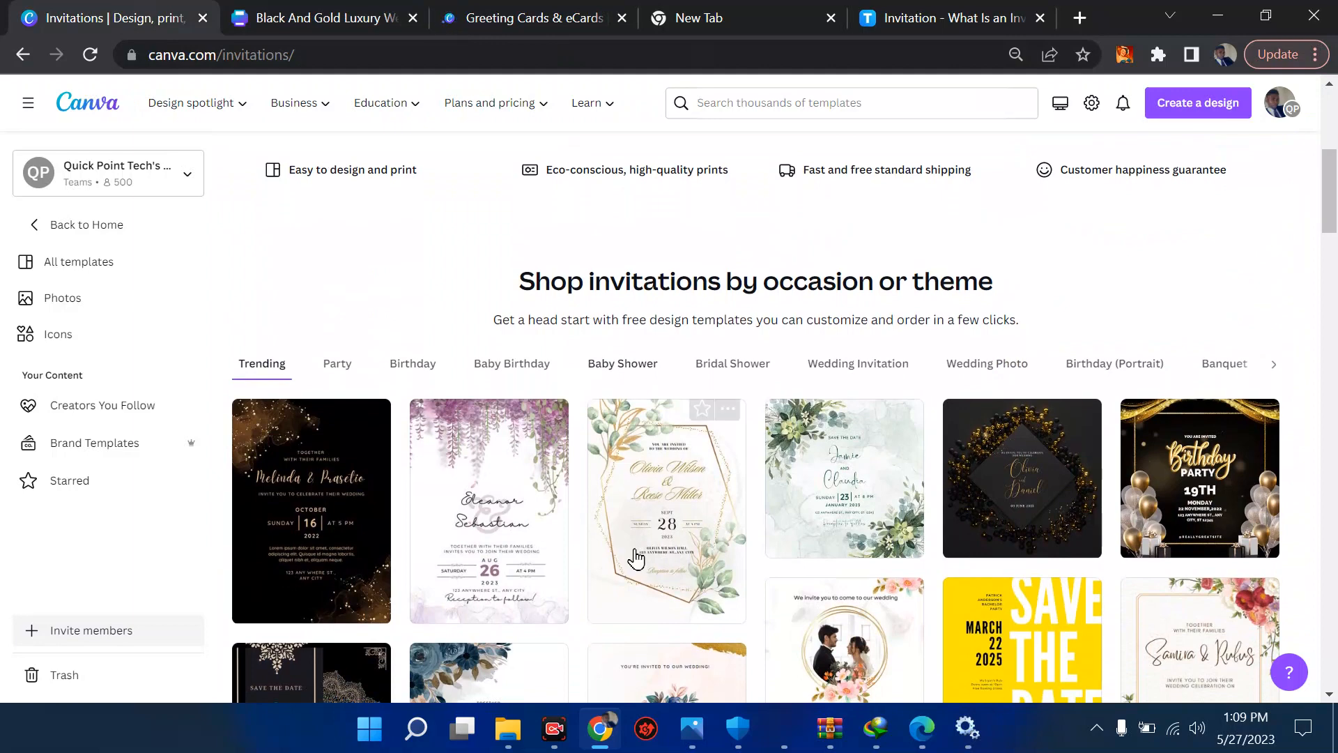
- Look over the trending invitation designs and open the full collection of invitation templates
{"action": "scroll", "coordinate": [634, 554], "scroll_direction": "down", "scroll_amount": 5}
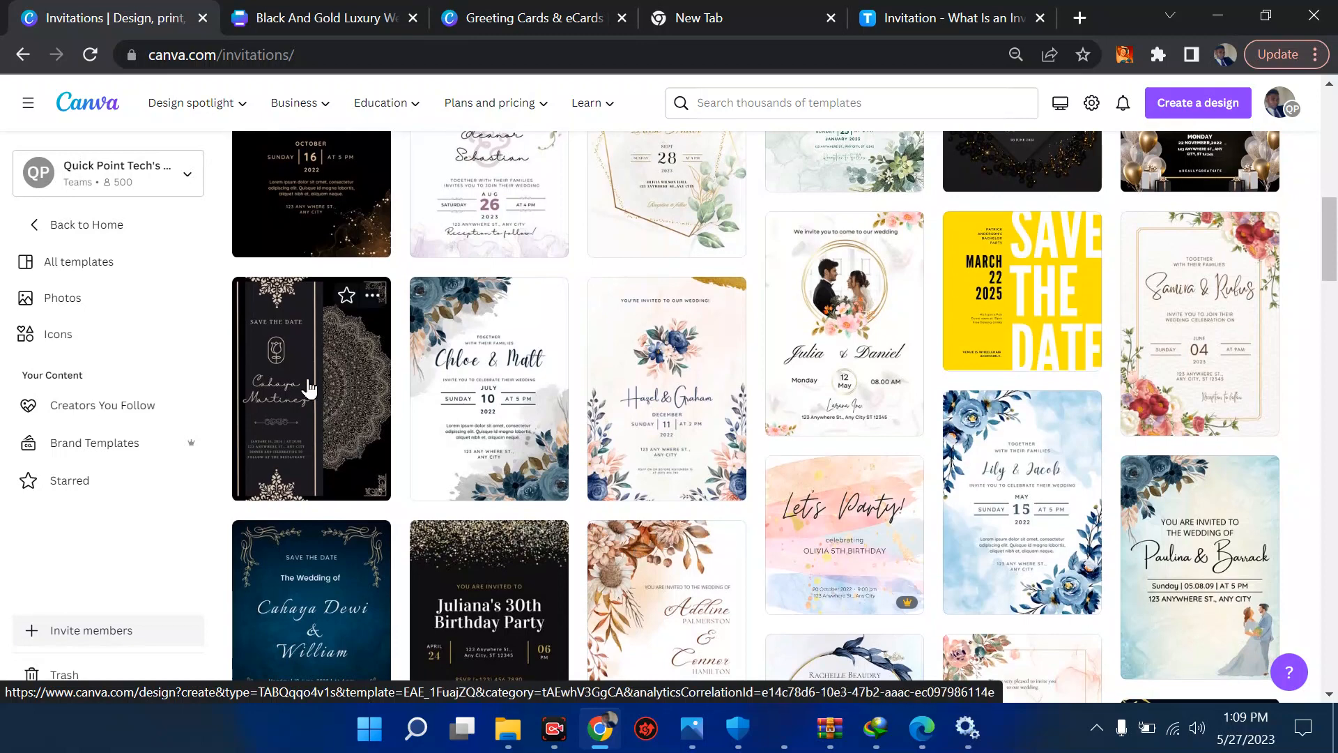
{"action": "left_click", "coordinate": [531, 15]}
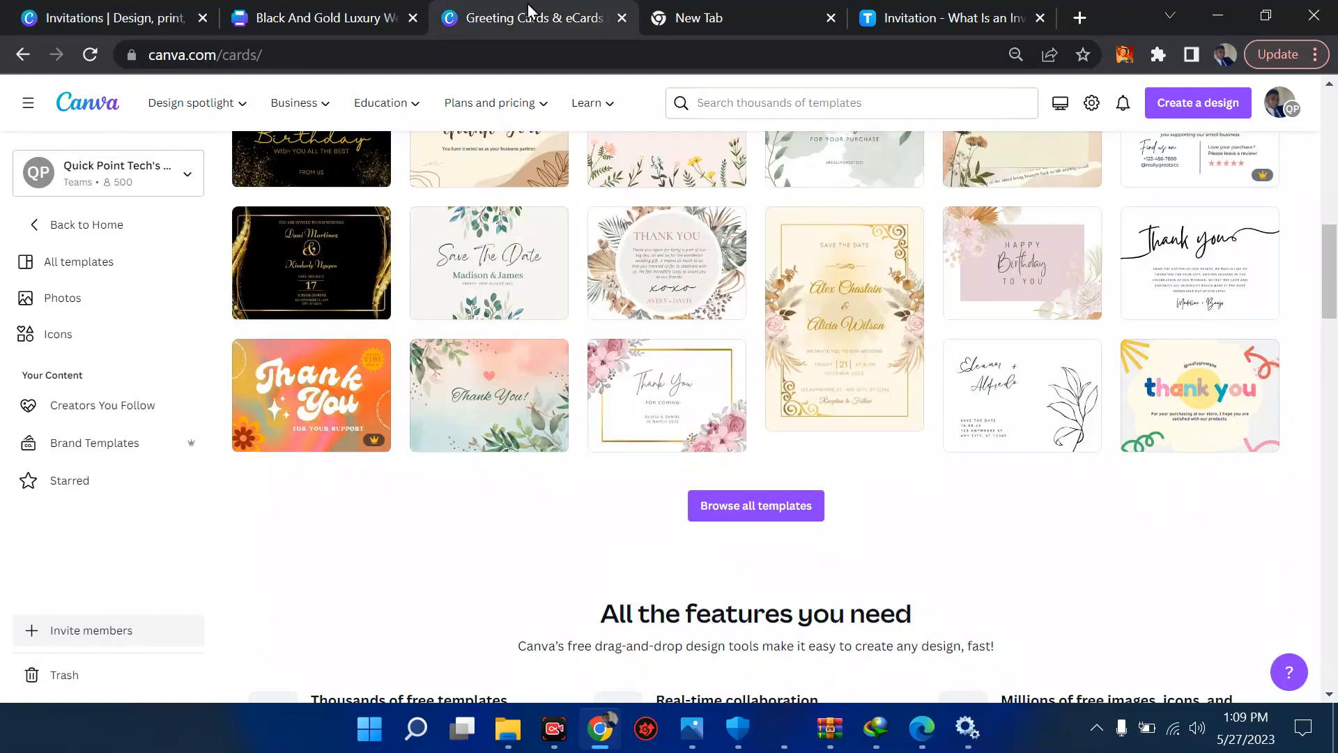
{"action": "left_click", "coordinate": [360, 9]}
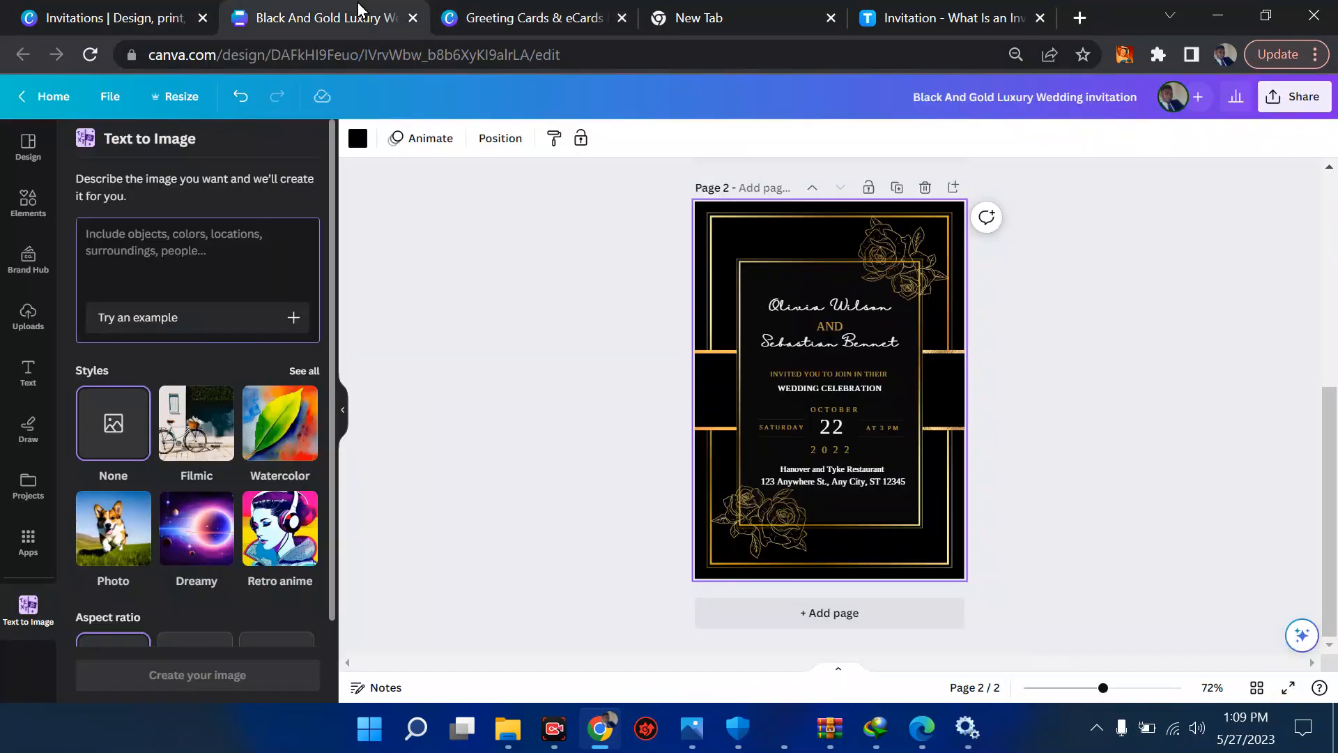
{"action": "left_click", "coordinate": [115, 16]}
{"action": "scroll", "coordinate": [714, 263], "scroll_direction": "down", "scroll_amount": 8}
{"action": "scroll", "coordinate": [716, 262], "scroll_direction": "down", "scroll_amount": 2}
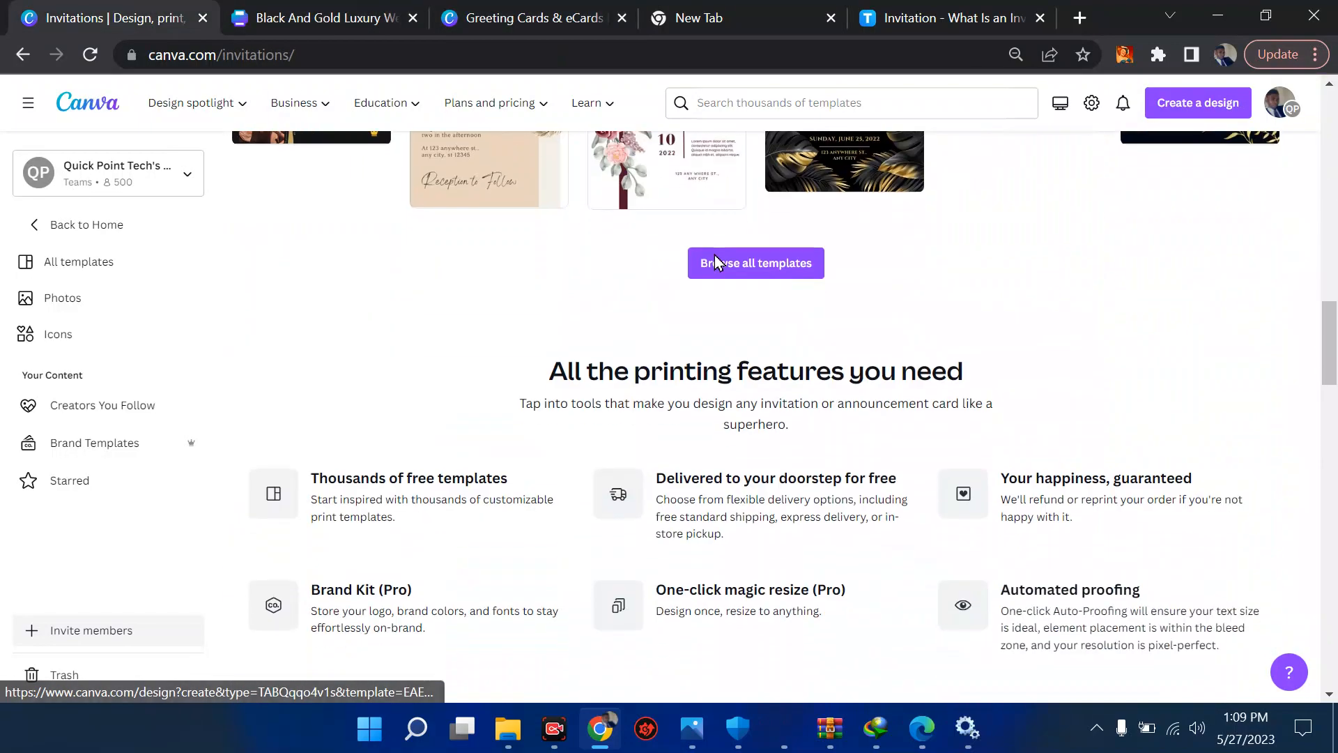
{"action": "left_click", "coordinate": [715, 261]}
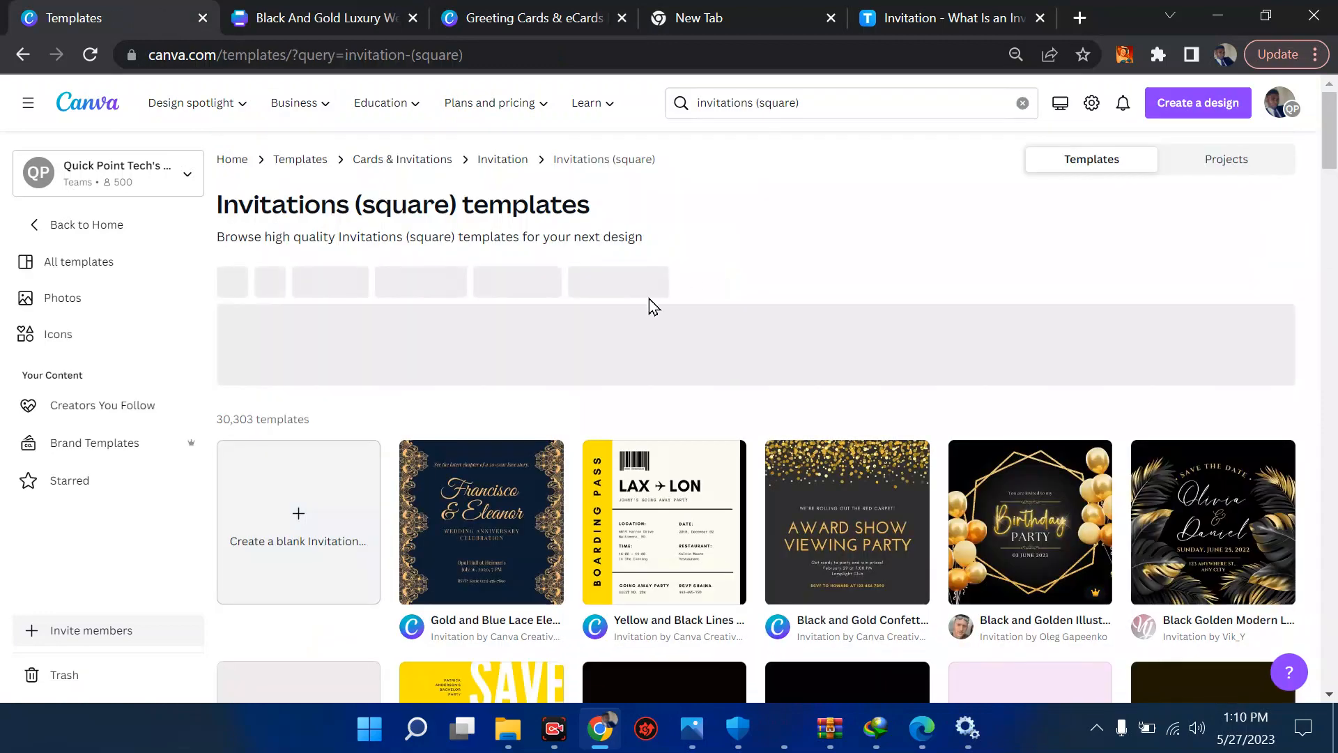
- Look over the square invitation templates and clear the template search text
{"action": "scroll", "coordinate": [650, 298], "scroll_direction": "down", "scroll_amount": 4}
{"action": "scroll", "coordinate": [650, 298], "scroll_direction": "down", "scroll_amount": 1}
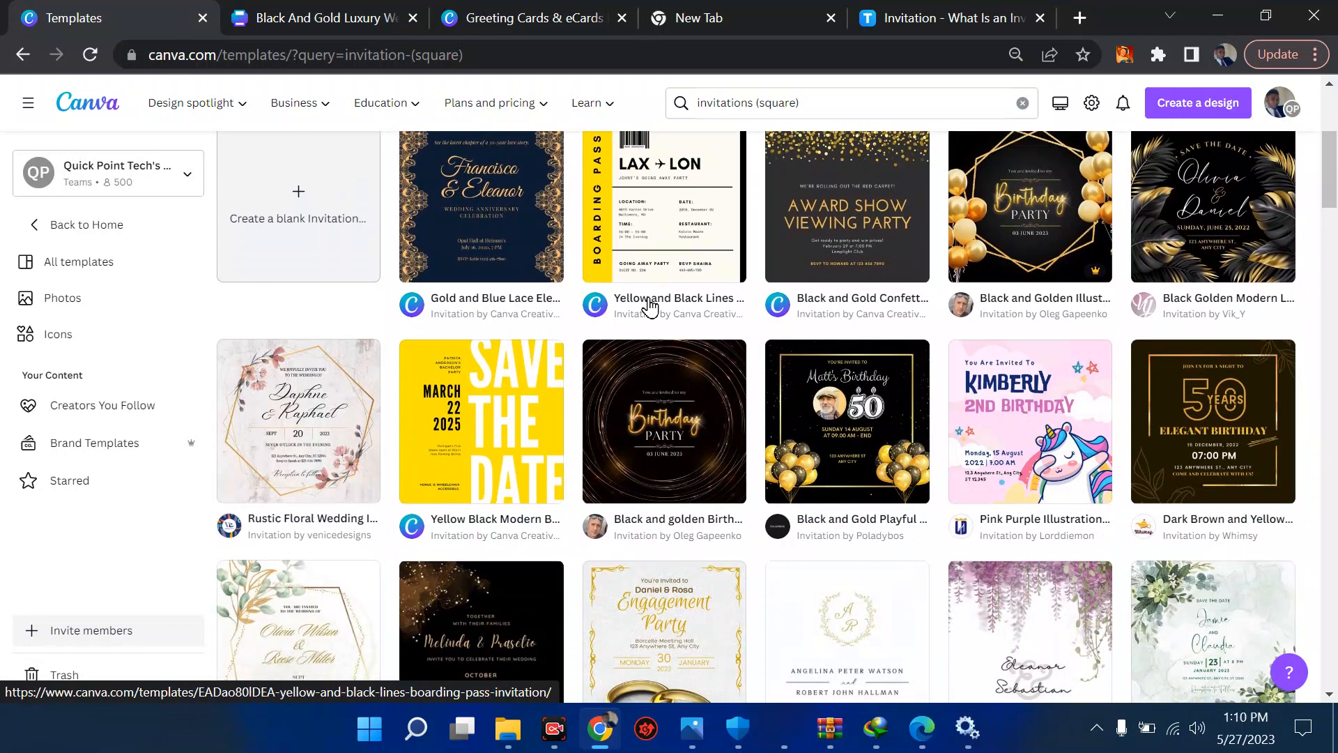
{"action": "scroll", "coordinate": [666, 432], "scroll_direction": "up", "scroll_amount": 3}
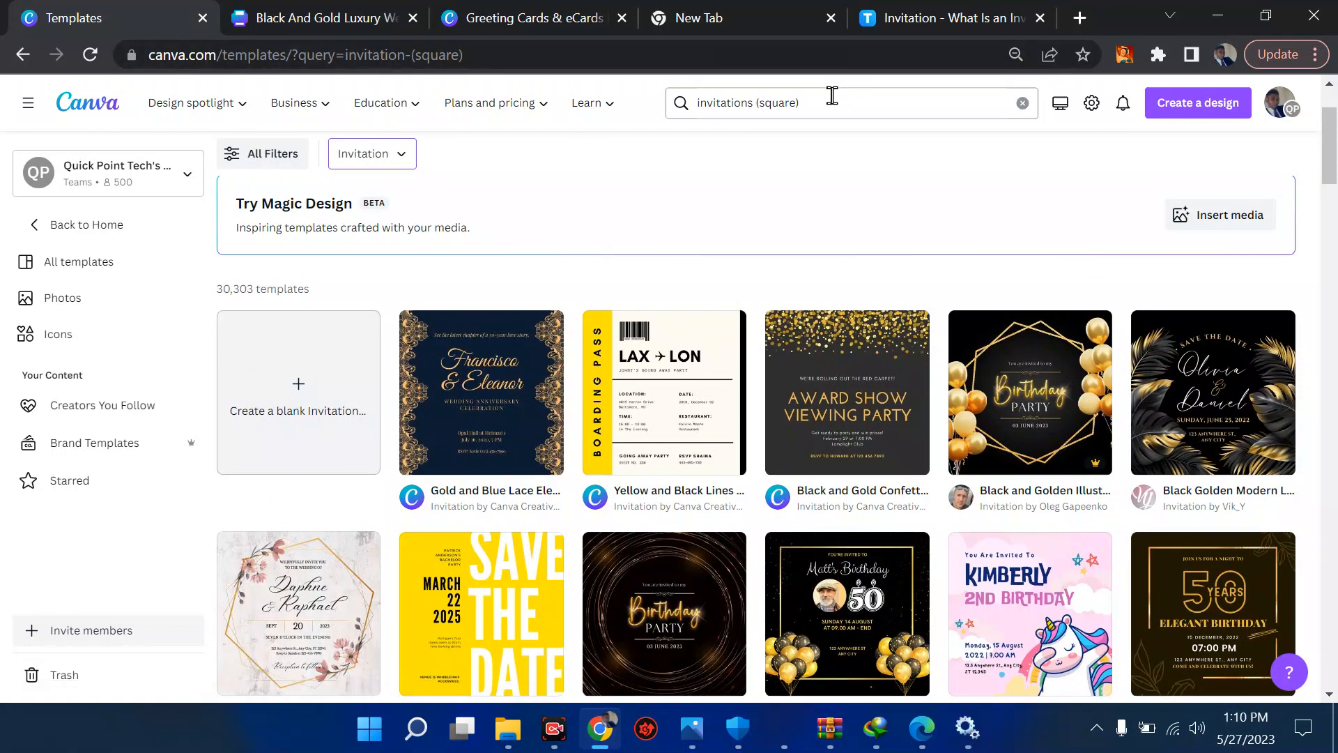
{"action": "left_click", "coordinate": [831, 97]}
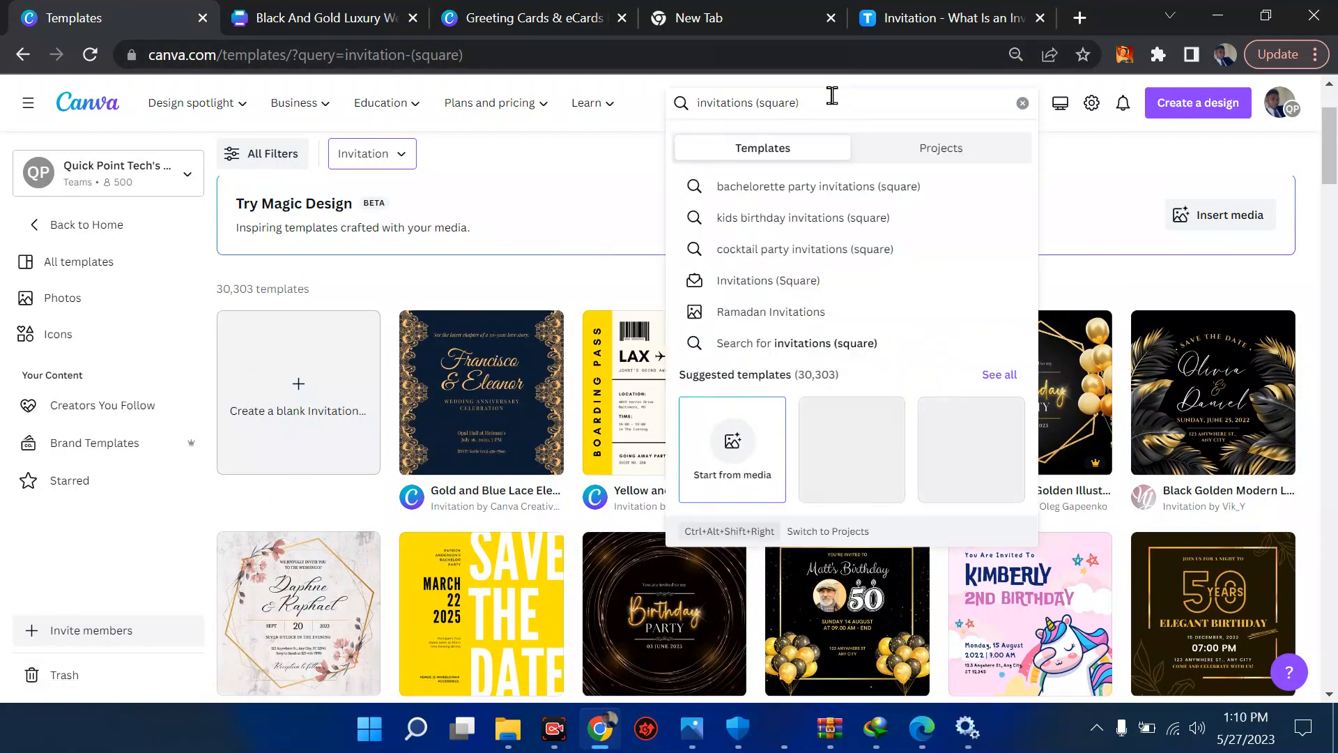
{"action": "key", "text": "BackSpace"}
{"action": "key", "text": "BackSpace"}
{"action": "key", "text": "BackSpace"}
{"action": "key", "text": "BackSpace"}
{"action": "key", "text": "BackSpace"}
{"action": "key", "text": "BackSpace"}
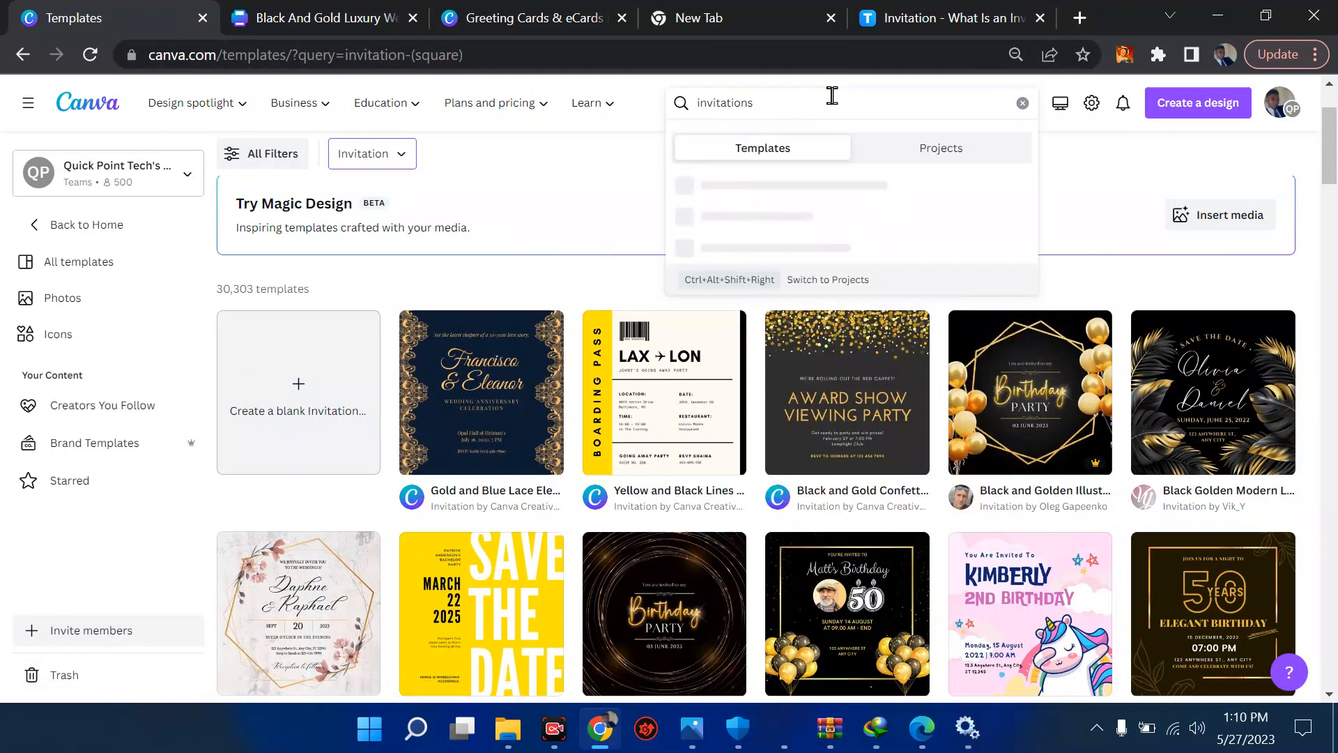
{"action": "key", "text": "BackSpace"}
{"action": "key", "text": "BackSpace"}
{"action": "key", "text": "BackSpace"}
{"action": "key", "text": "BackSpace"}
{"action": "key", "text": "BackSpace"}
{"action": "key", "text": "BackSpace"}
{"action": "key", "text": "BackSpace"}
{"action": "key", "text": "BackSpace"}
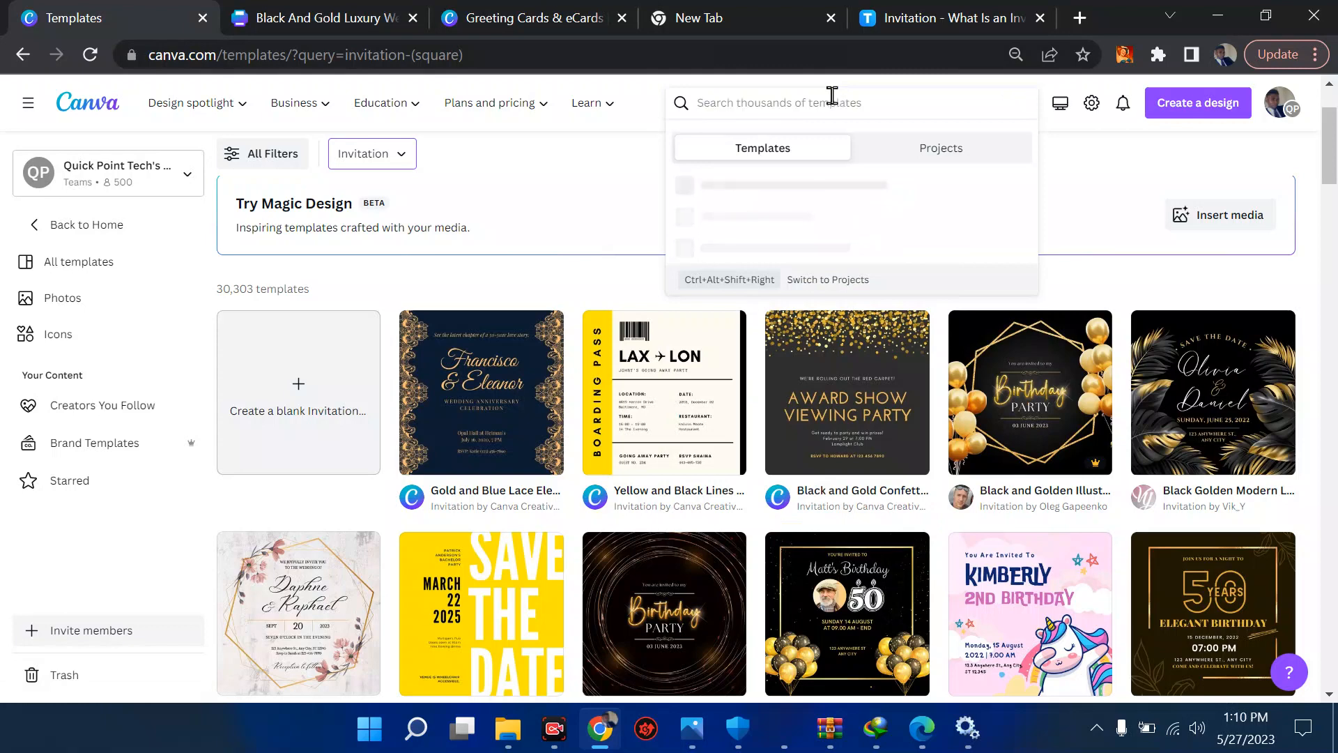
{"action": "type", "text": "birtt"}
{"action": "key", "text": "BackSpace"}
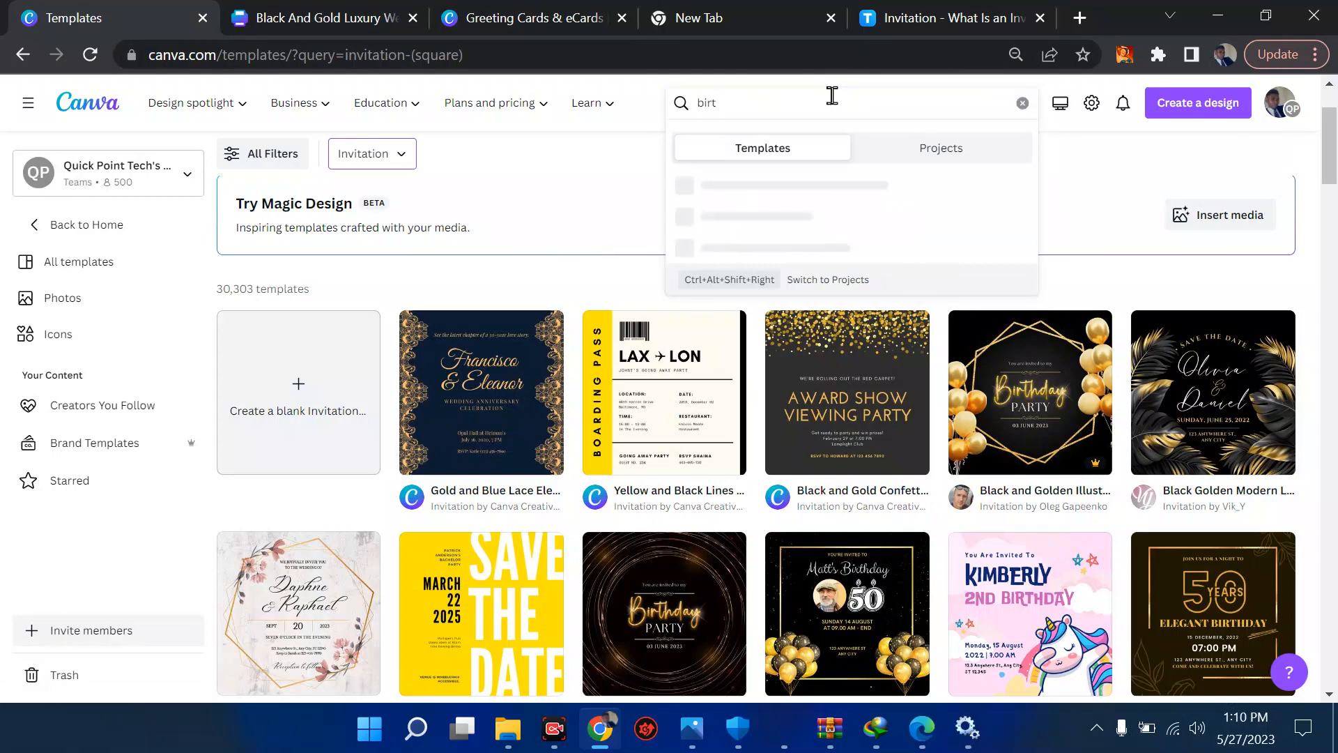
{"action": "type", "text": "hday"}
{"action": "key", "text": "BackSpace"}
{"action": "key", "text": "BackSpace"}
{"action": "key", "text": "BackSpace"}
{"action": "key", "text": "BackSpace"}
{"action": "key", "text": "BackSpace"}
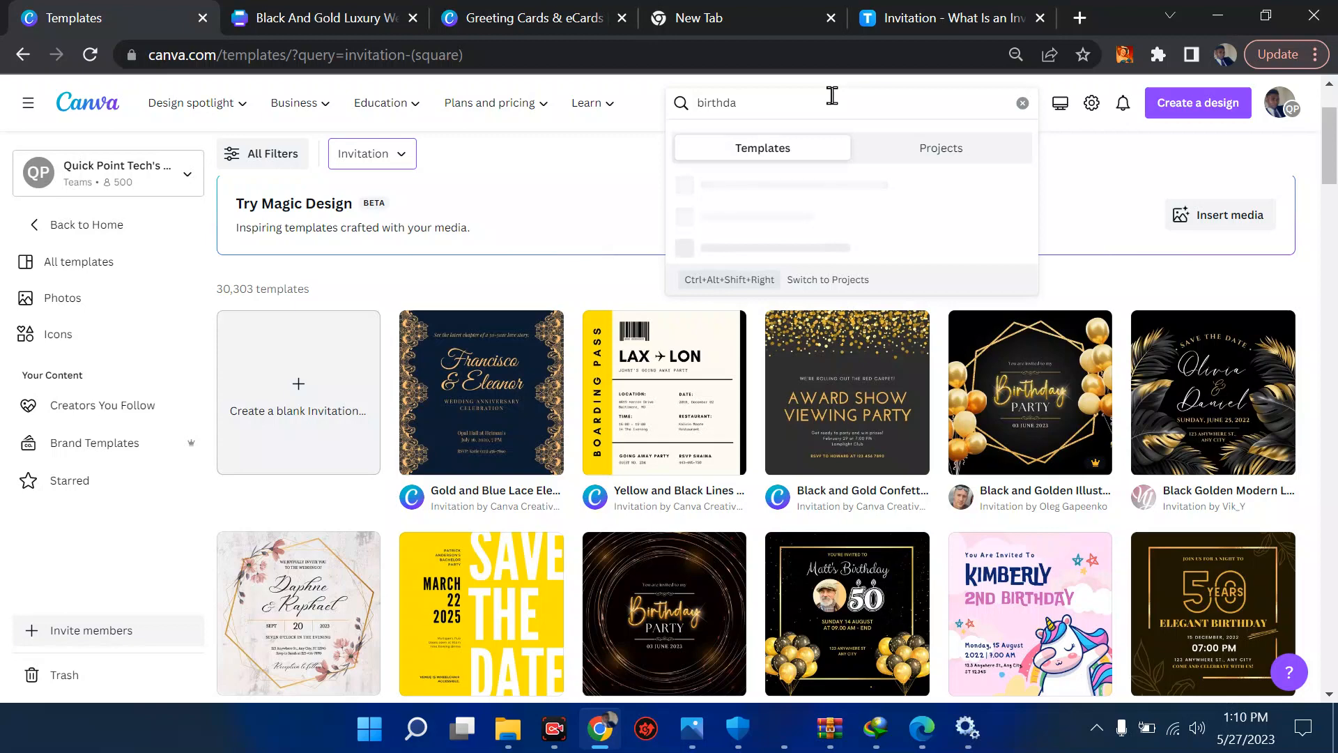
{"action": "key", "text": "BackSpace"}
{"action": "key", "text": "BackSpace"}
- Enter "wdding" as the template search text
{"action": "type", "text": "wdding"}
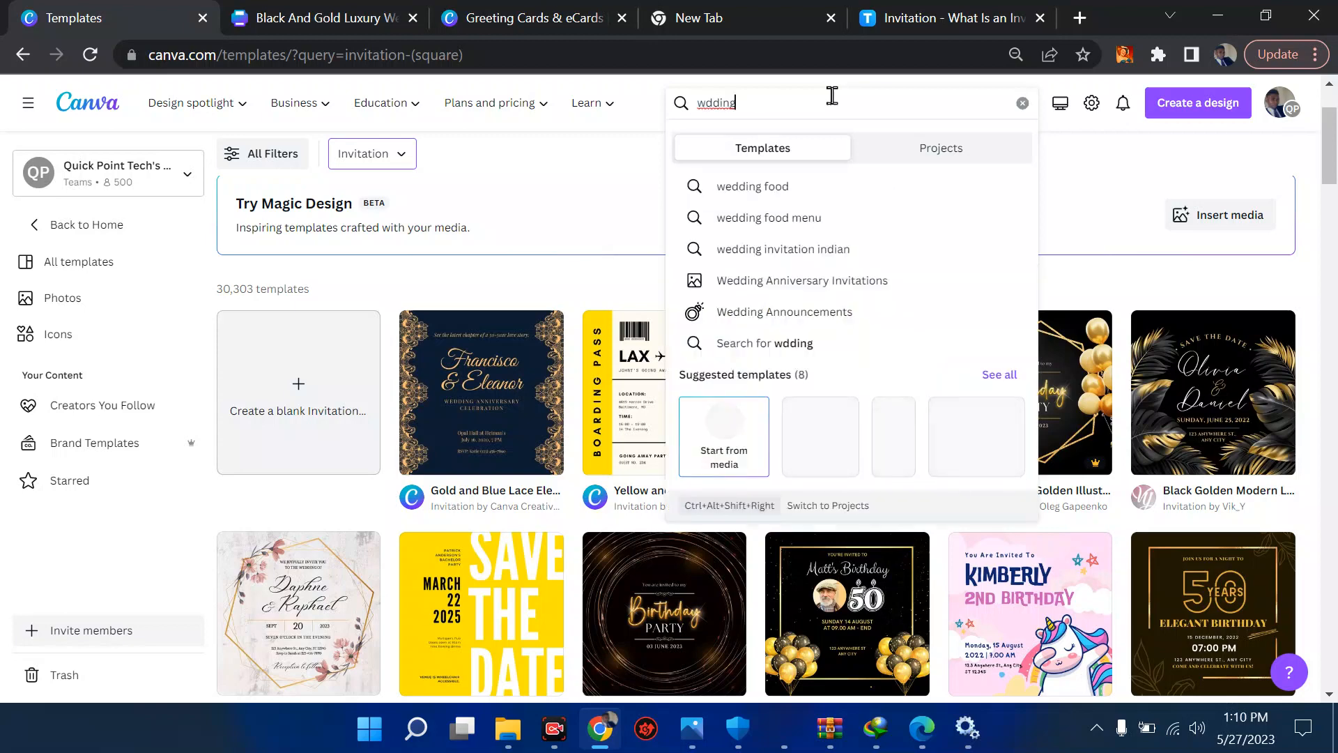
- Switch to the Template.net article and review its types of invitations, from wedding and birthday to business event and grand opening
{"action": "left_click", "coordinate": [974, 21]}
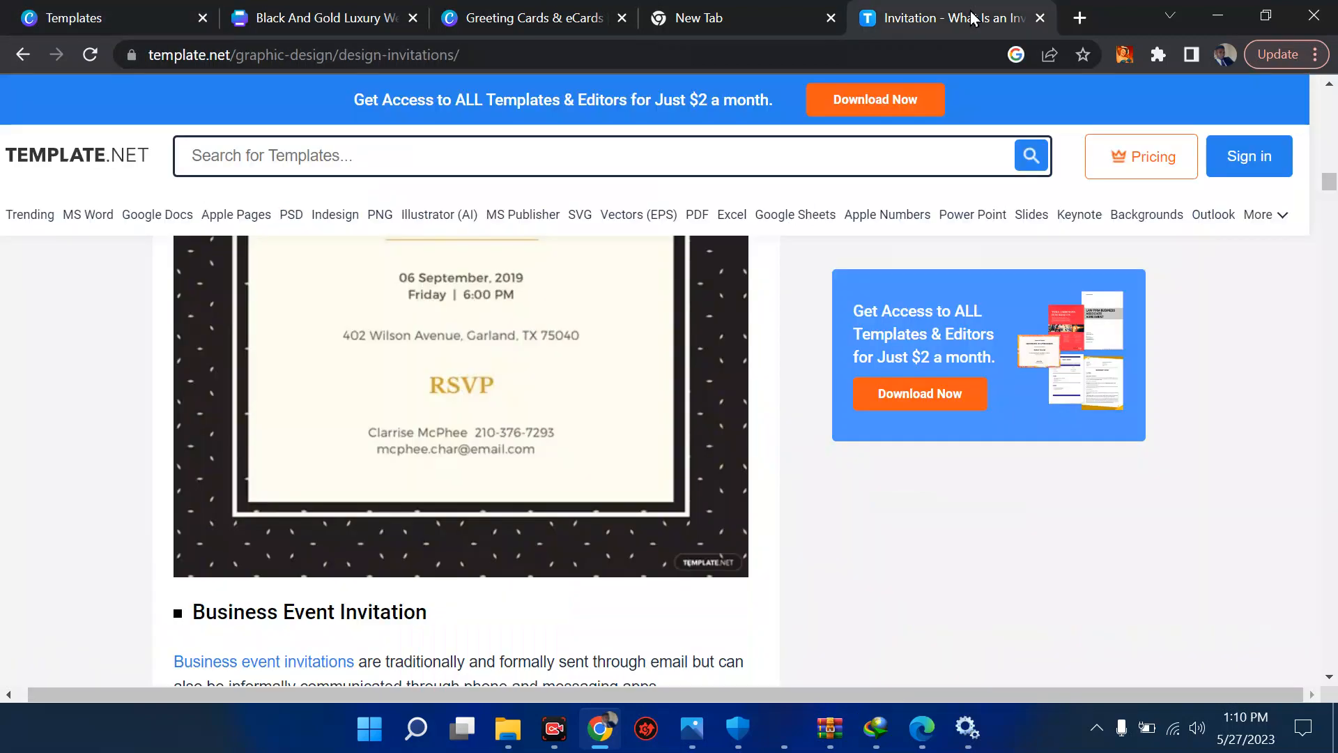
{"action": "scroll", "coordinate": [711, 279], "scroll_direction": "down", "scroll_amount": 20}
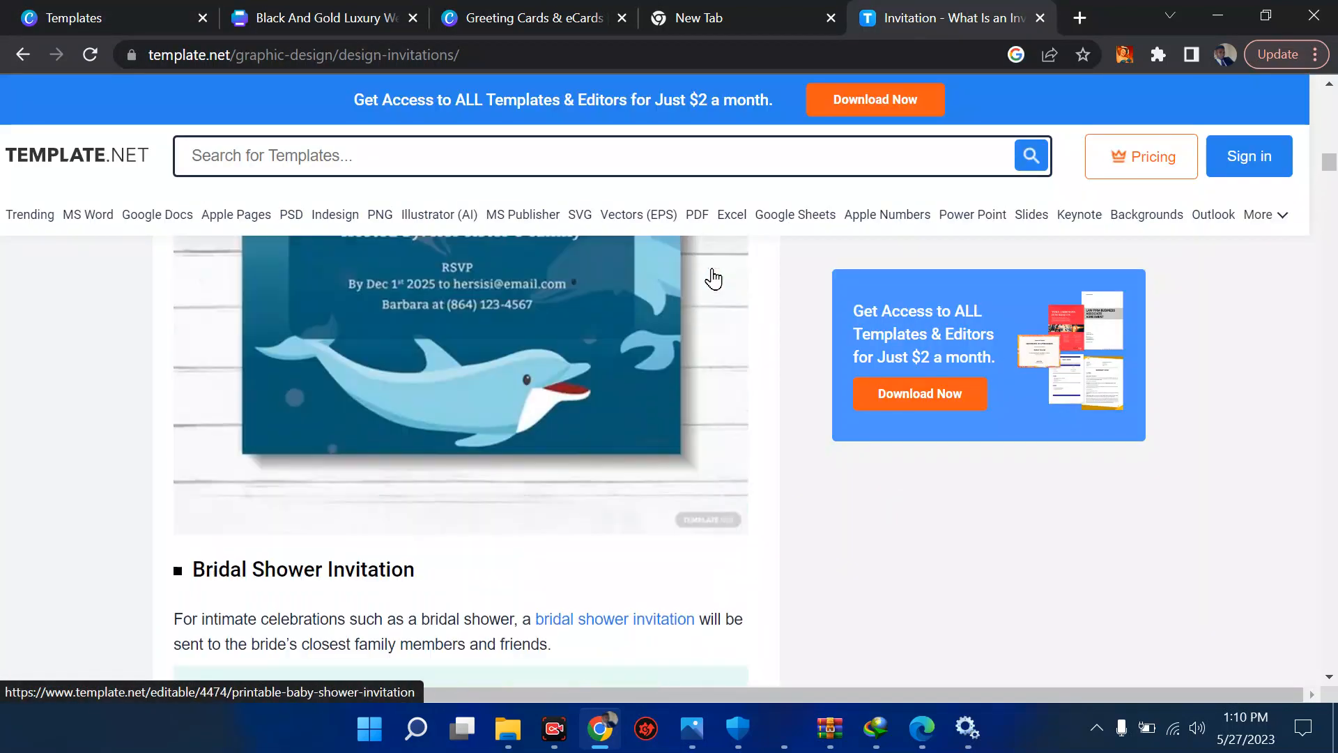
{"action": "scroll", "coordinate": [712, 278], "scroll_direction": "up", "scroll_amount": 12}
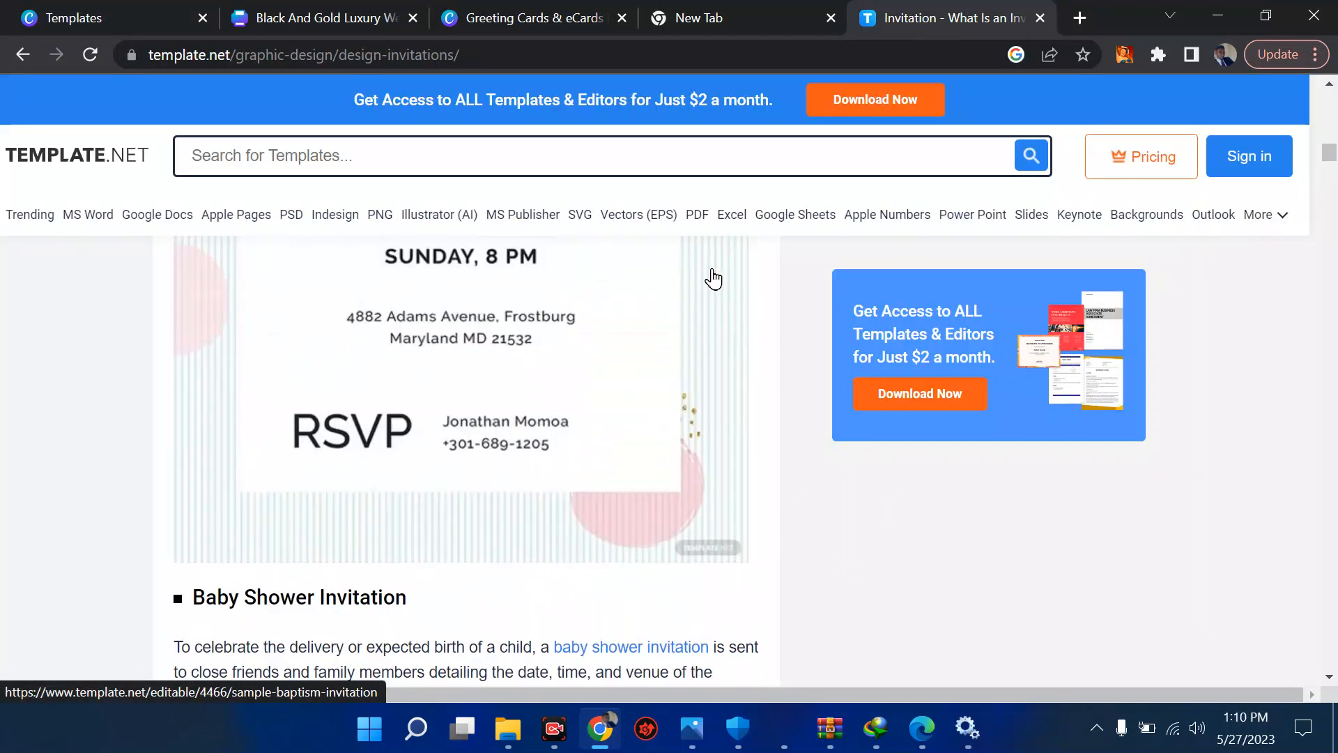
{"action": "scroll", "coordinate": [713, 278], "scroll_direction": "up", "scroll_amount": 10}
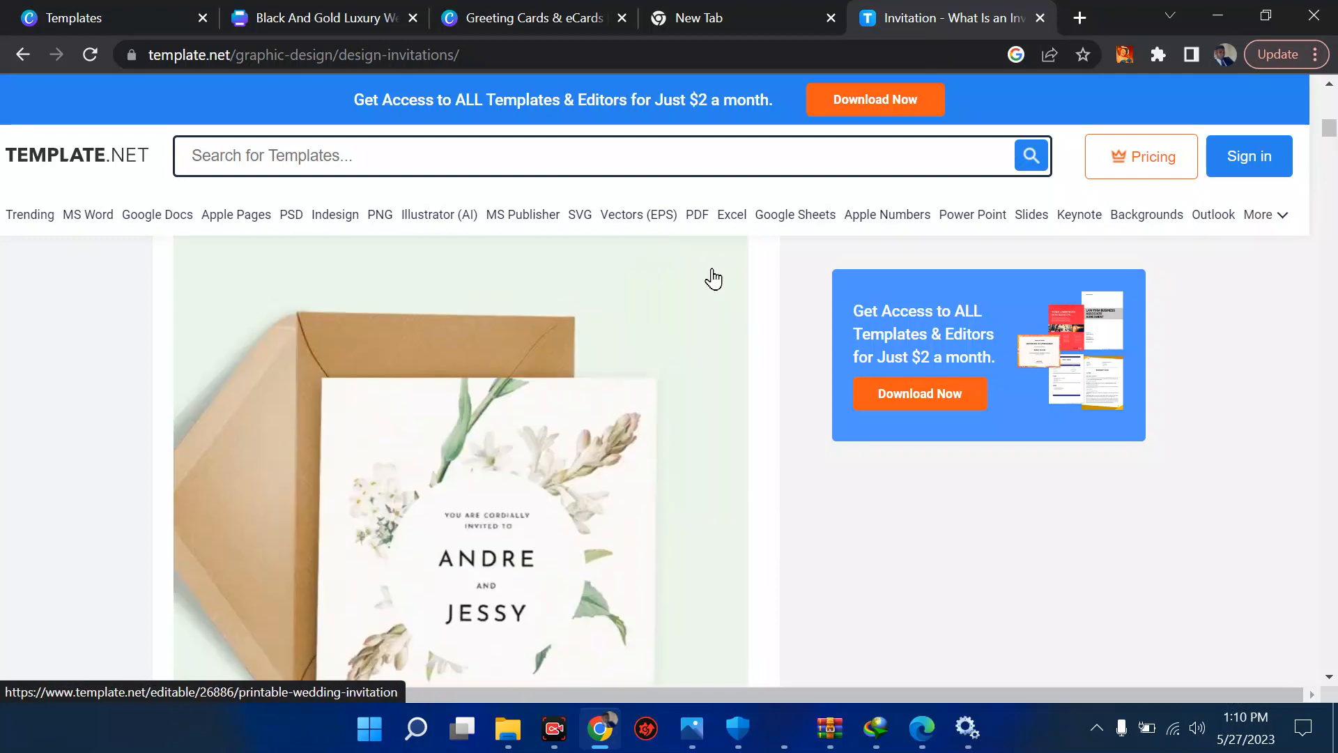
{"action": "scroll", "coordinate": [712, 278], "scroll_direction": "up", "scroll_amount": 7}
{"action": "scroll", "coordinate": [715, 277], "scroll_direction": "down", "scroll_amount": 3}
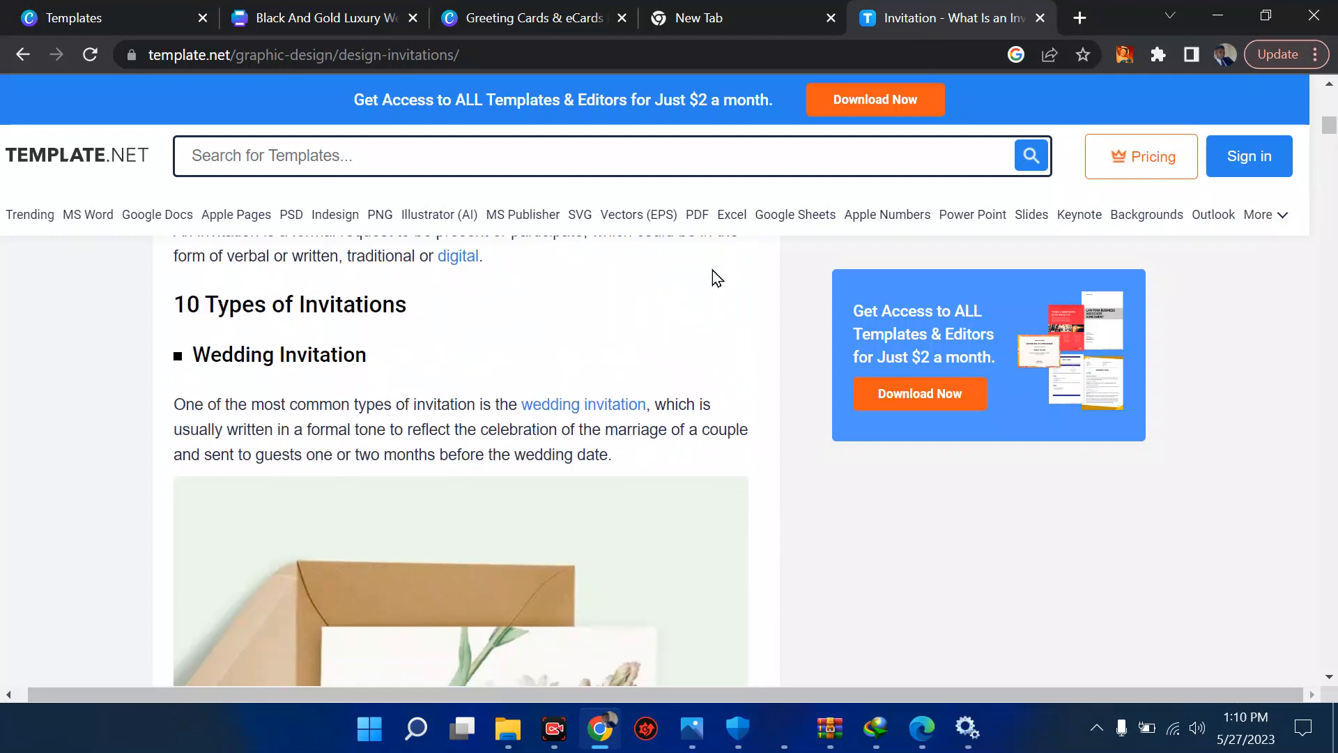
{"action": "scroll", "coordinate": [714, 278], "scroll_direction": "down", "scroll_amount": 15}
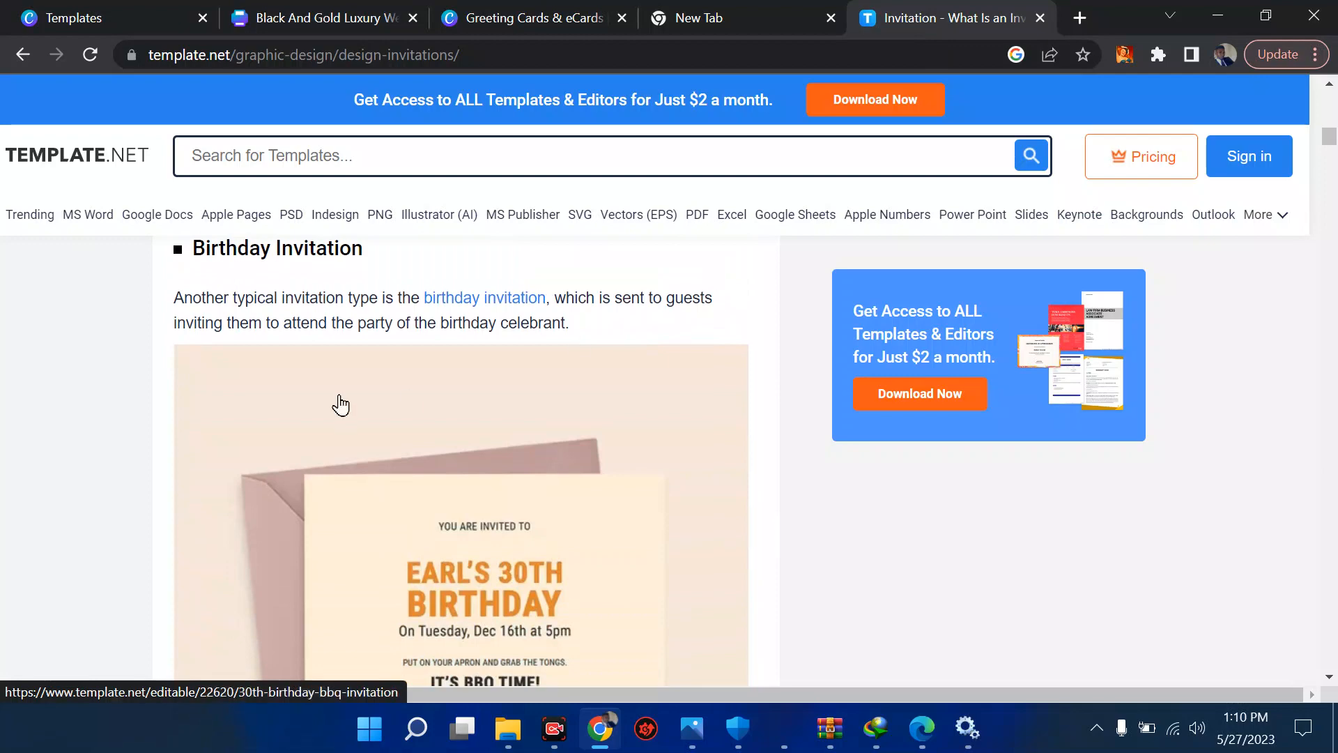
{"action": "scroll", "coordinate": [592, 392], "scroll_direction": "down", "scroll_amount": 12}
{"action": "scroll", "coordinate": [594, 393], "scroll_direction": "up", "scroll_amount": 3}
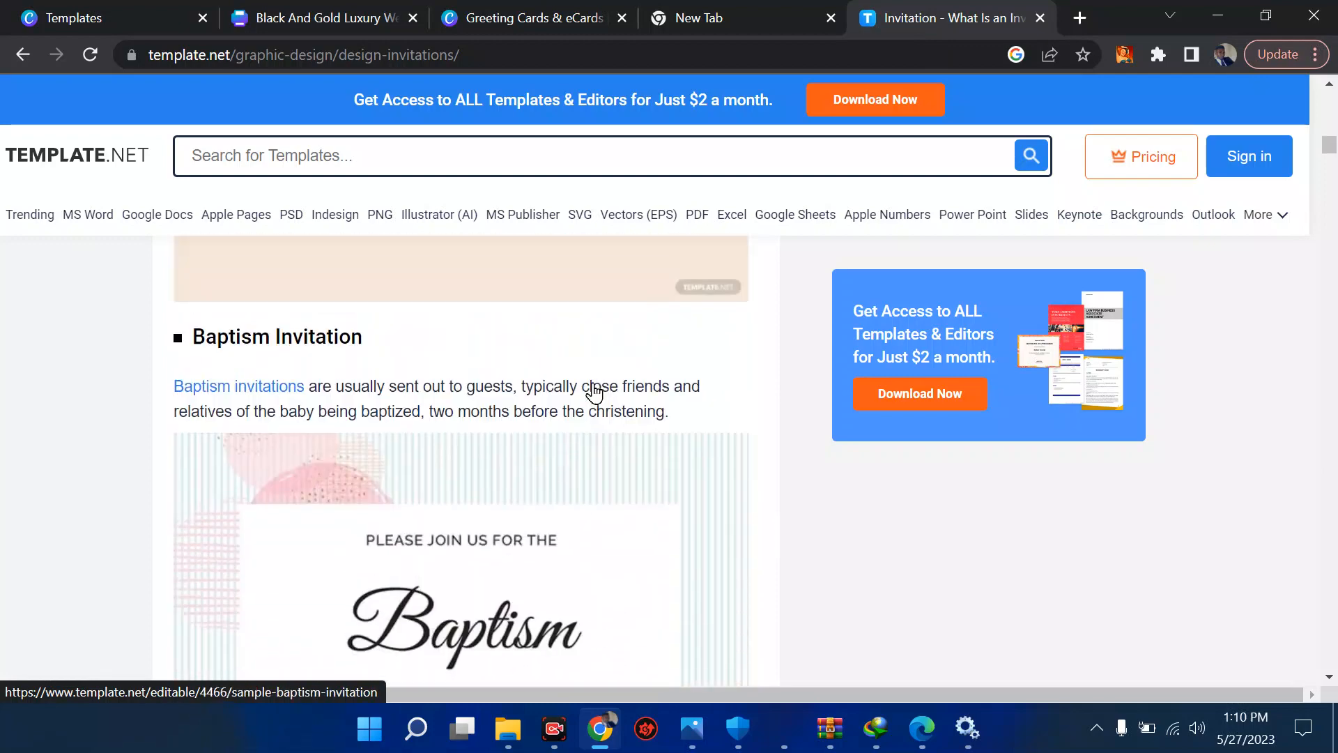
{"action": "scroll", "coordinate": [594, 392], "scroll_direction": "down", "scroll_amount": 12}
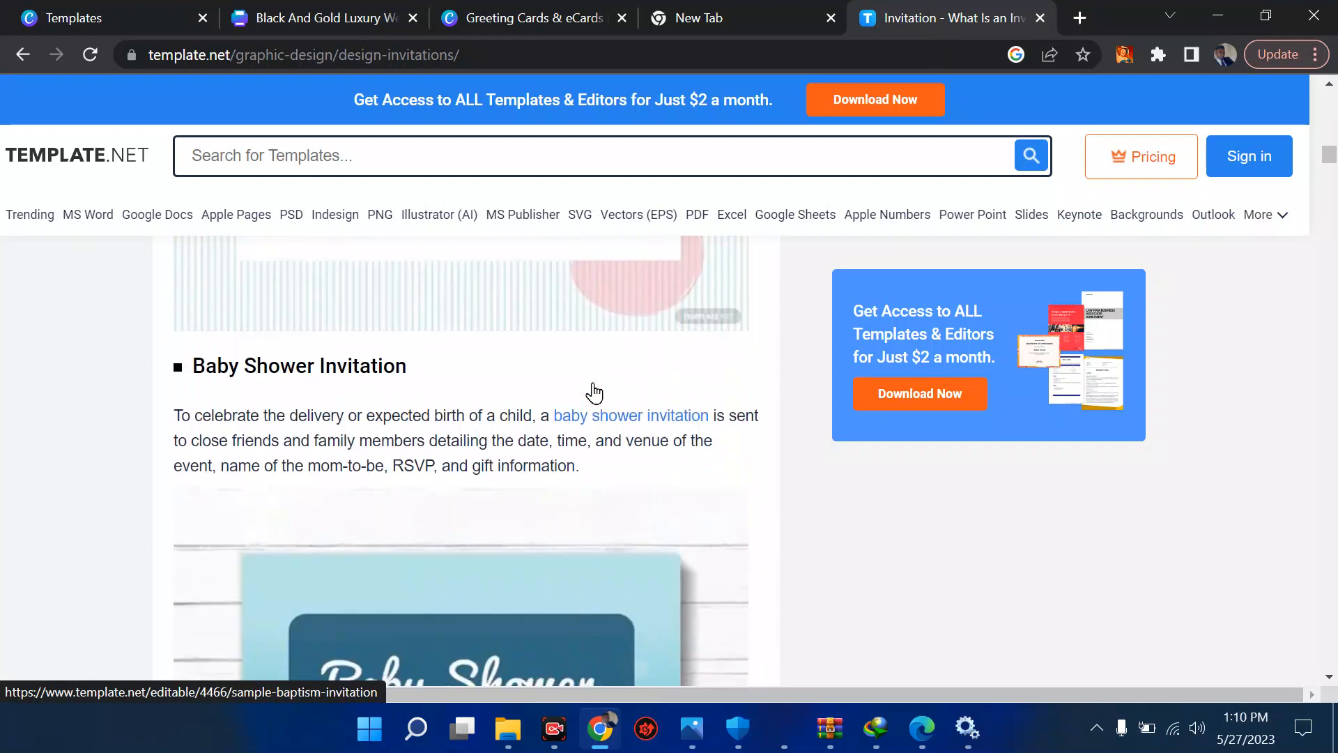
{"action": "scroll", "coordinate": [594, 393], "scroll_direction": "up", "scroll_amount": 2}
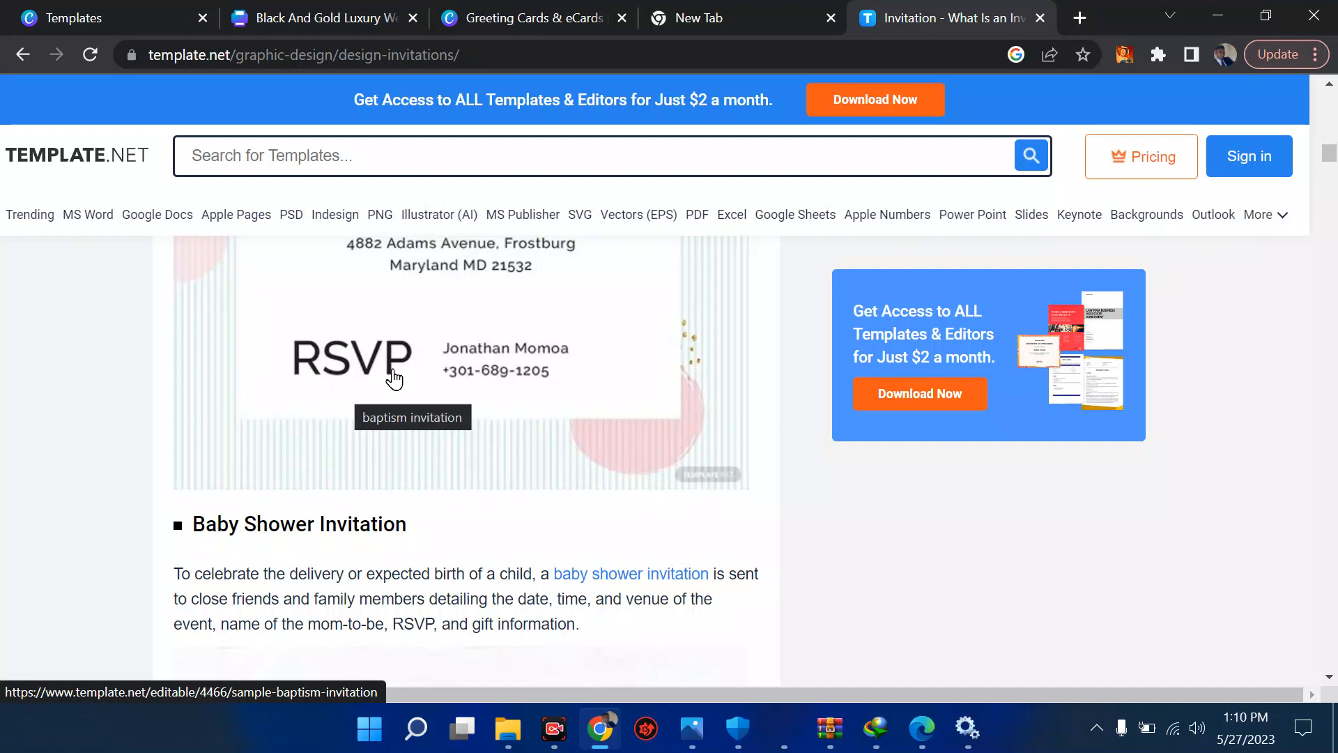
{"action": "scroll", "coordinate": [393, 379], "scroll_direction": "down", "scroll_amount": 7}
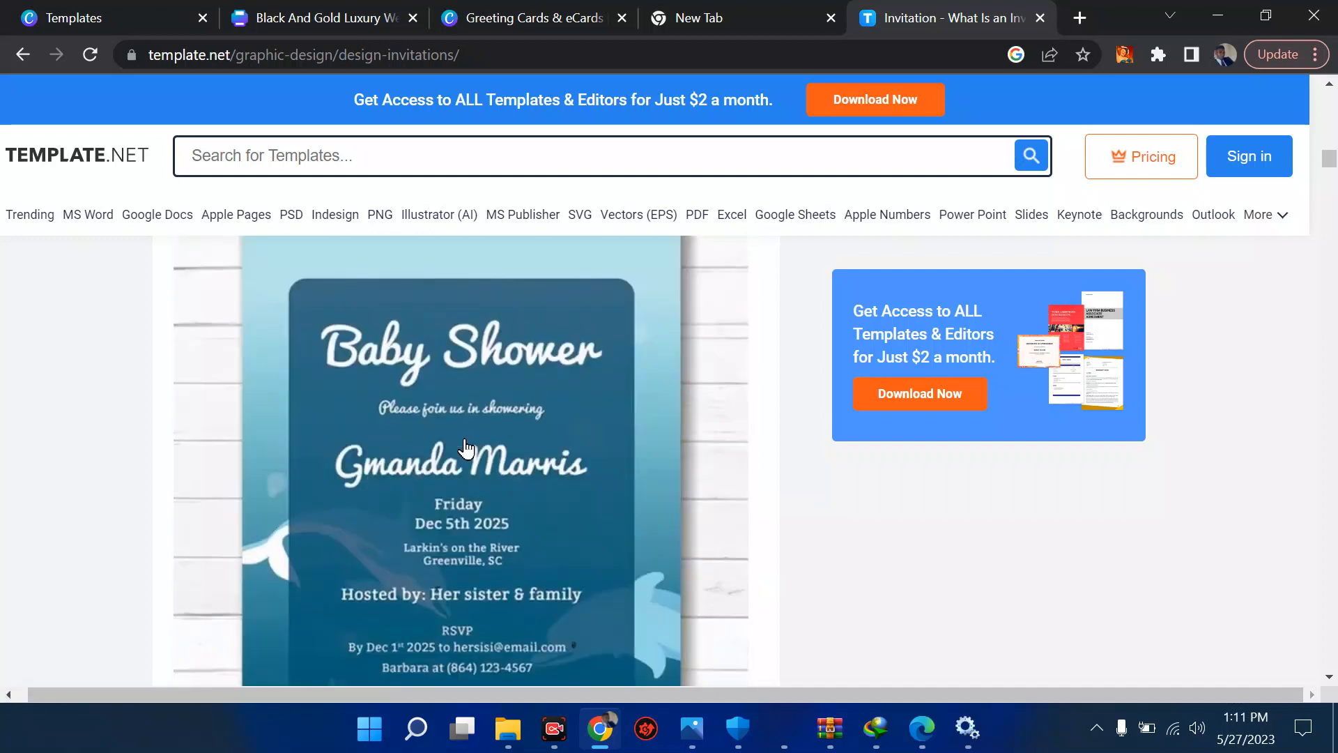
{"action": "scroll", "coordinate": [466, 449], "scroll_direction": "down", "scroll_amount": 10}
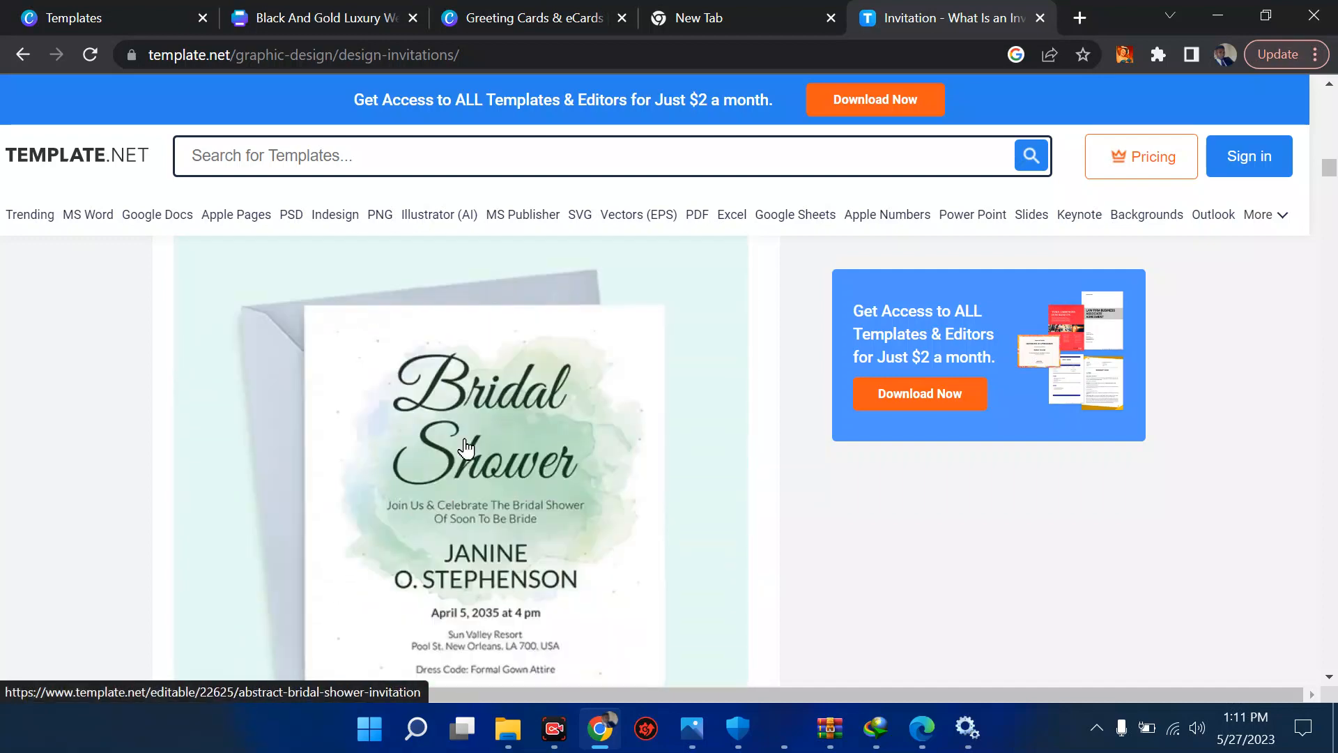
{"action": "scroll", "coordinate": [466, 448], "scroll_direction": "down", "scroll_amount": 10}
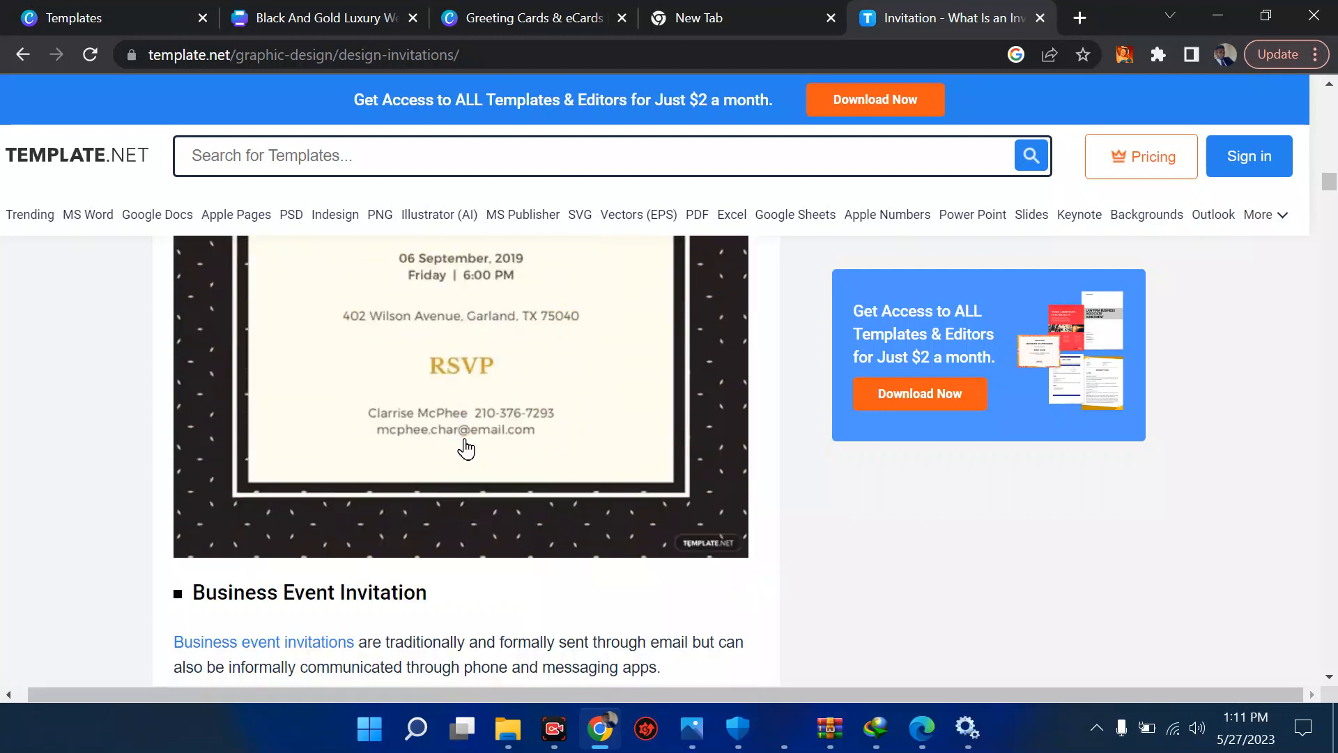
{"action": "scroll", "coordinate": [466, 449], "scroll_direction": "down", "scroll_amount": 10}
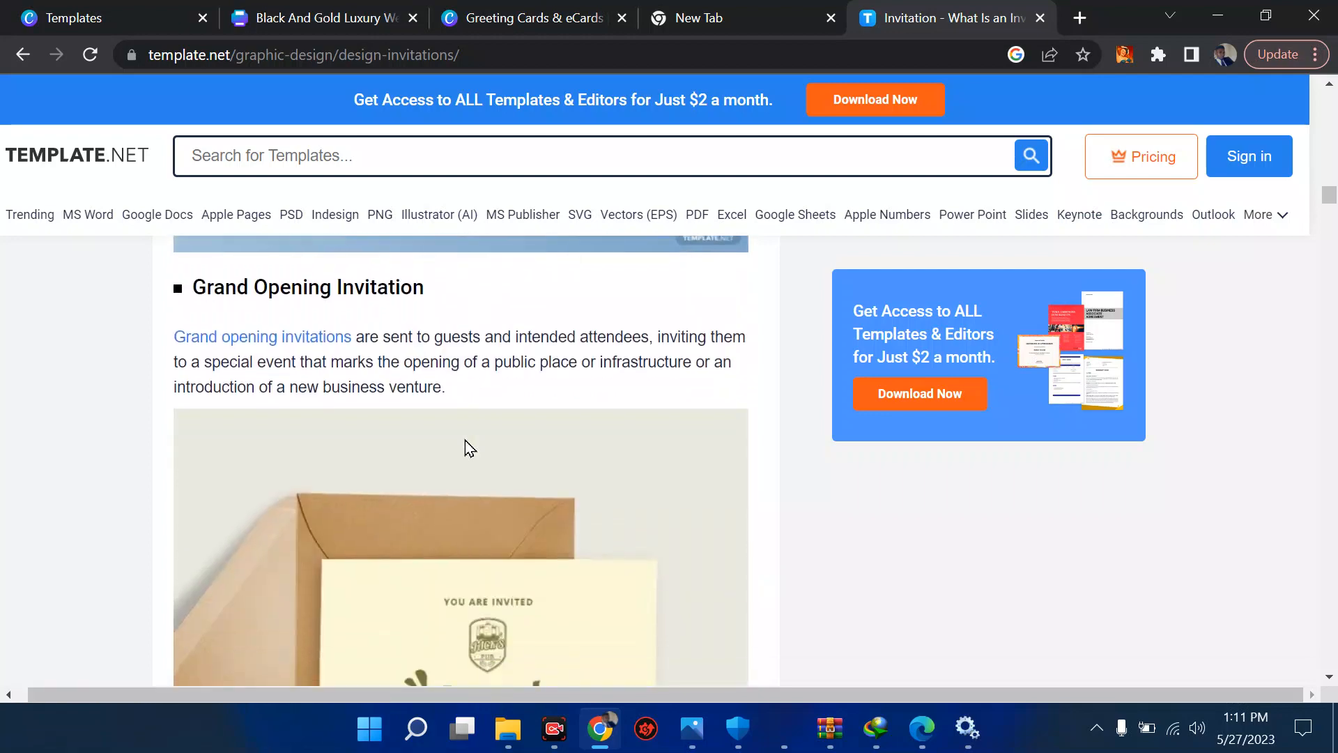
{"action": "scroll", "coordinate": [465, 449], "scroll_direction": "down", "scroll_amount": 5}
- Return to the Canva templates page and create a new blank Invitation design from the suggested design types
{"action": "left_click", "coordinate": [149, 10]}
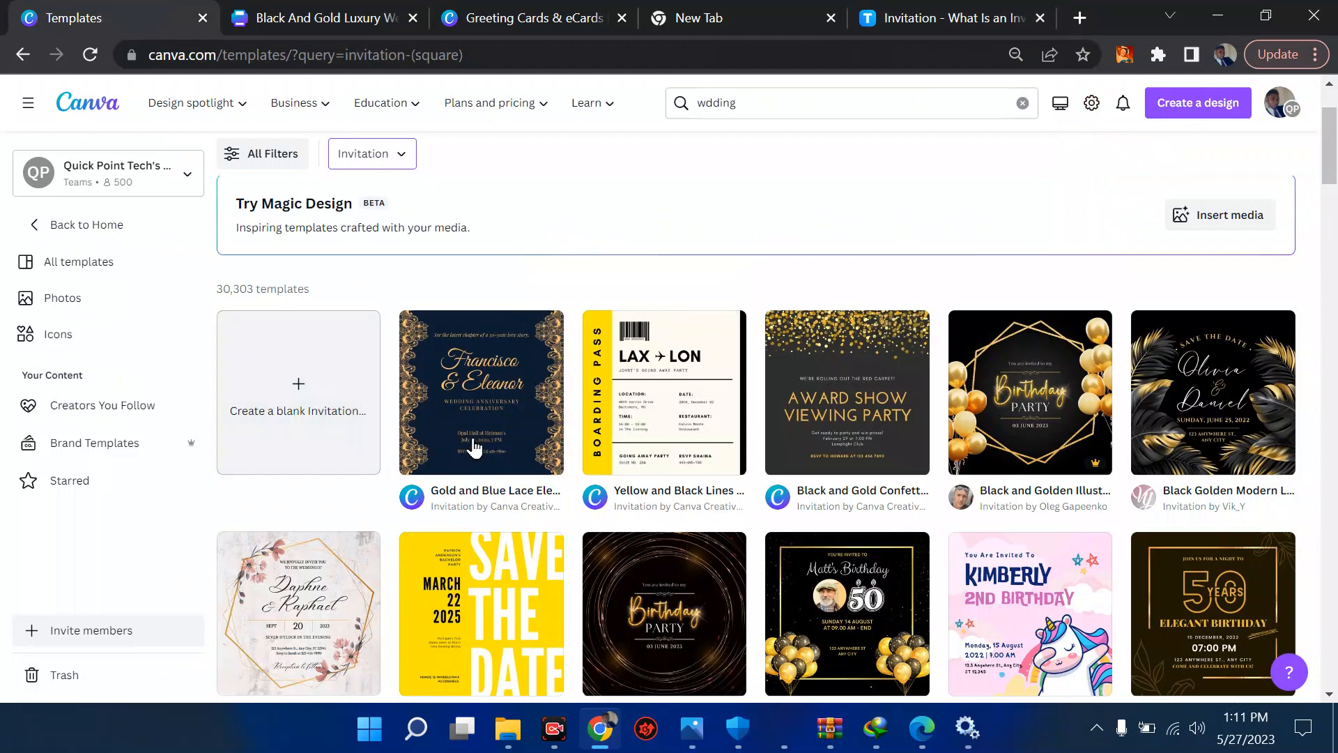
{"action": "scroll", "coordinate": [474, 448], "scroll_direction": "down", "scroll_amount": 2}
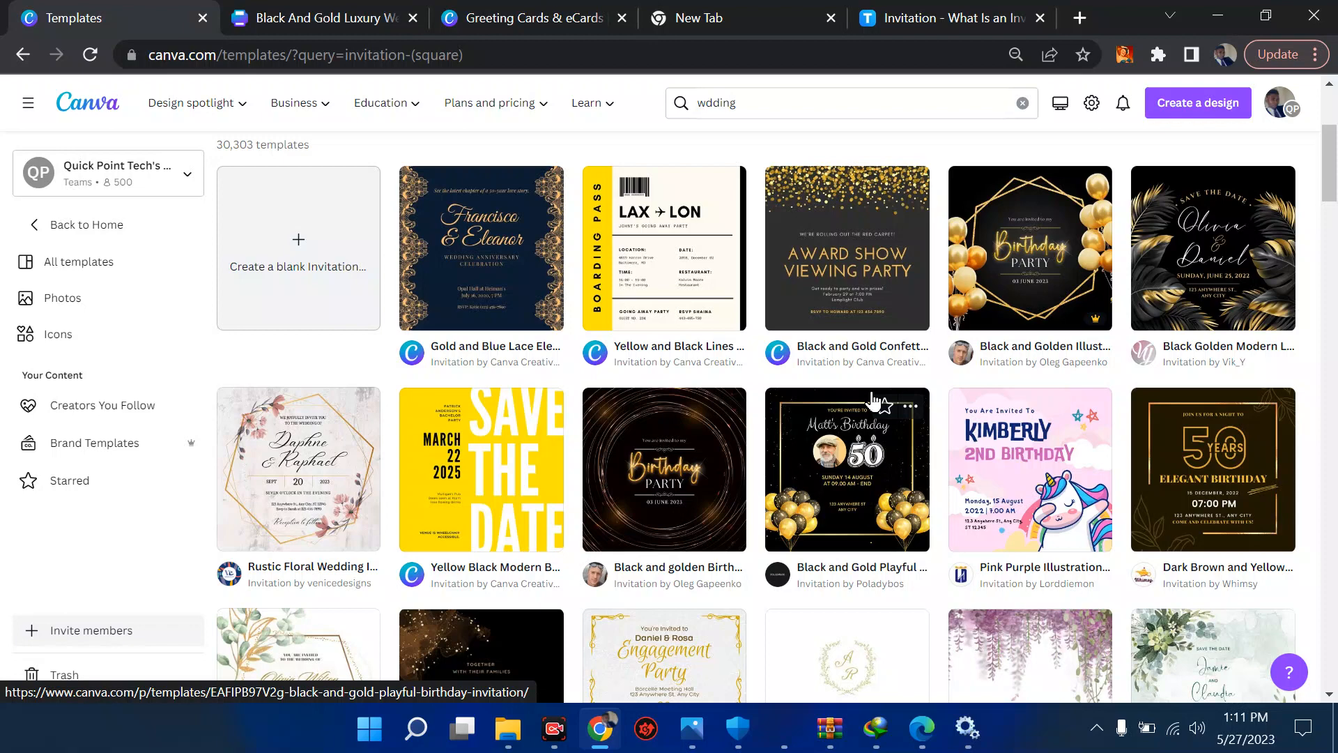
{"action": "scroll", "coordinate": [910, 391], "scroll_direction": "up", "scroll_amount": 3}
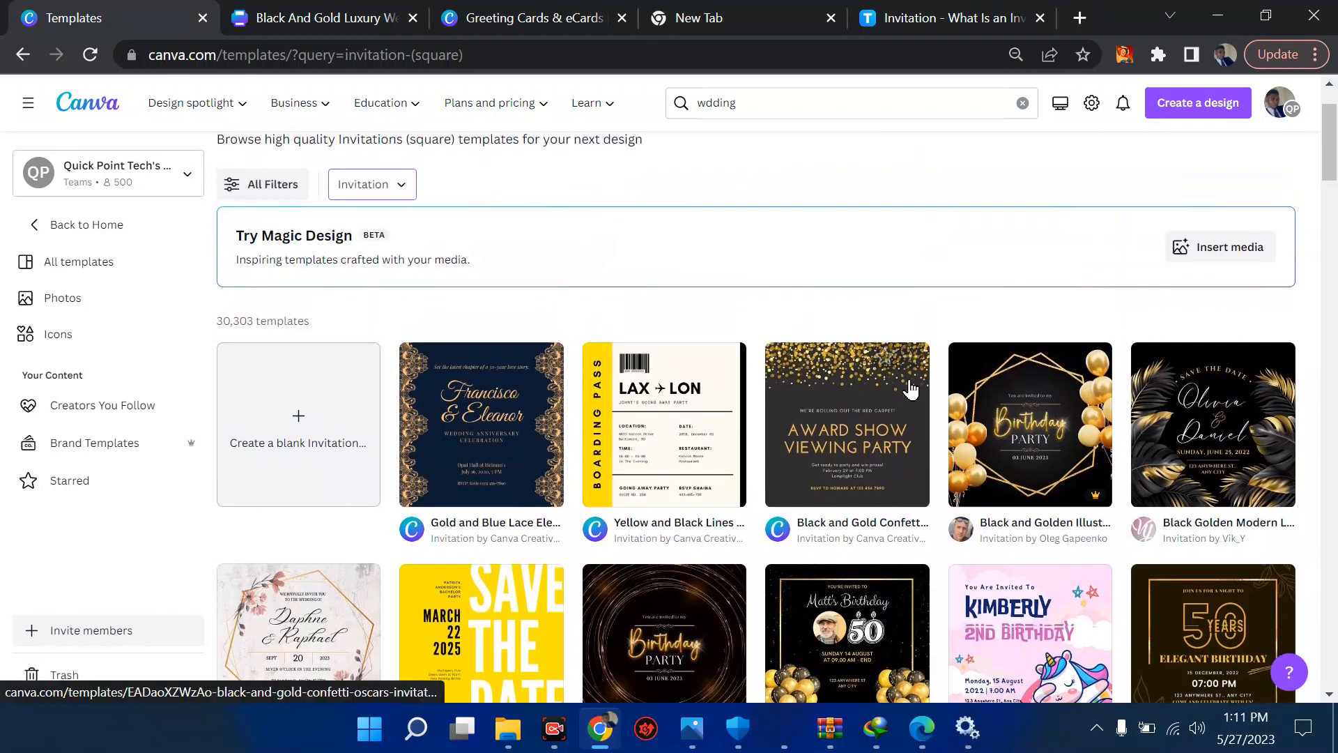
{"action": "left_click", "coordinate": [1204, 109]}
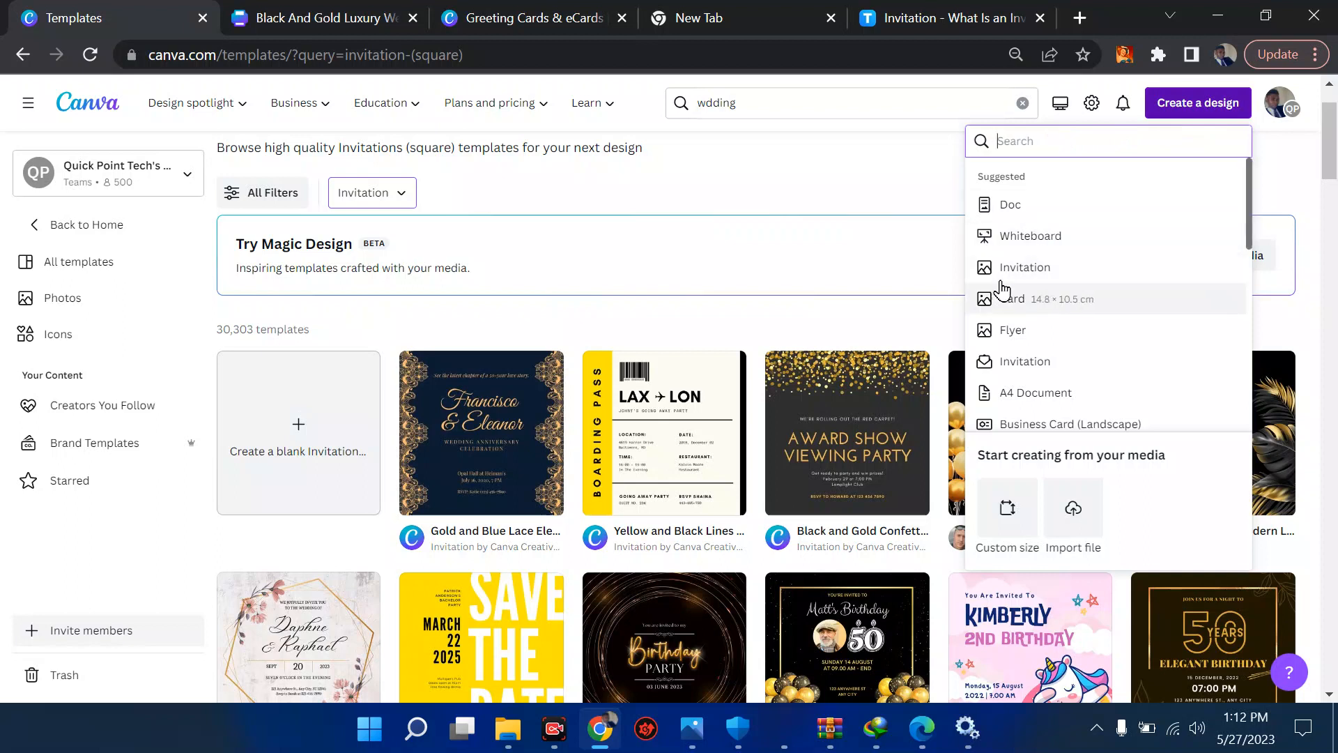
{"action": "left_click", "coordinate": [1028, 274]}
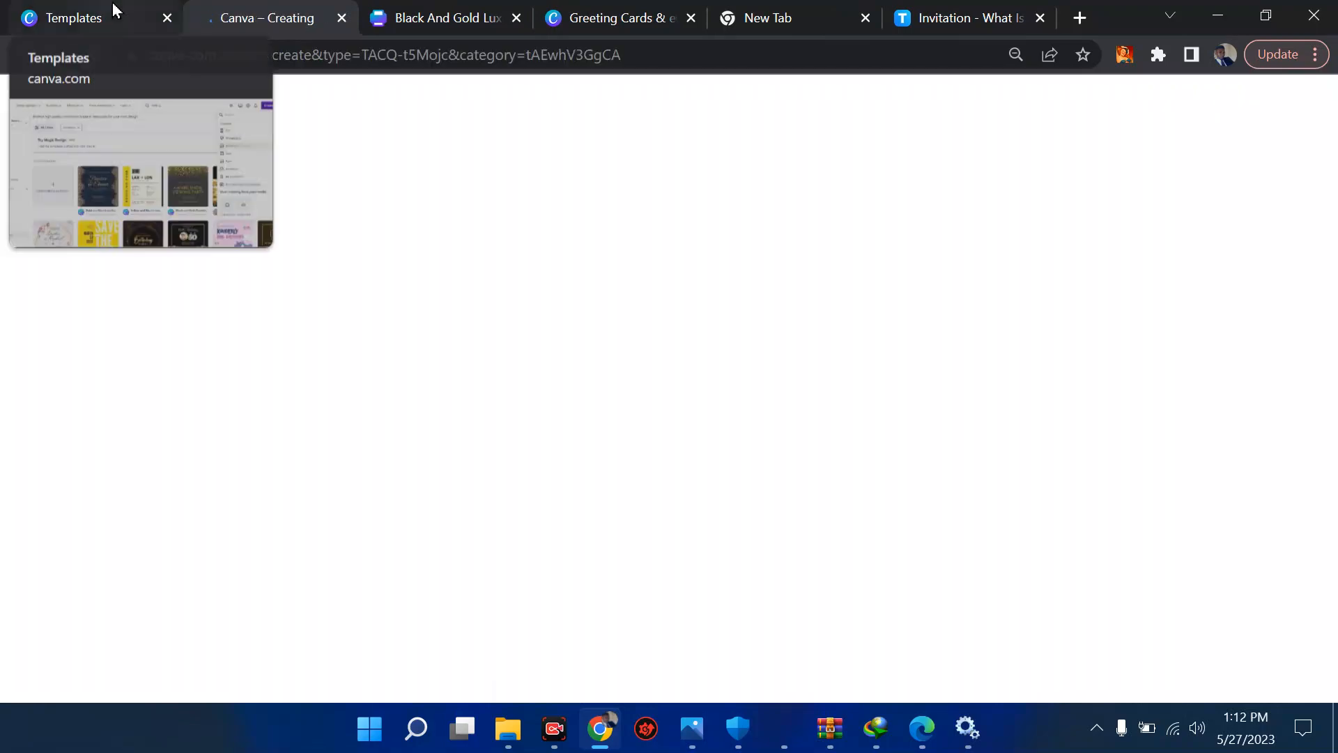
- Return to the templates page and search the new-design types for "invitation" to examine the matching formats
{"action": "left_click", "coordinate": [115, 11]}
{"action": "left_click", "coordinate": [1021, 142]}
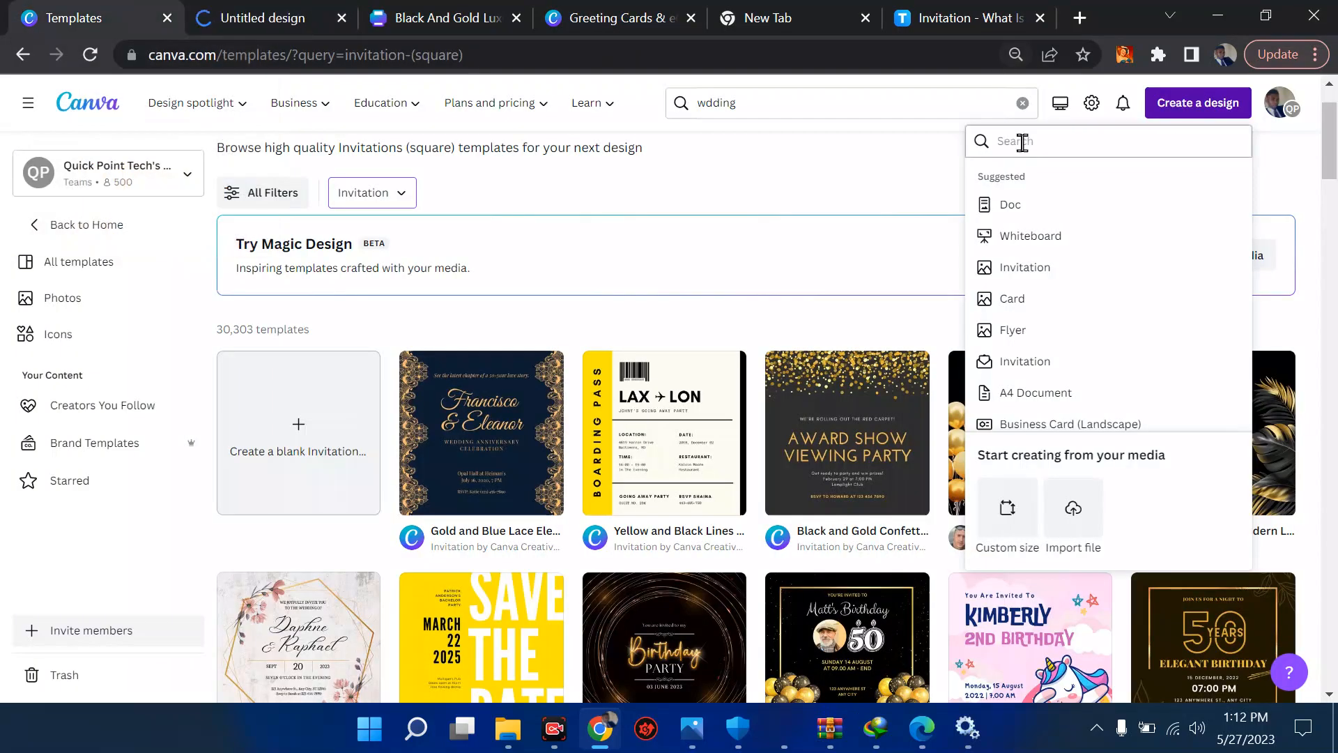
{"action": "type", "text": "invita"}
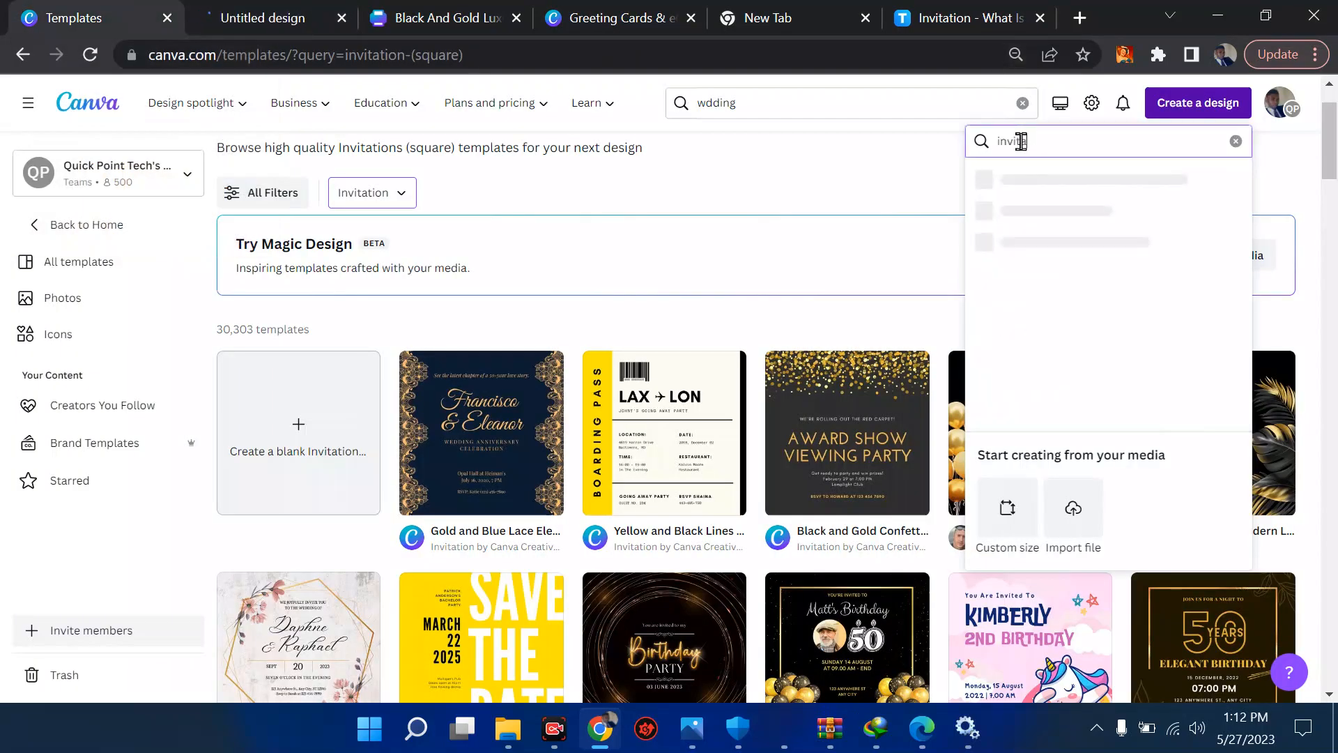
{"action": "type", "text": "tion"}
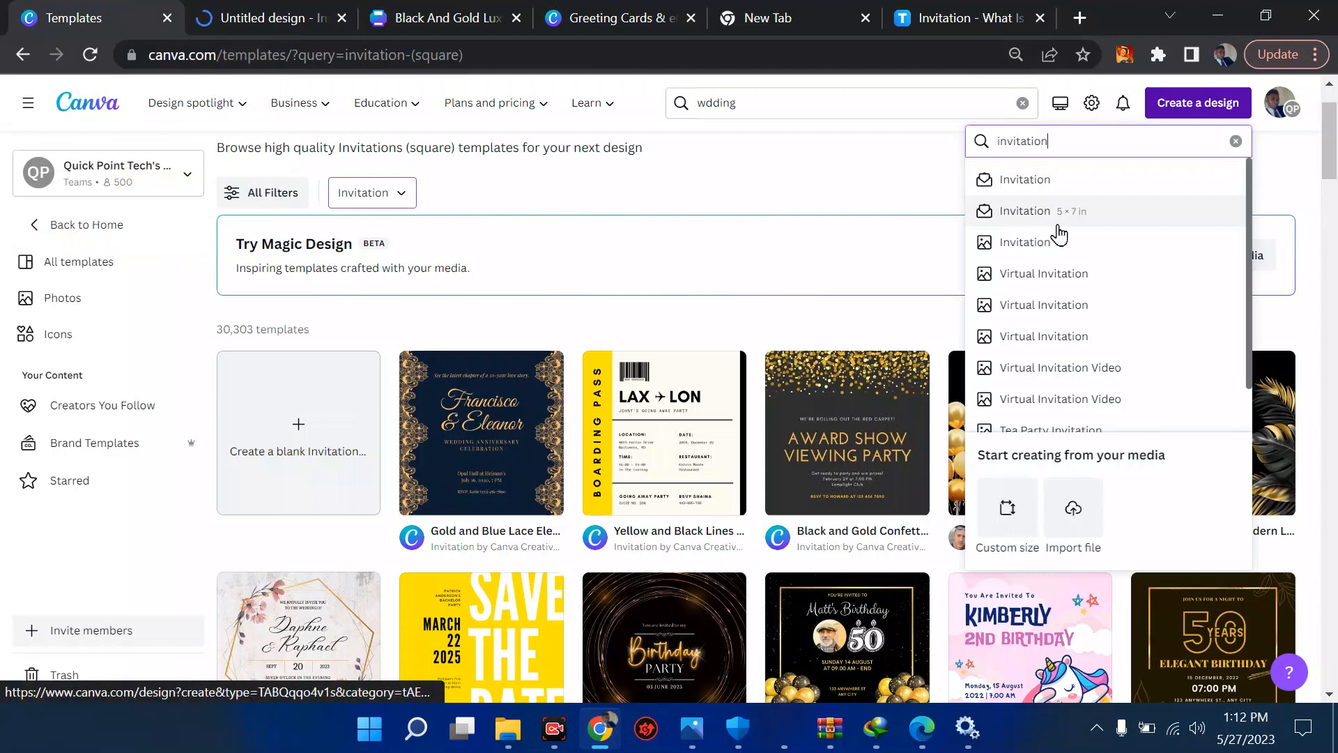
{"action": "scroll", "coordinate": [1059, 235], "scroll_direction": "down", "scroll_amount": 4}
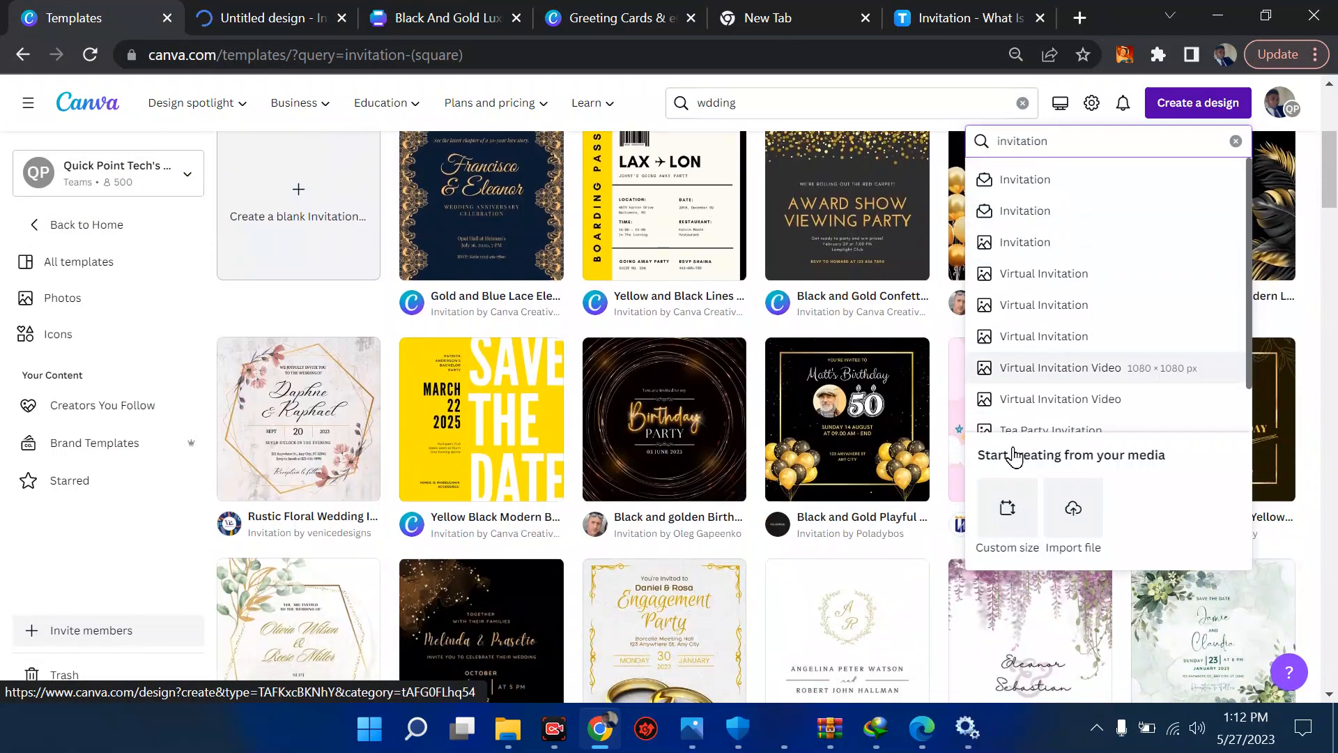
- Try a custom design size of 4040 × 4040 px with the units switched to millimetres, and discard it
{"action": "left_click", "coordinate": [1014, 523]}
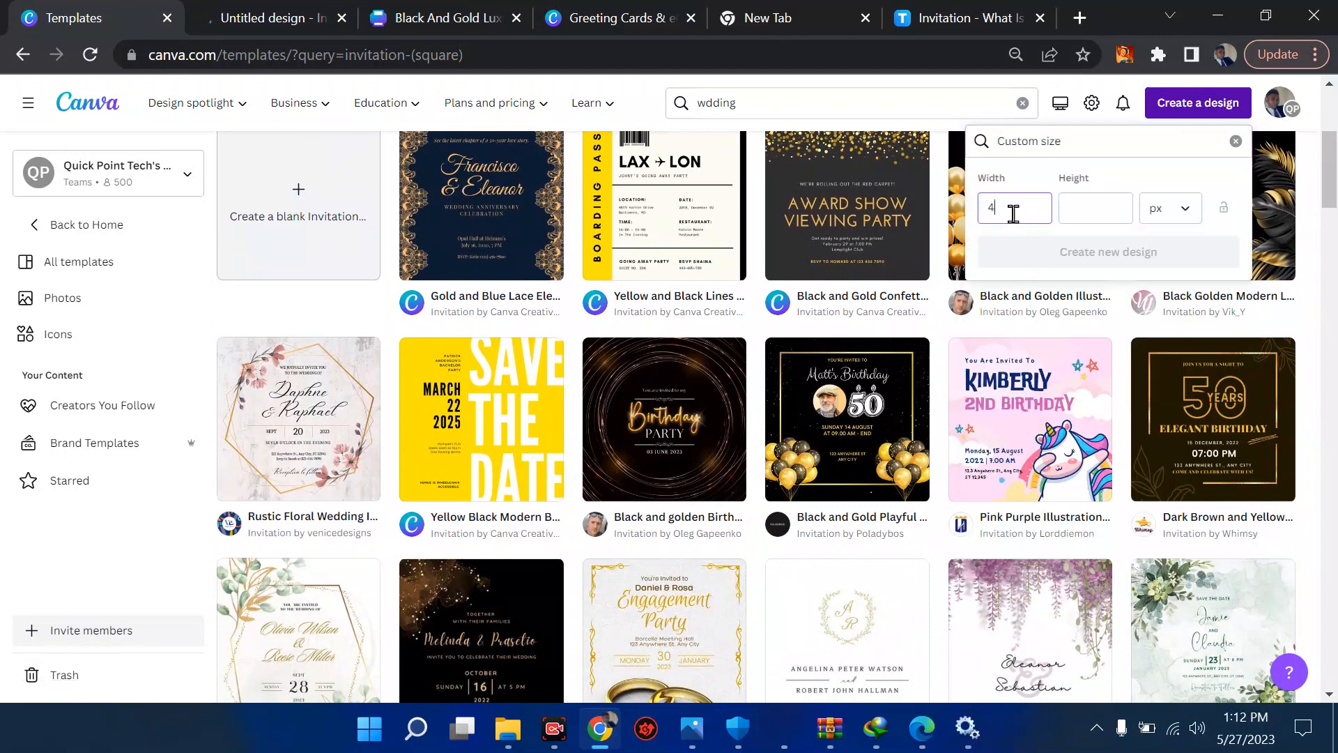
{"action": "type", "text": "4040"}
{"action": "left_click", "coordinate": [1091, 204]}
{"action": "type", "text": "4040"}
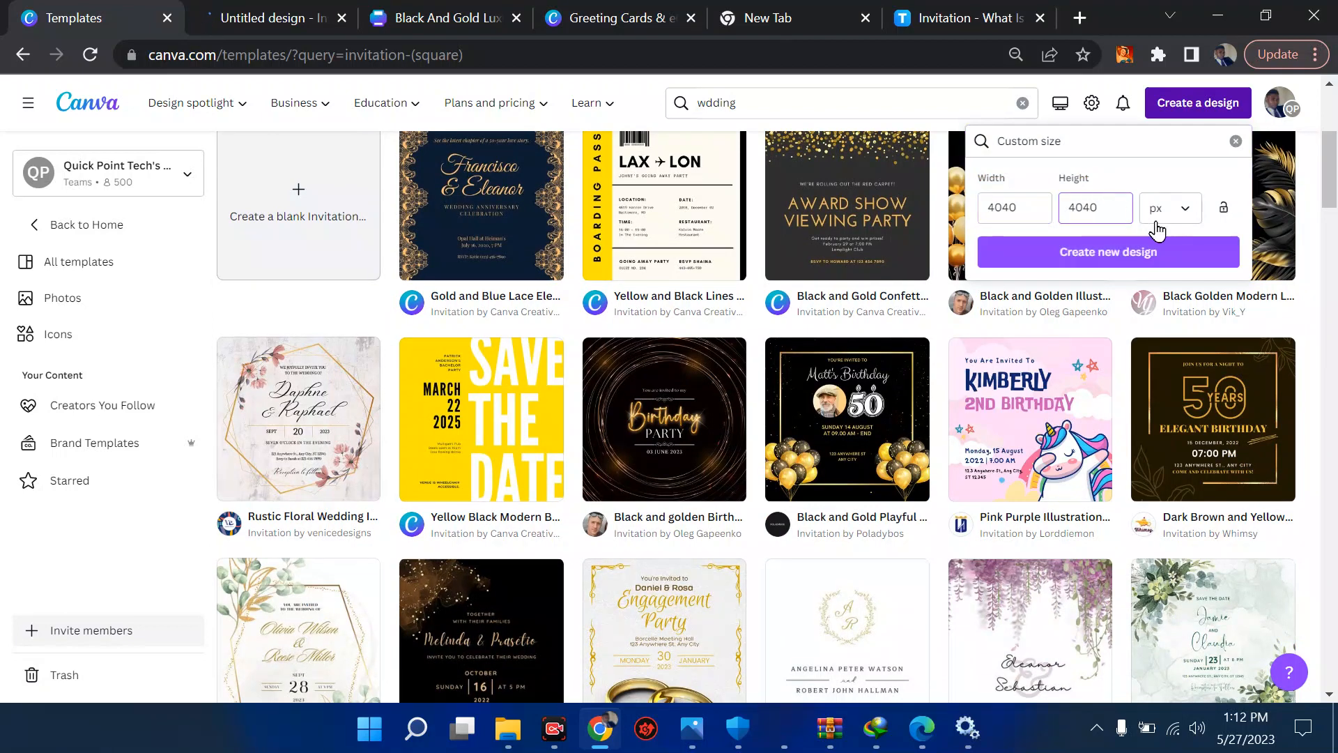
{"action": "left_click", "coordinate": [1171, 221]}
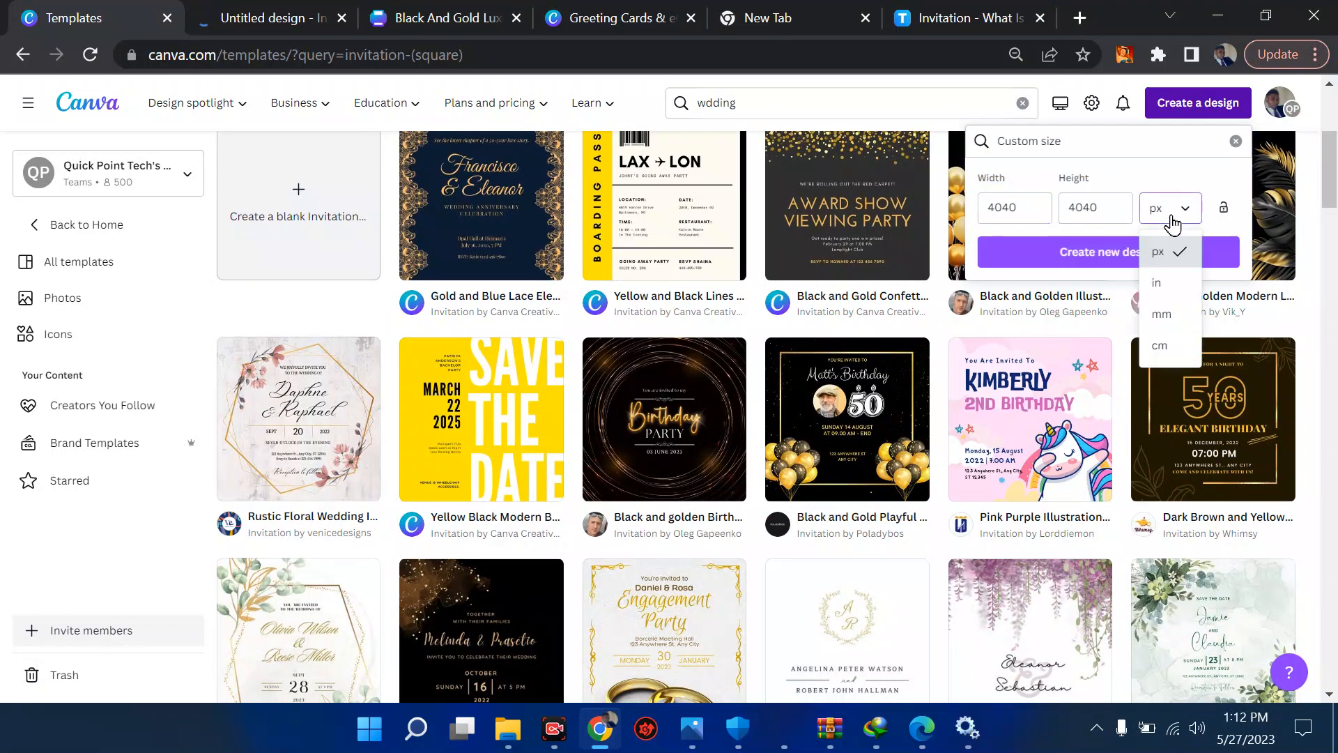
{"action": "left_click", "coordinate": [1171, 315]}
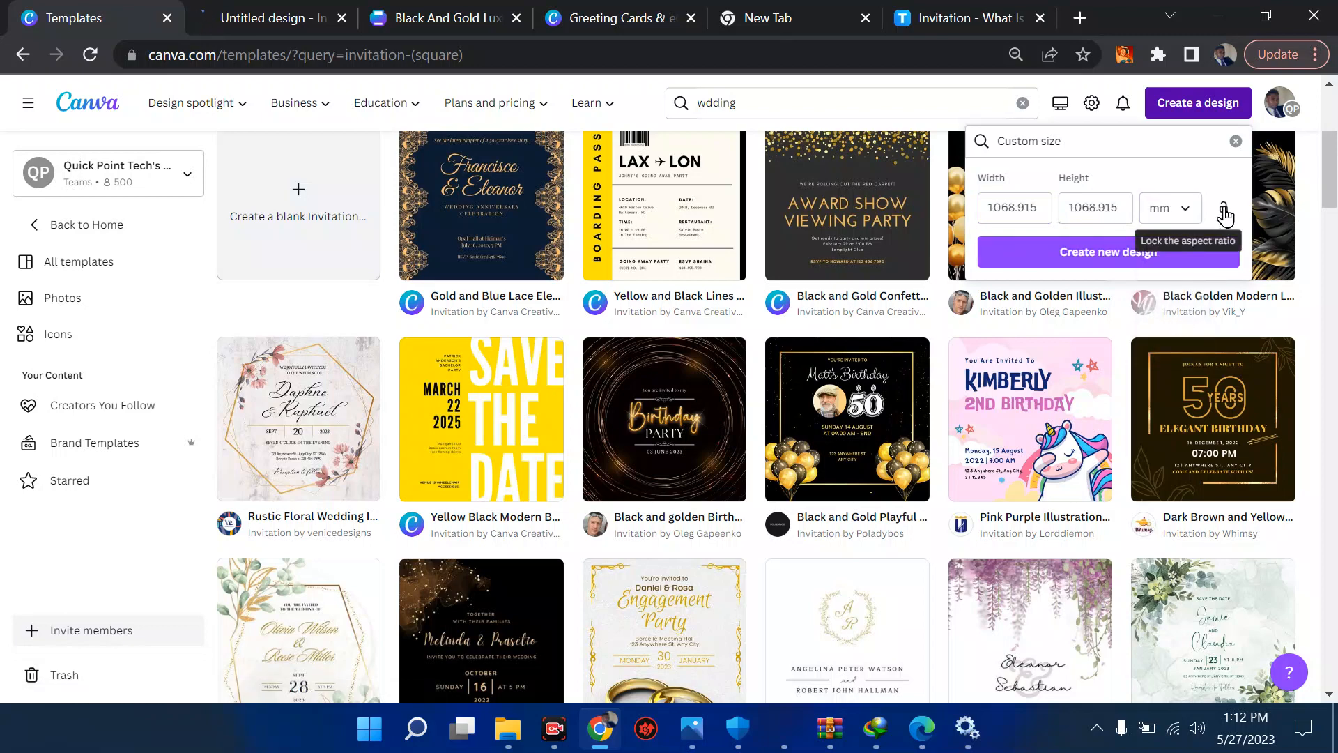
{"action": "left_click", "coordinate": [1225, 211]}
{"action": "left_click", "coordinate": [1225, 212]}
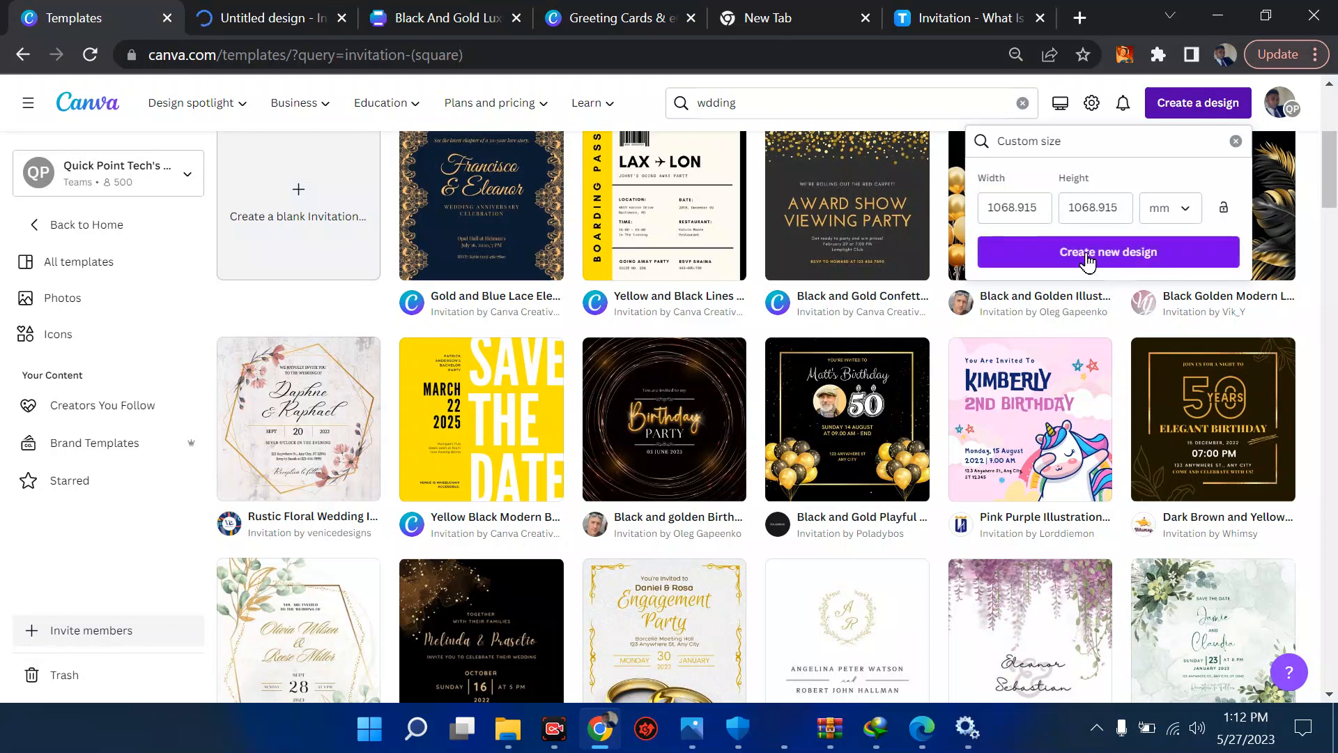
{"action": "left_click", "coordinate": [1234, 142]}
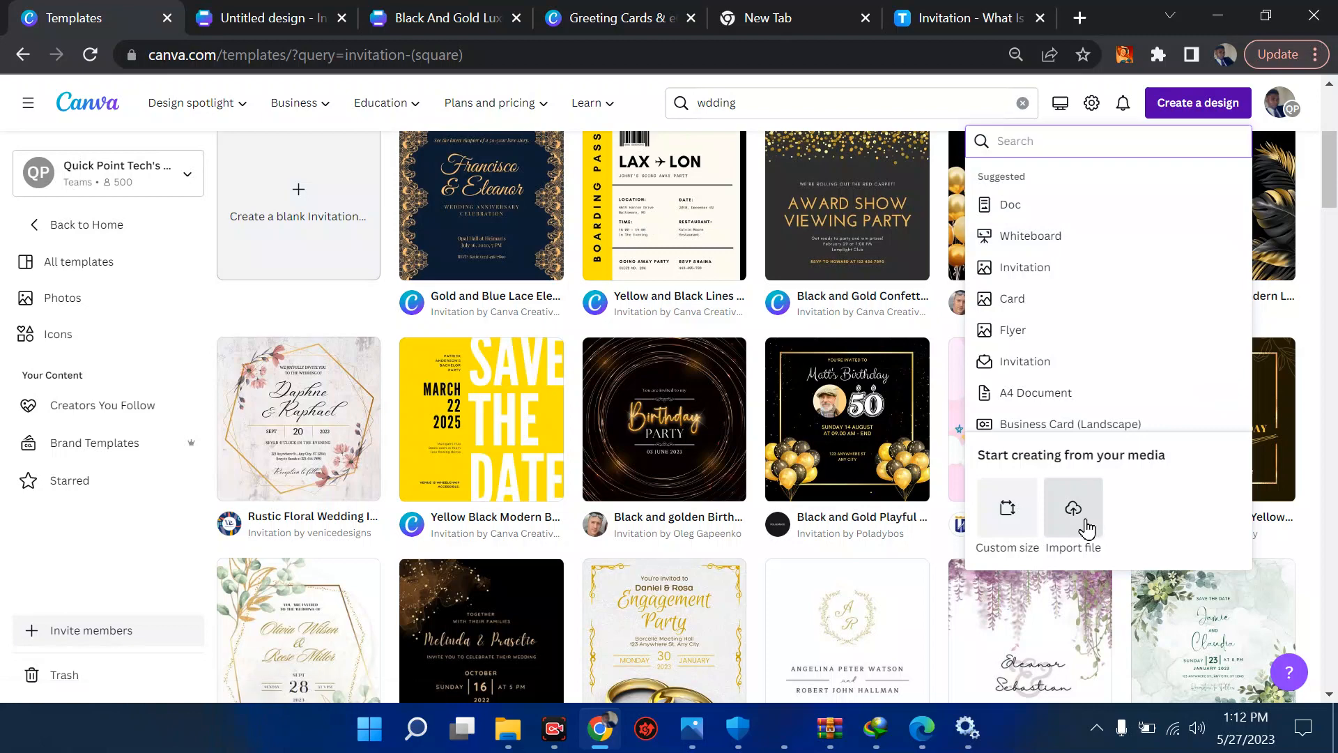
- Open the file import option for a new design and dismiss it without choosing a file
{"action": "left_click", "coordinate": [1086, 527]}
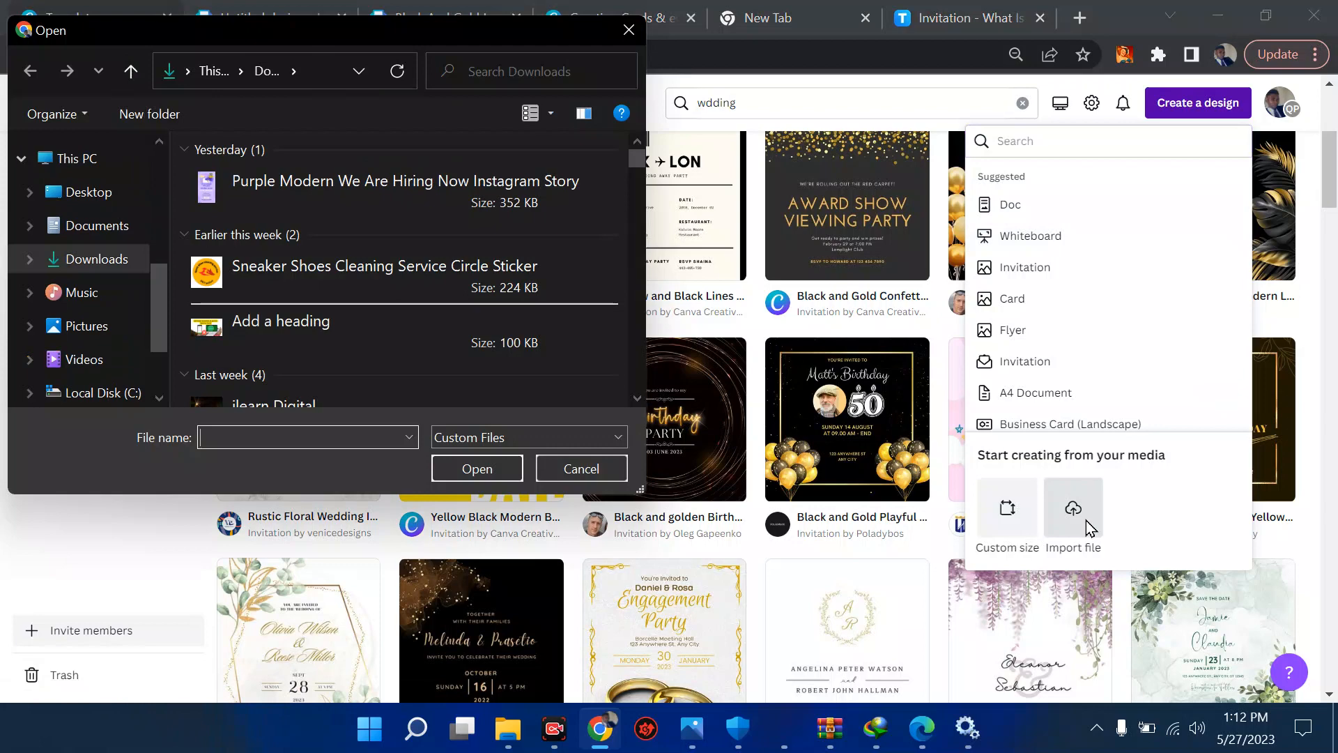
{"action": "key", "text": "Escape"}
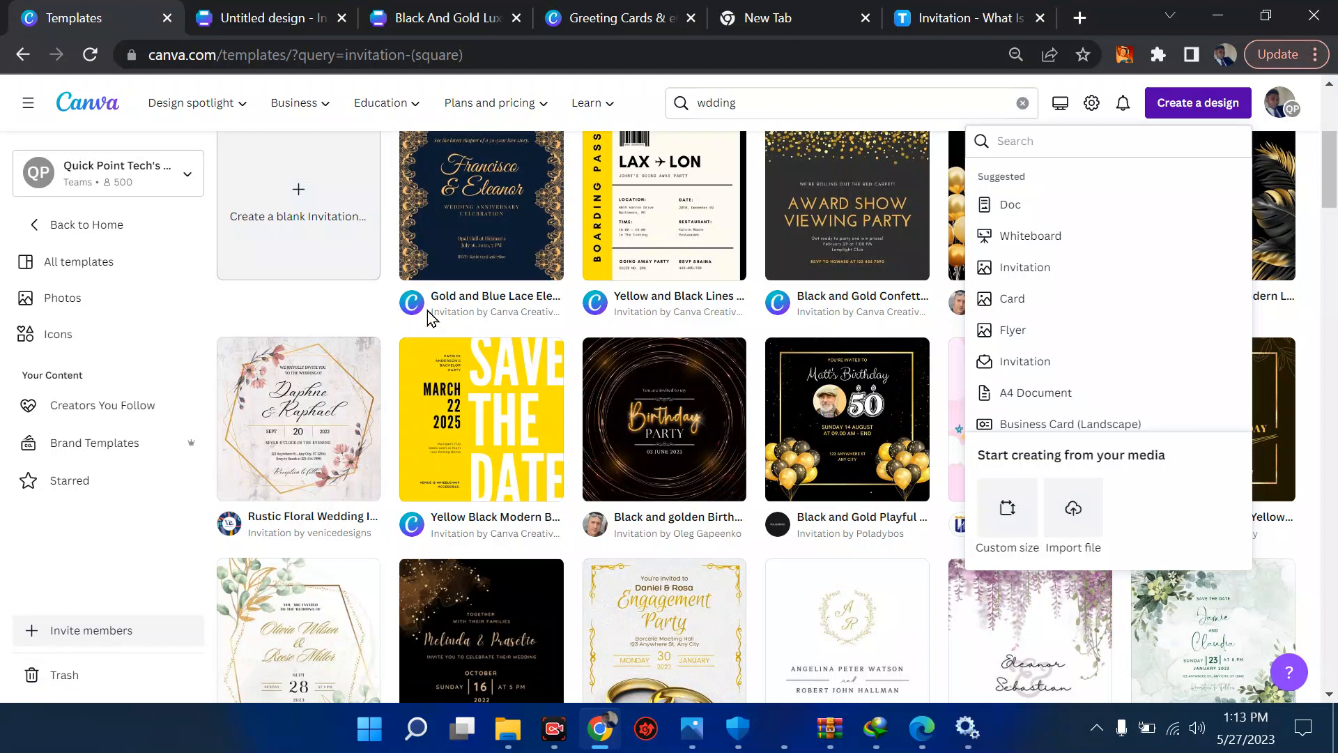
{"action": "left_click", "coordinate": [130, 533]}
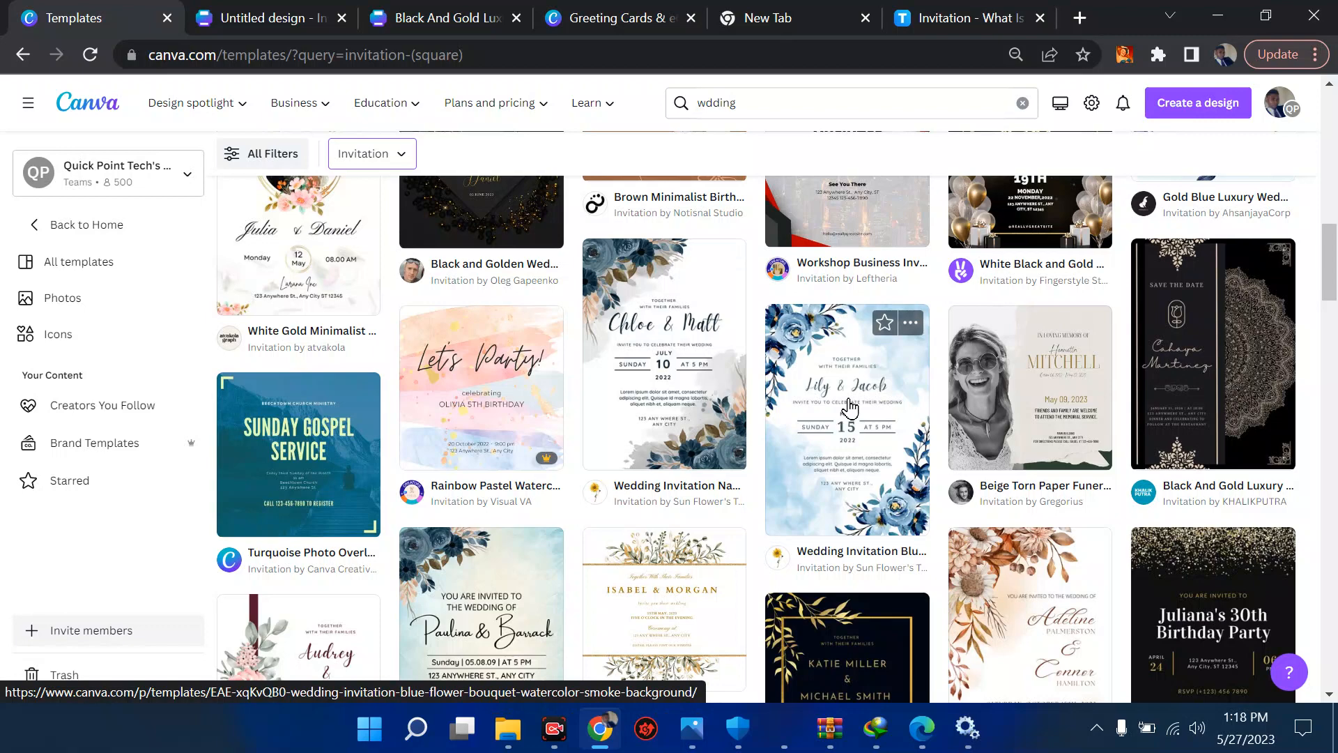
- Review the Black And Gold Luxury Wedding invitation template and open it as a new design for customizing
{"action": "left_click", "coordinate": [1214, 334]}
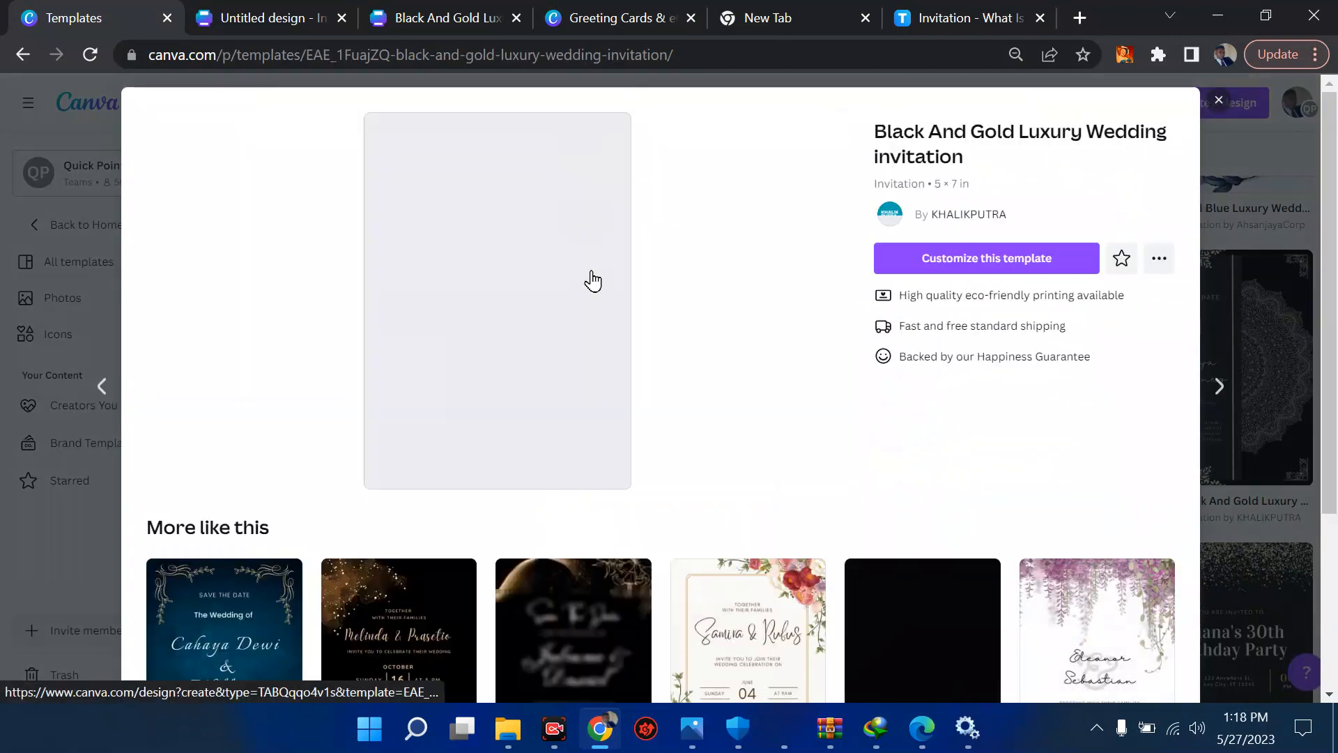
{"action": "scroll", "coordinate": [491, 332], "scroll_direction": "down", "scroll_amount": 2}
{"action": "scroll", "coordinate": [490, 331], "scroll_direction": "up", "scroll_amount": 2}
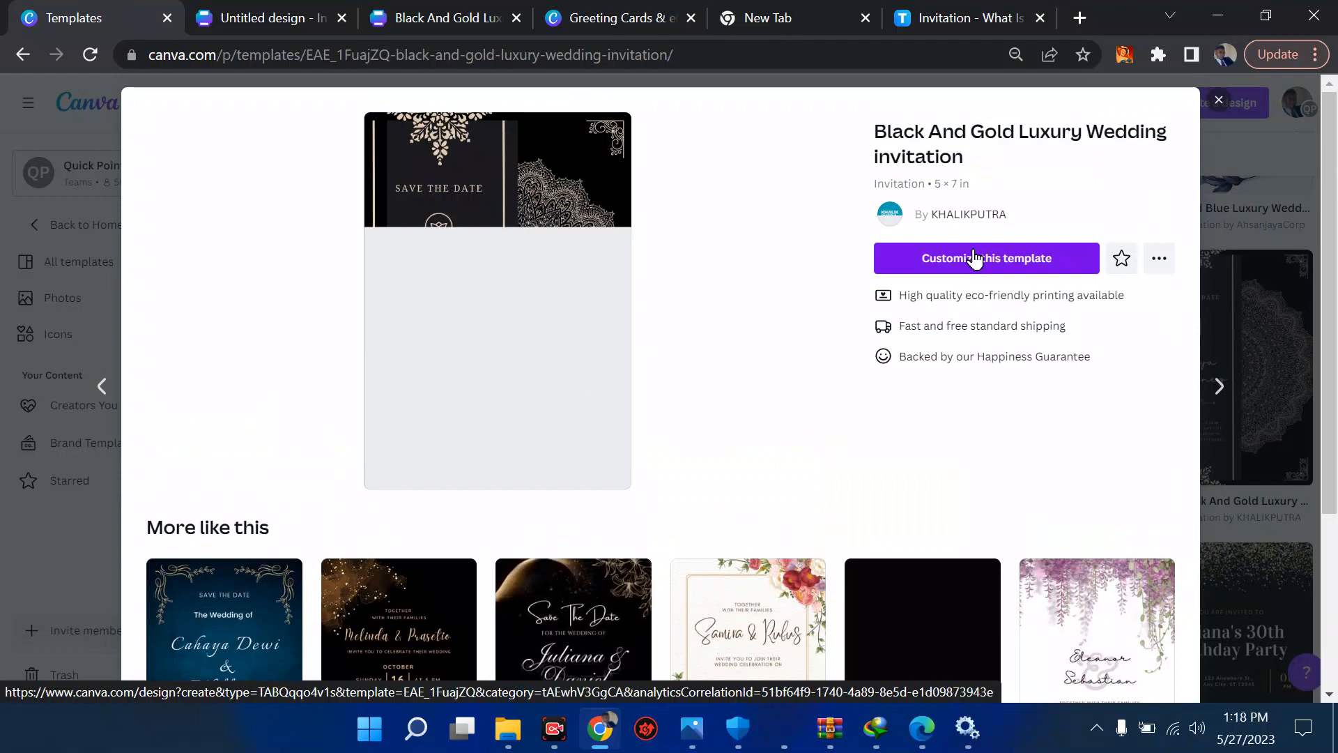
{"action": "scroll", "coordinate": [667, 410], "scroll_direction": "down", "scroll_amount": 4}
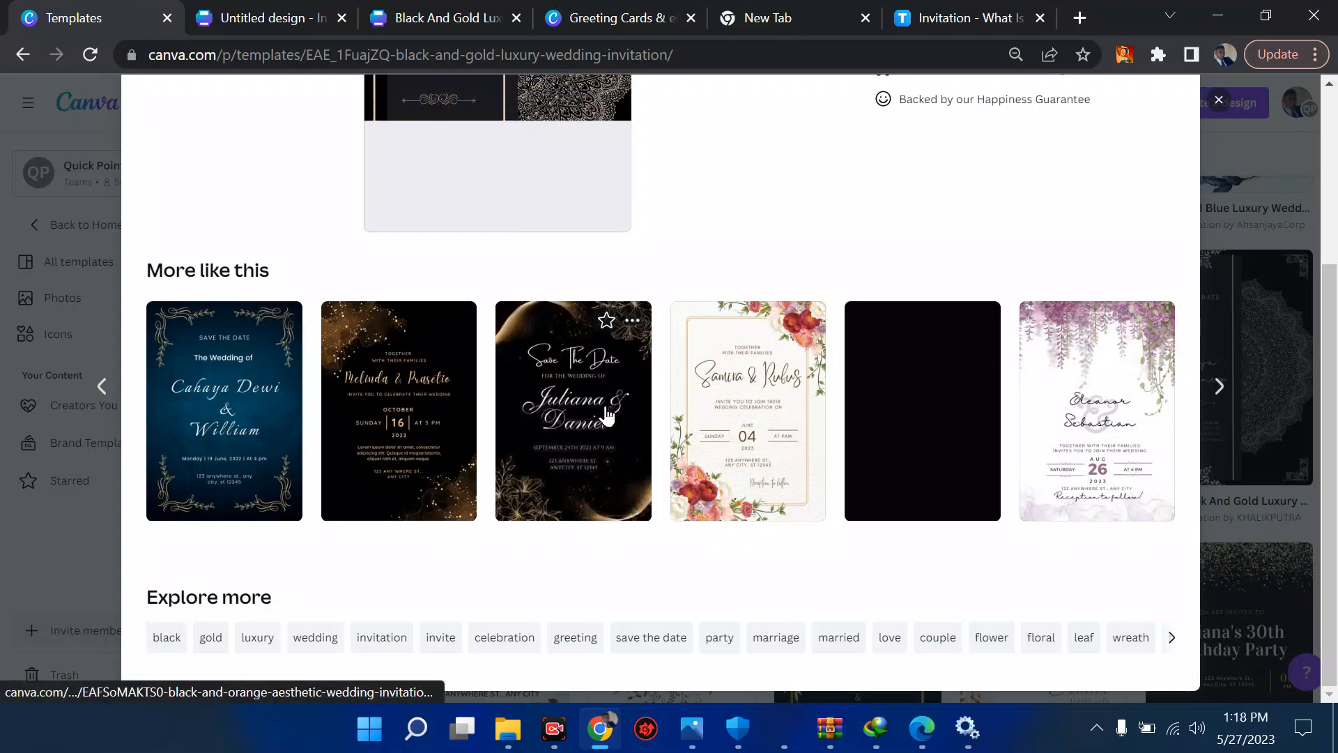
{"action": "scroll", "coordinate": [607, 413], "scroll_direction": "up", "scroll_amount": 3}
{"action": "scroll", "coordinate": [606, 416], "scroll_direction": "up", "scroll_amount": 1}
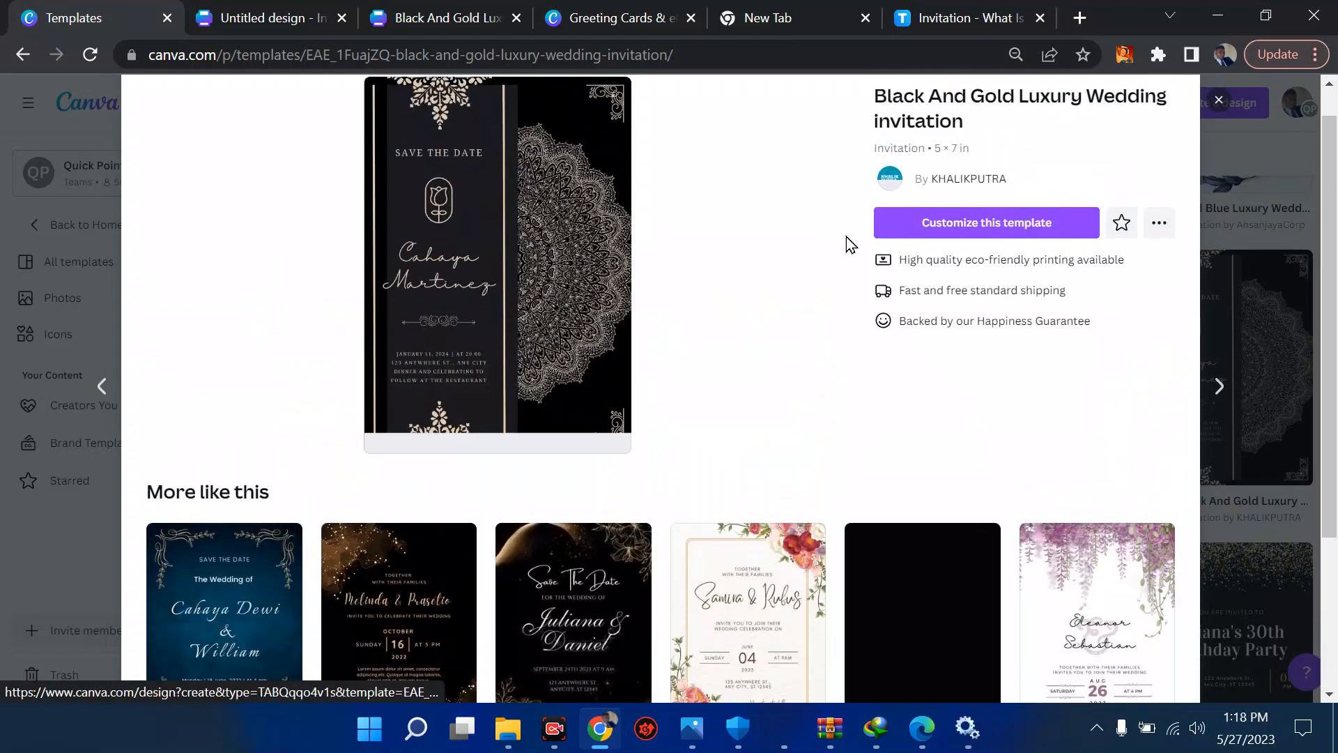
{"action": "left_click", "coordinate": [946, 229]}
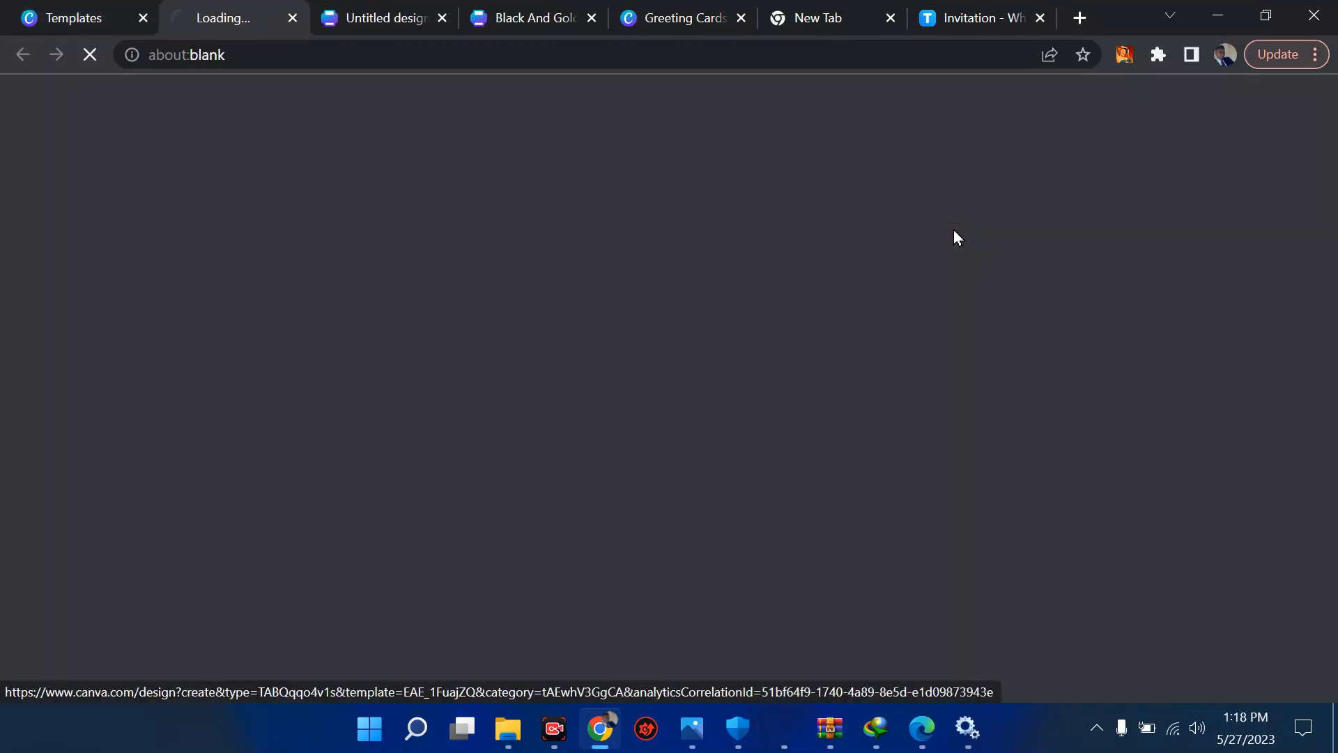
{"action": "left_click", "coordinate": [373, 8]}
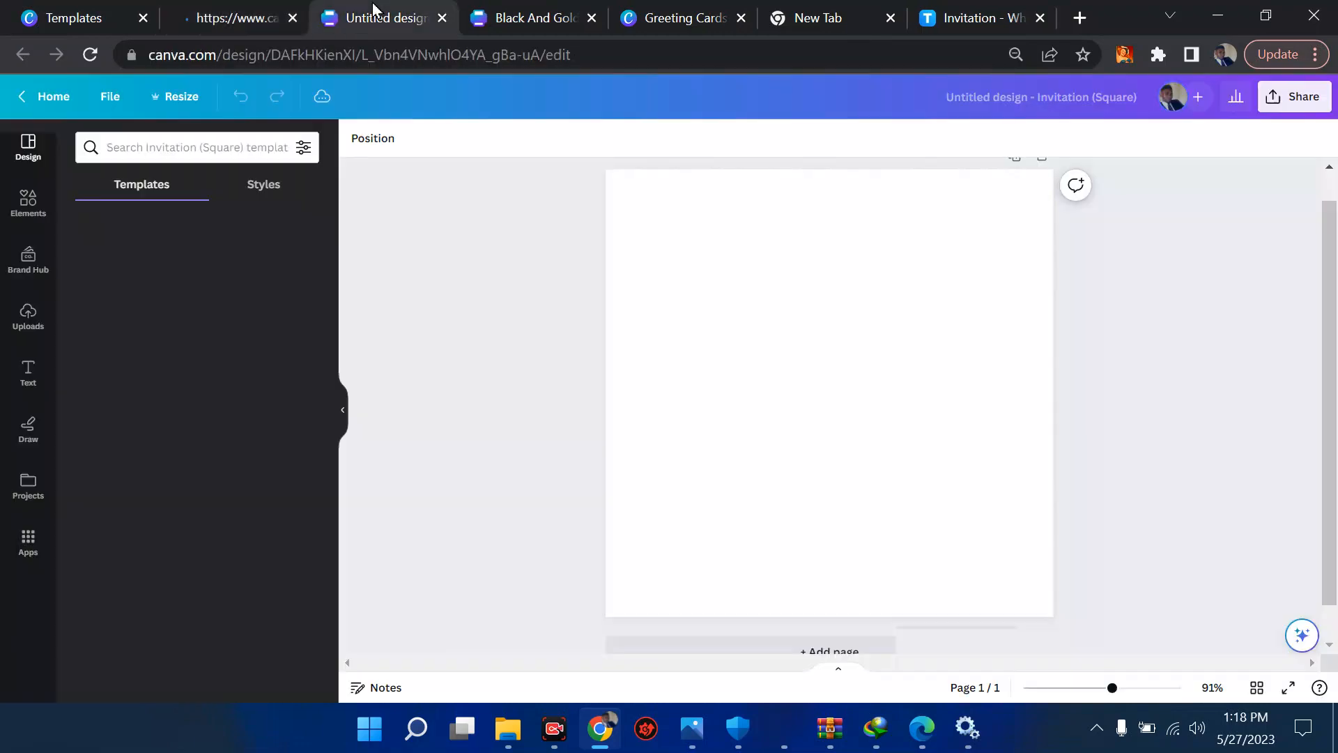
{"action": "left_click", "coordinate": [207, 10]}
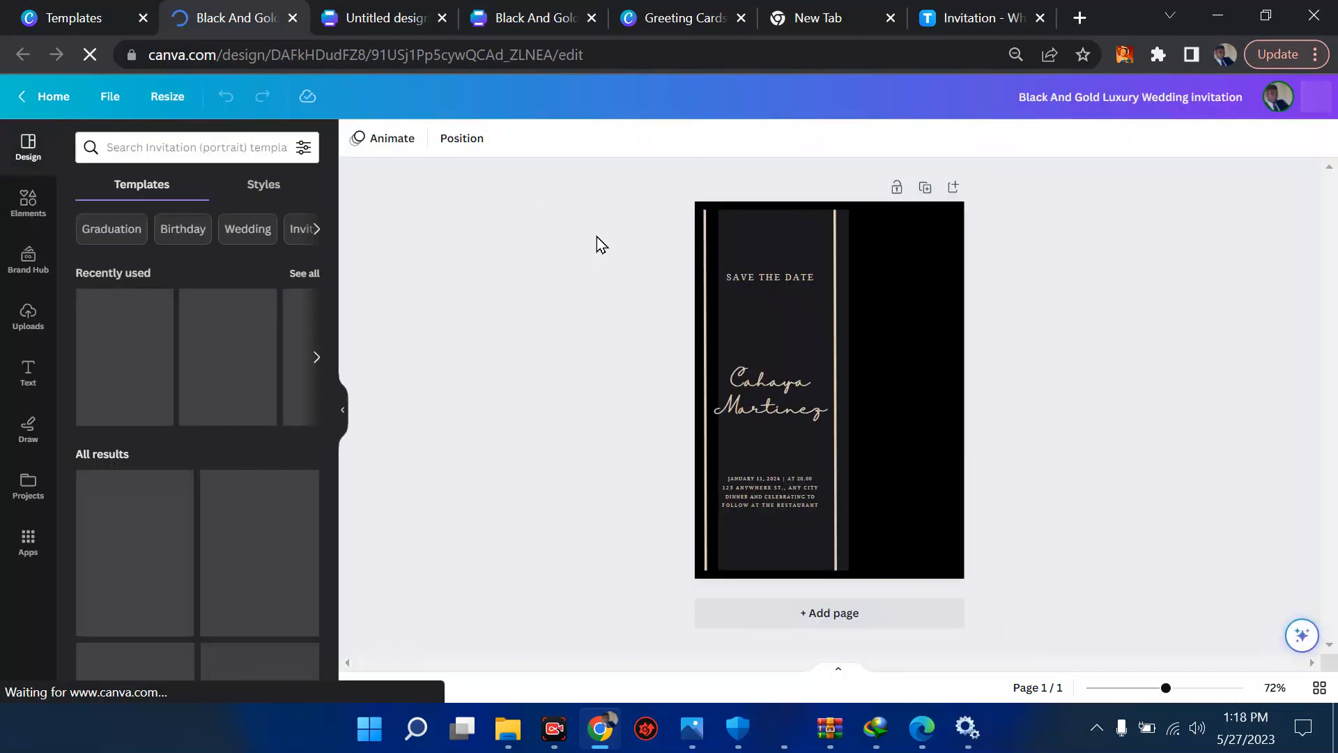
- Replace the couple's names on the invitation with the groom's first name followed by "& Wife"
{"action": "left_click", "coordinate": [788, 276]}
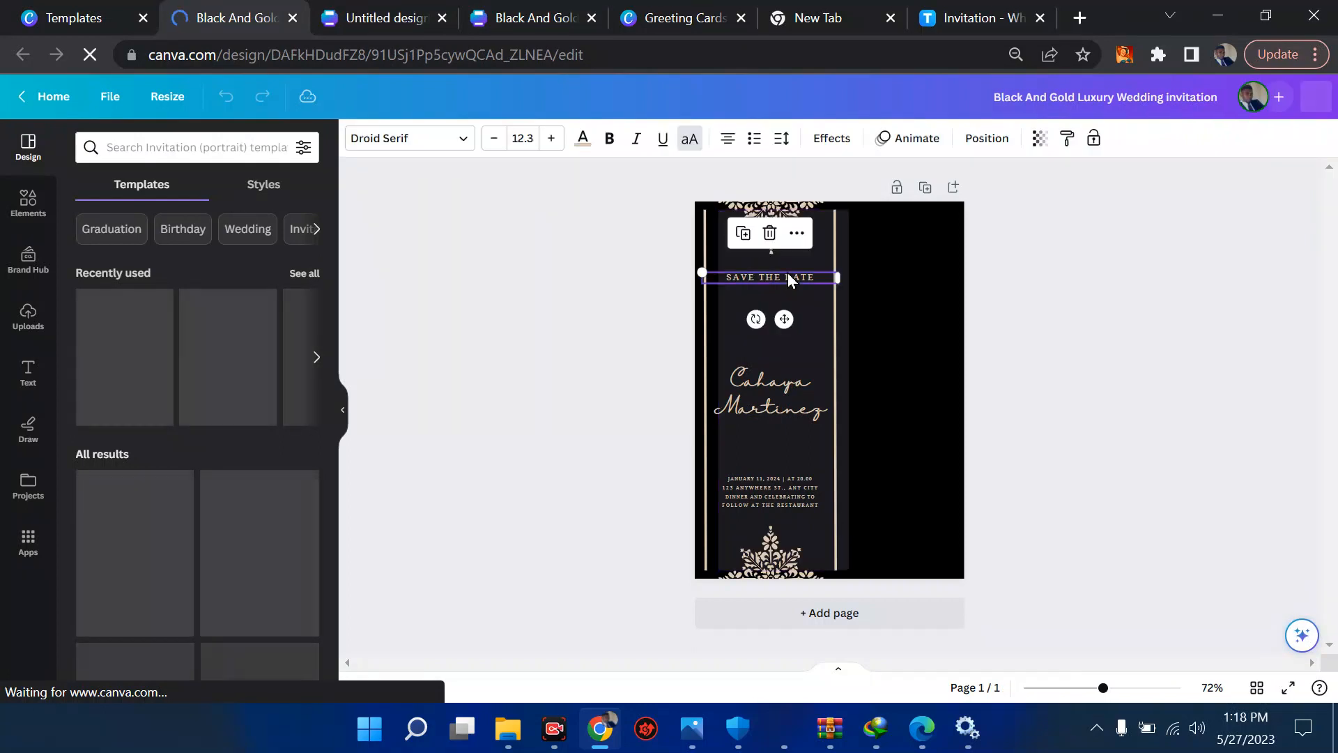
{"action": "left_click", "coordinate": [785, 385]}
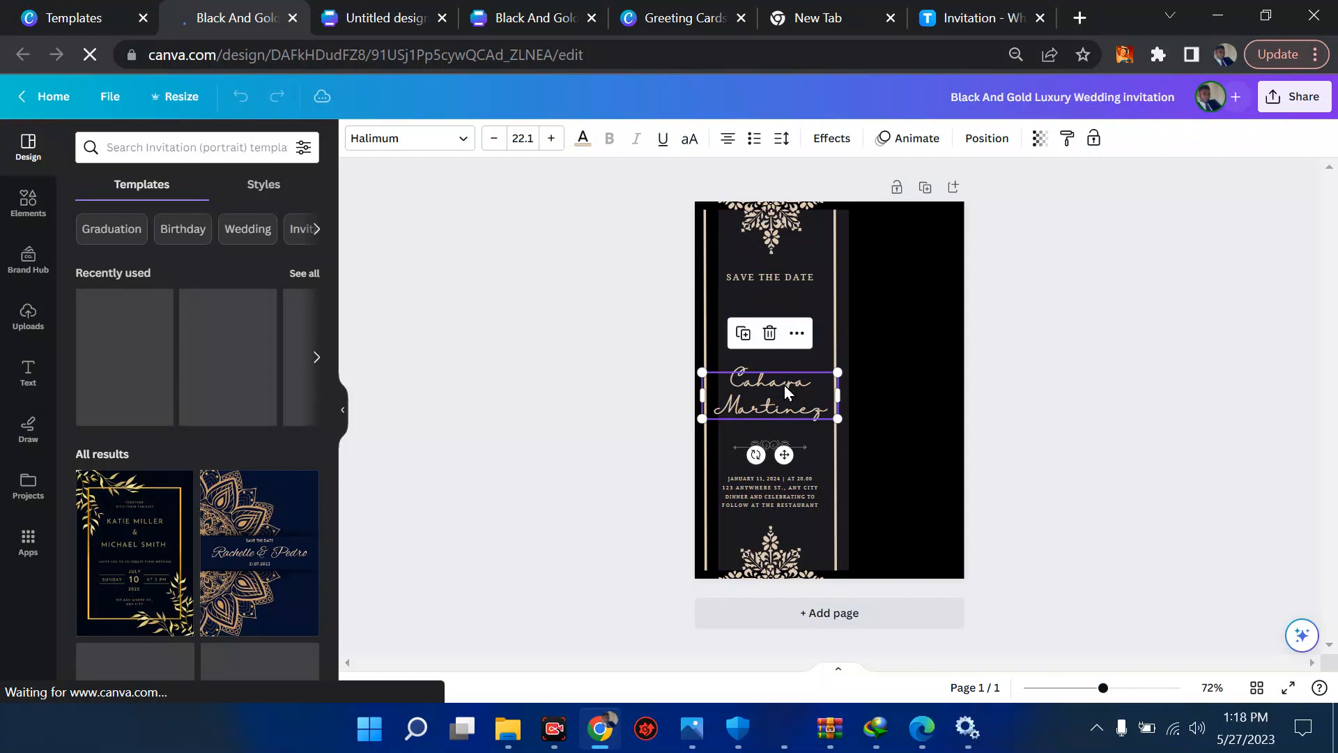
{"action": "left_click", "coordinate": [785, 385]}
{"action": "key", "text": "ctrl+a"}
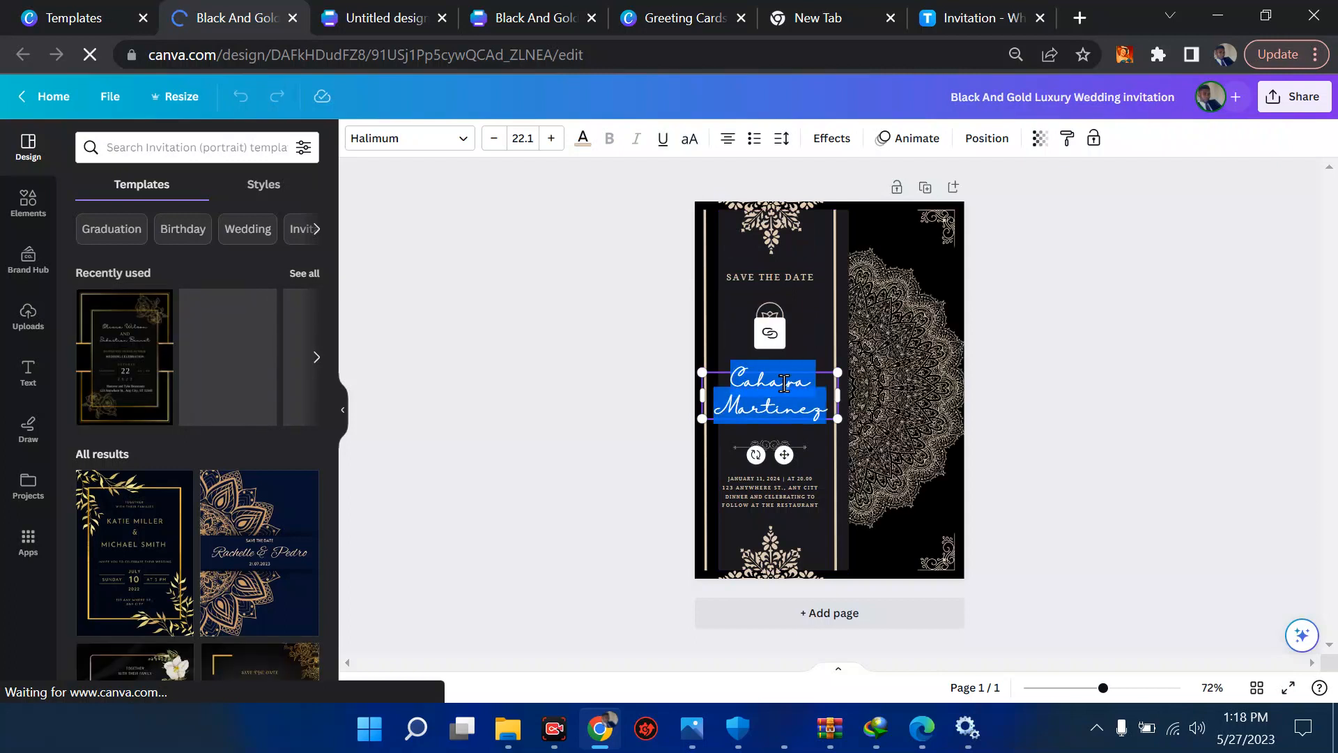
{"action": "type", "text": "A"}
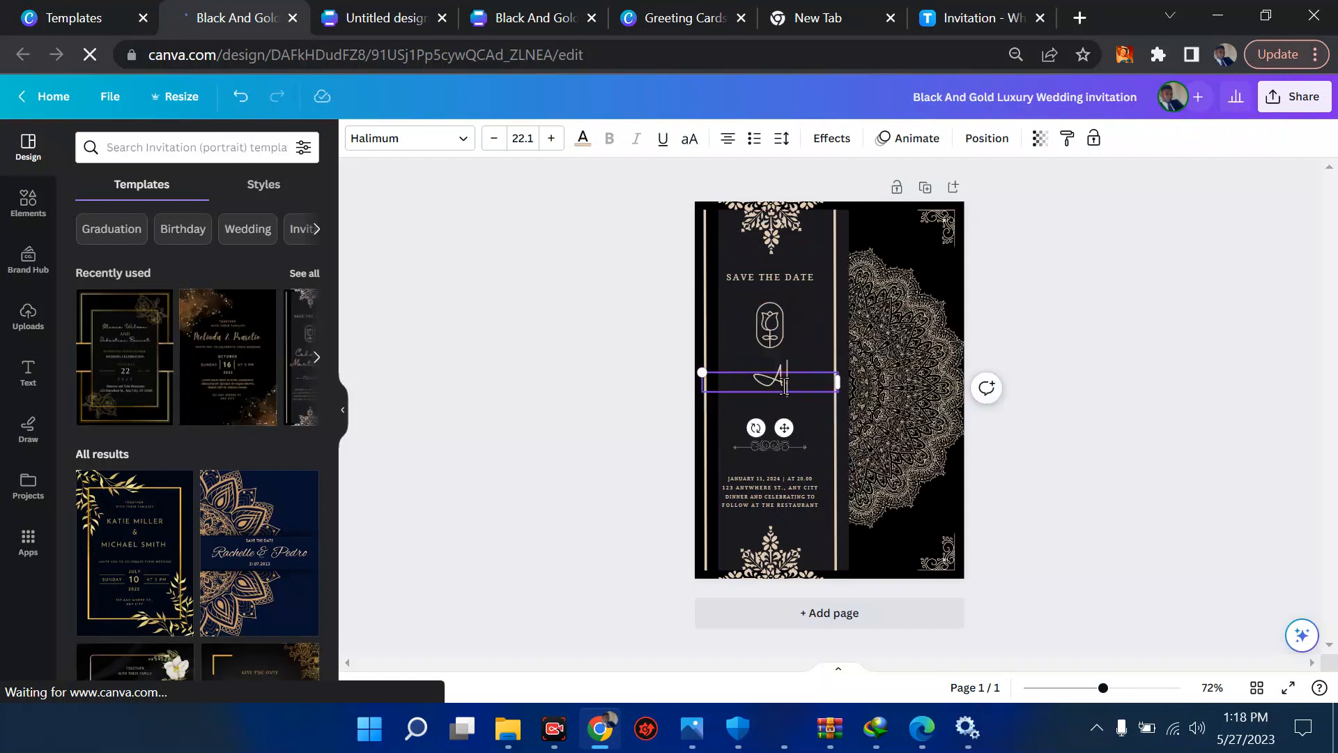
{"action": "type", "text": "ndye"}
{"action": "key", "text": "BackSpace"}
{"action": "key", "text": "BackSpace"}
{"action": "key", "text": "BackSpace"}
{"action": "type", "text": "stin & "}
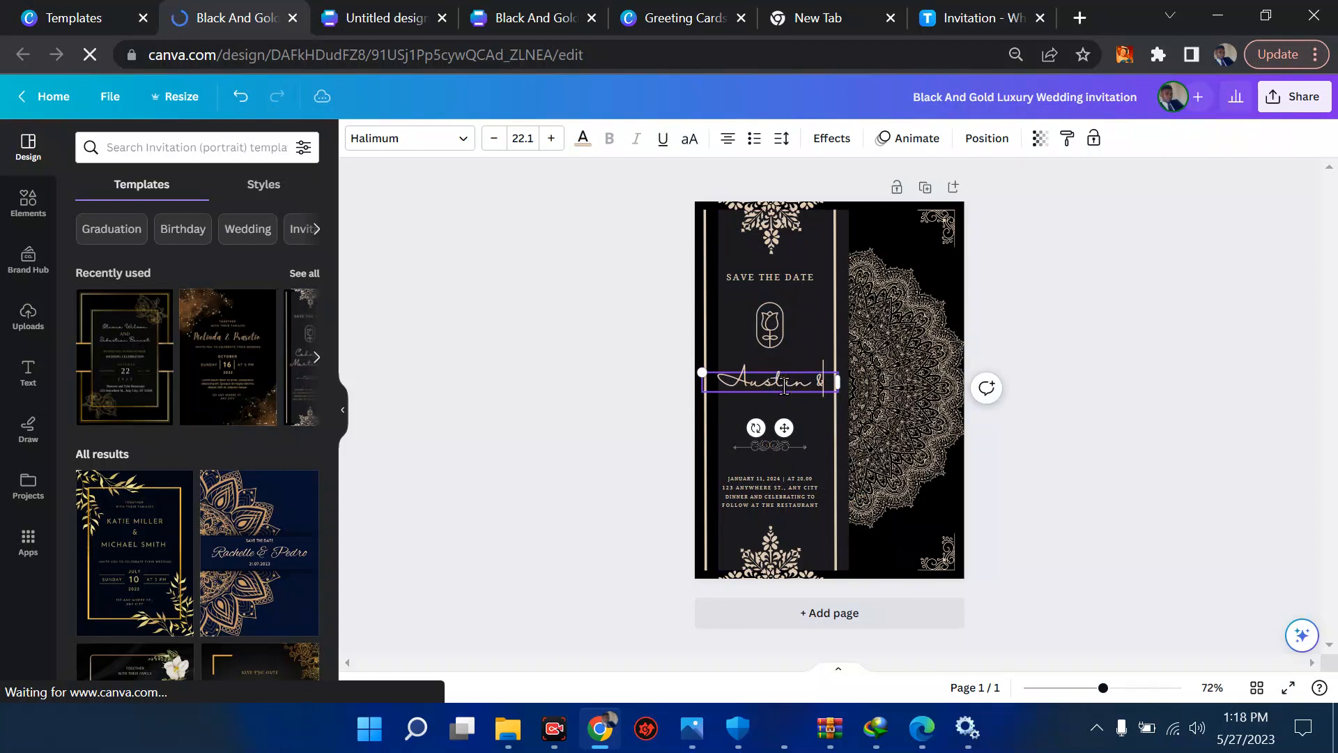
{"action": "type", "text": "W"}
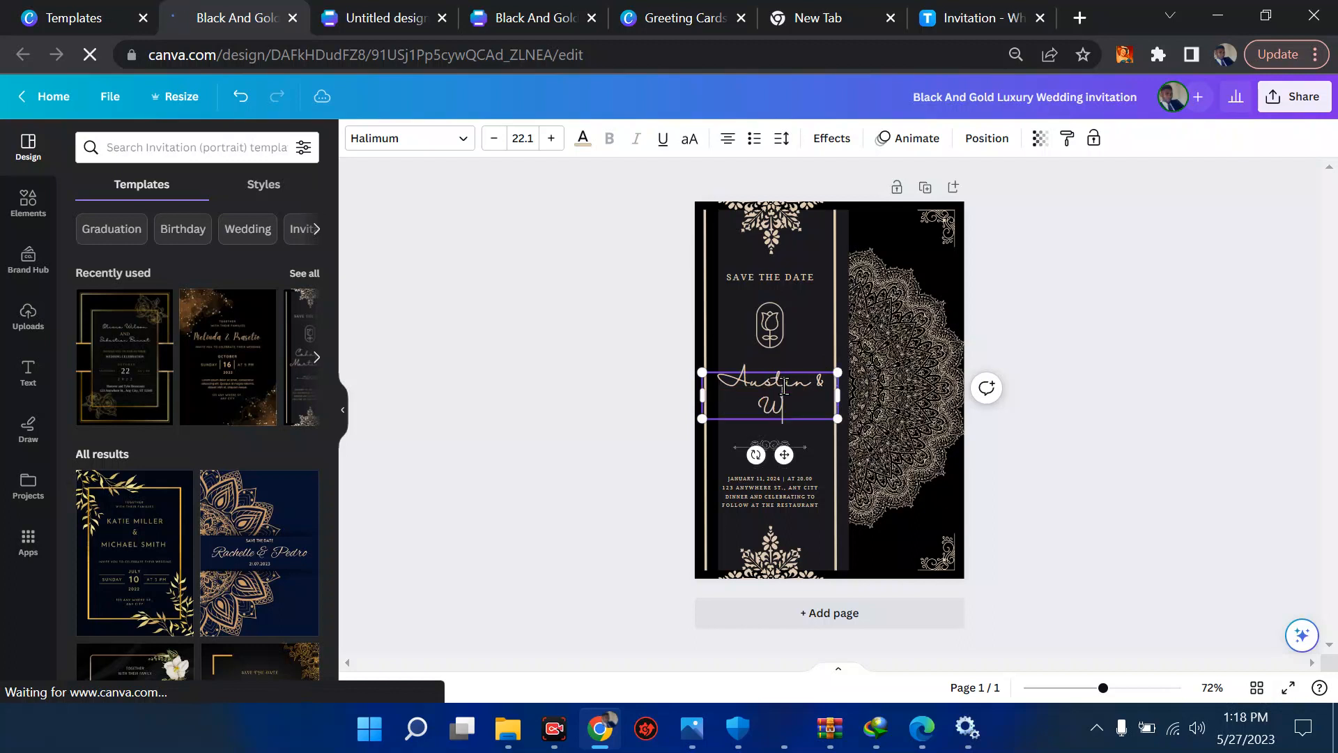
{"action": "type", "text": "ife"}
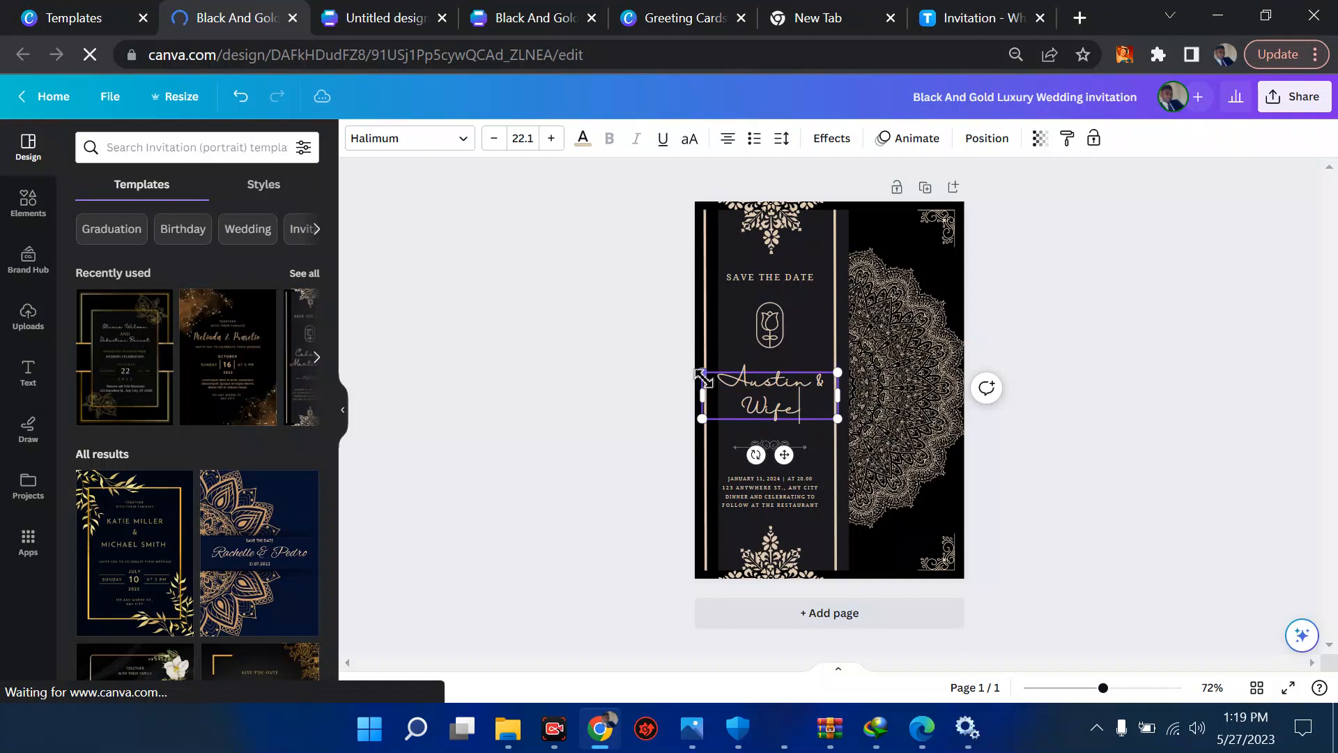
- Shrink the couple's names to a font size of about 19.5, nudge them slightly up and left, and browse the available fonts
{"action": "left_click_drag", "start_coordinate": [702, 379], "coordinate": [718, 377]}
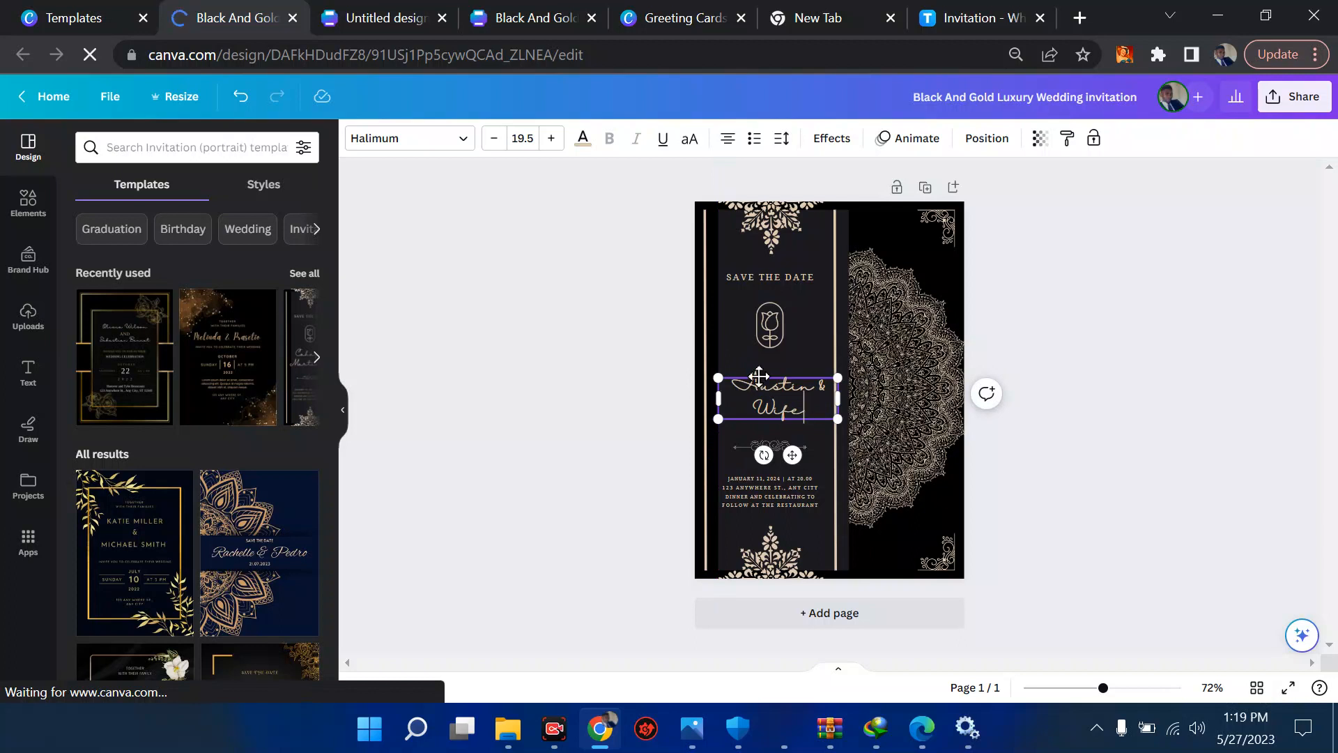
{"action": "left_click_drag", "start_coordinate": [759, 376], "coordinate": [755, 372]}
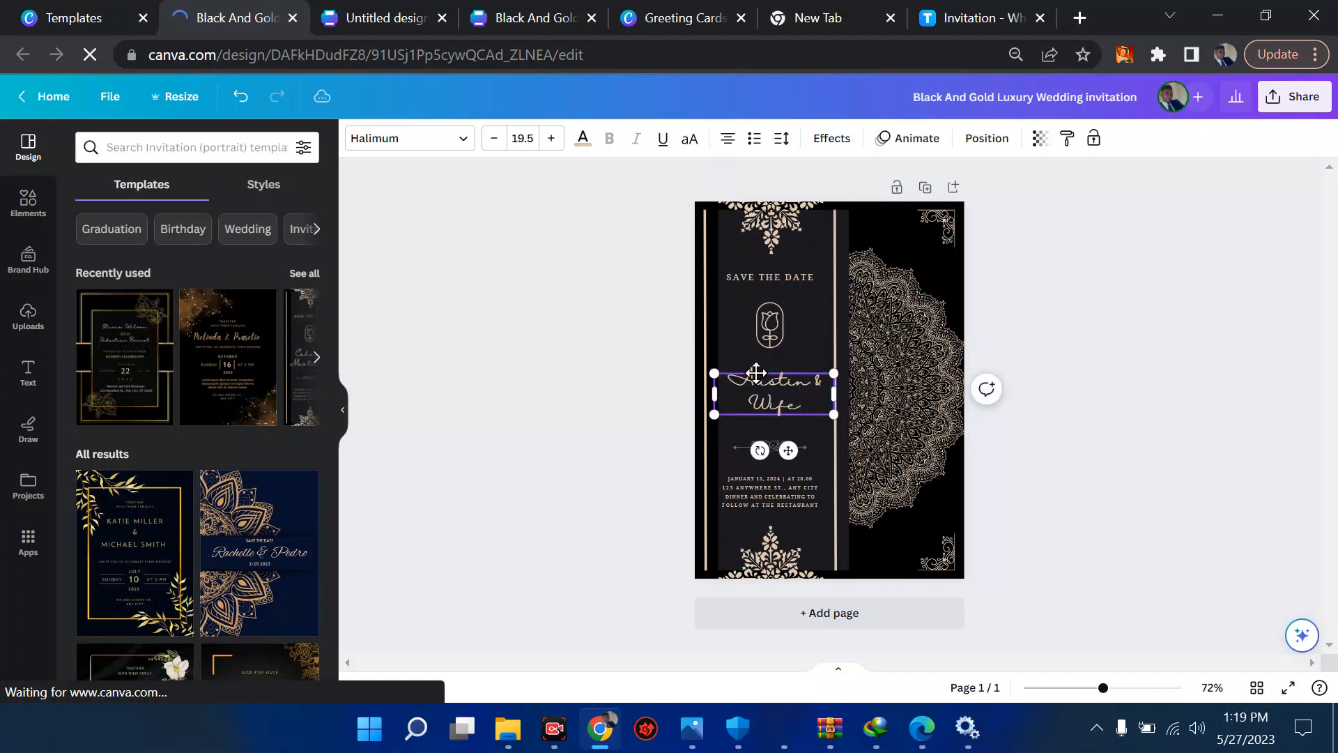
{"action": "left_click", "coordinate": [453, 141]}
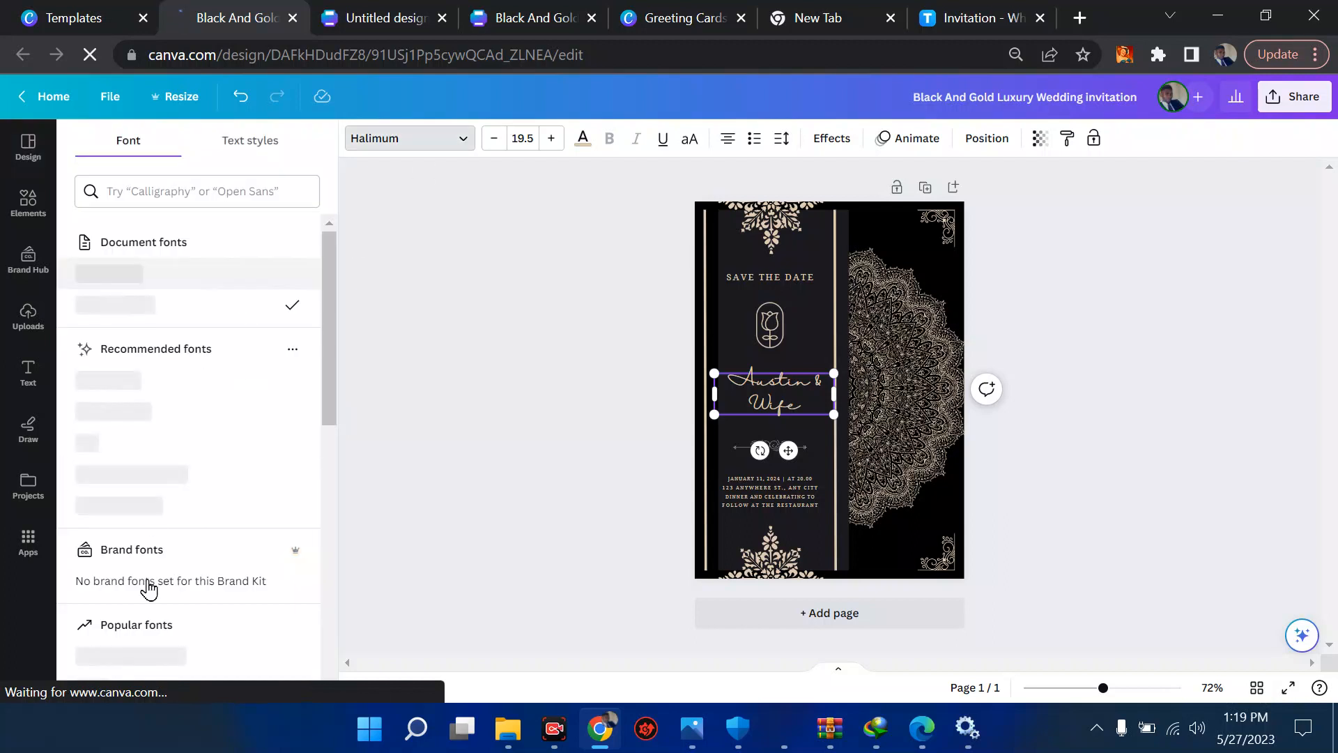
{"action": "scroll", "coordinate": [196, 536], "scroll_direction": "down", "scroll_amount": 3}
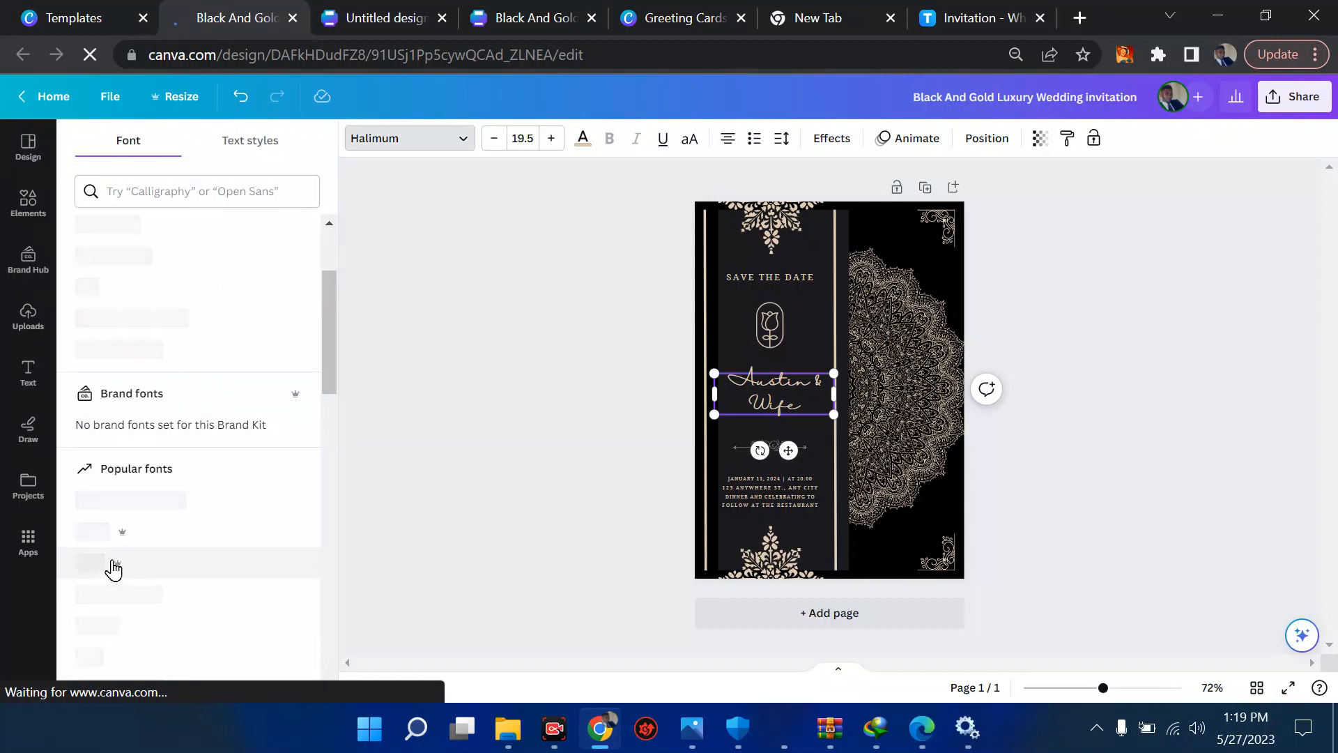
{"action": "scroll", "coordinate": [219, 332], "scroll_direction": "up", "scroll_amount": 3}
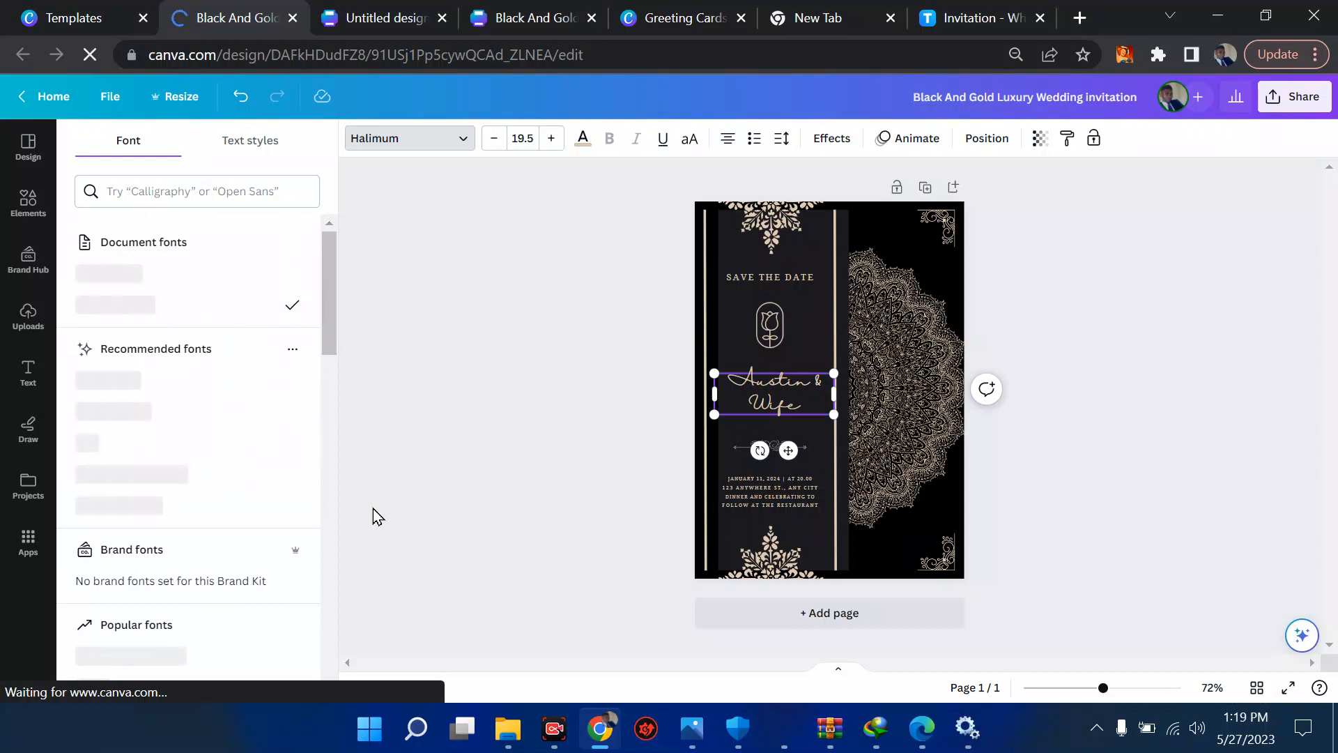
{"action": "left_click", "coordinate": [559, 416]}
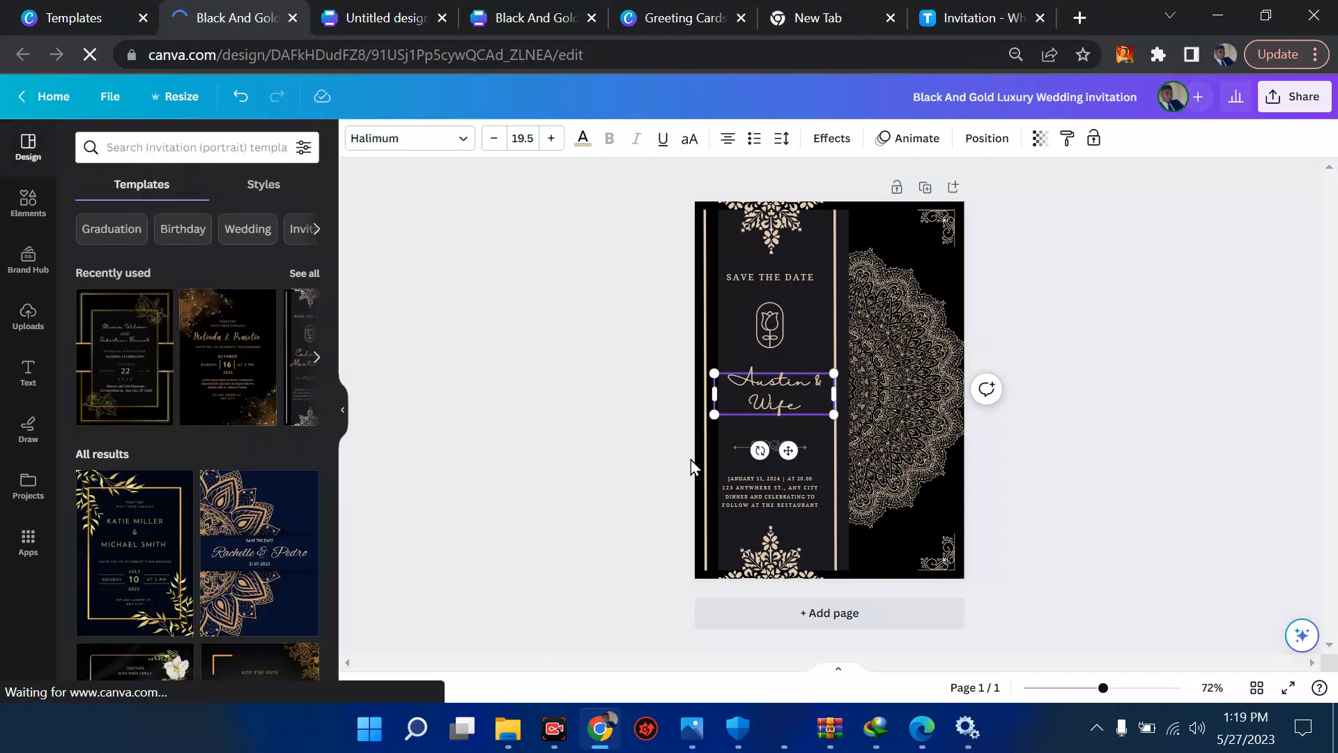
{"action": "left_click", "coordinate": [775, 481]}
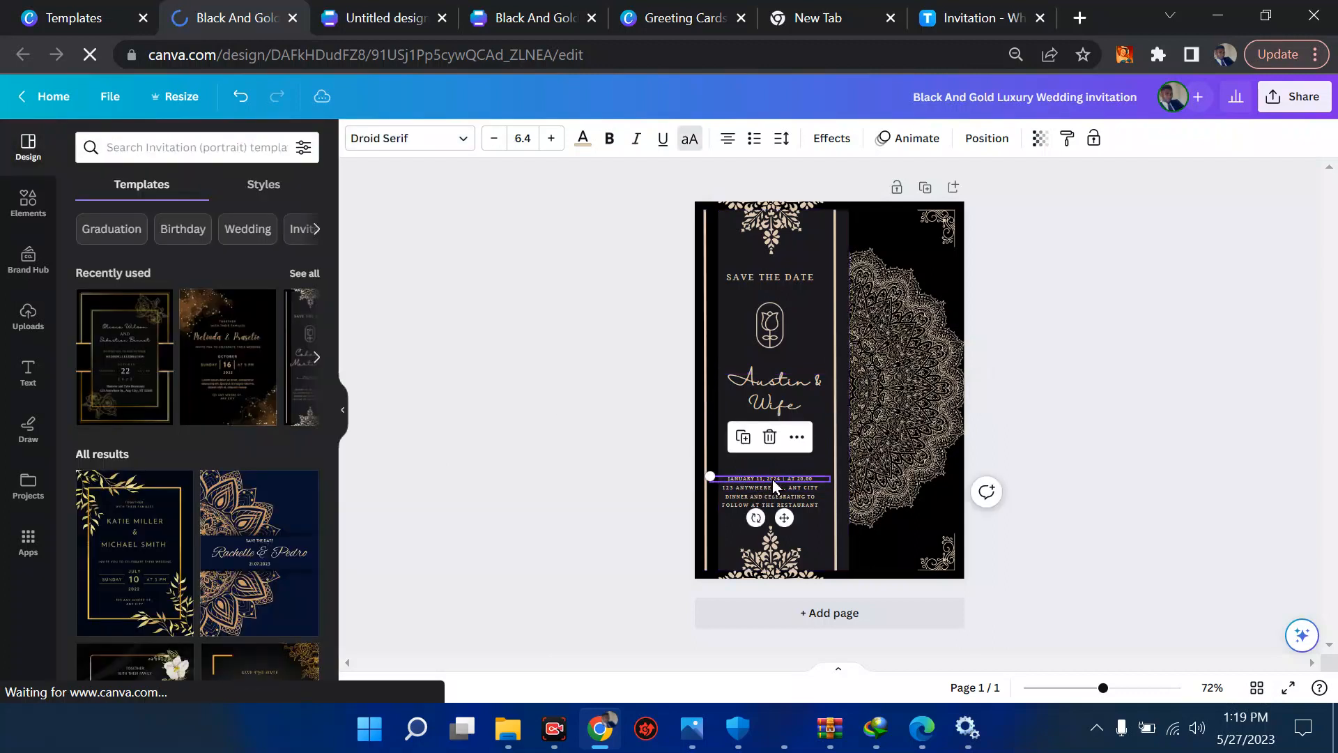
{"action": "left_click", "coordinate": [782, 491]}
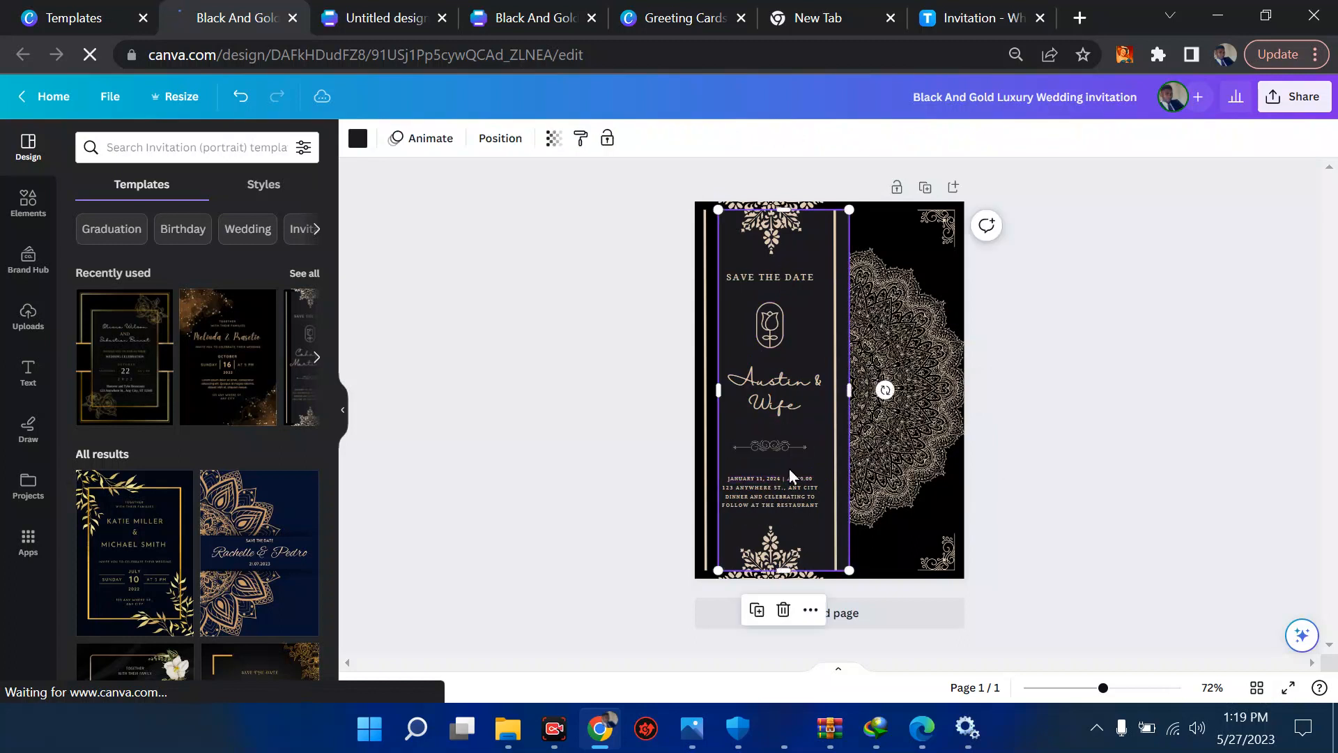
{"action": "left_click", "coordinate": [788, 493]}
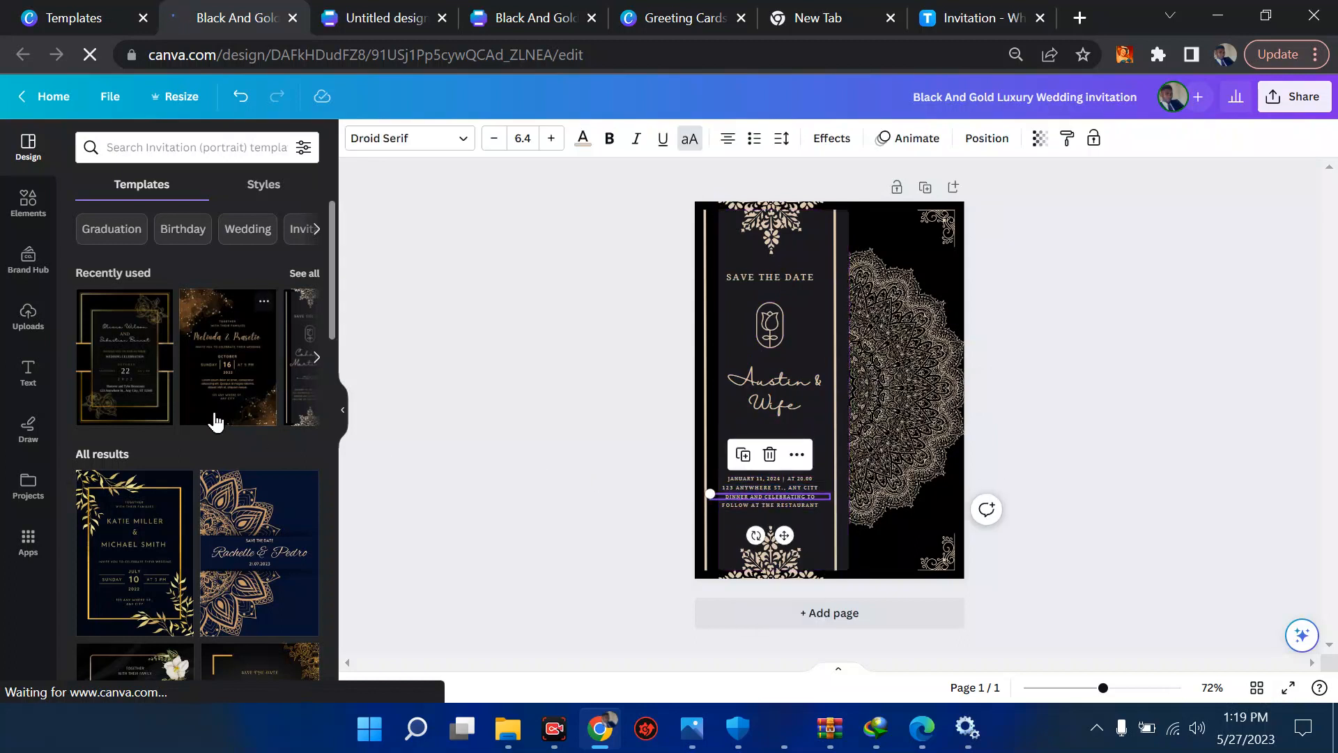
- Add a second page and apply the recently used Wedding Invitation Black Gold Alcohol Ink template to it
{"action": "scroll", "coordinate": [216, 418], "scroll_direction": "down", "scroll_amount": 1}
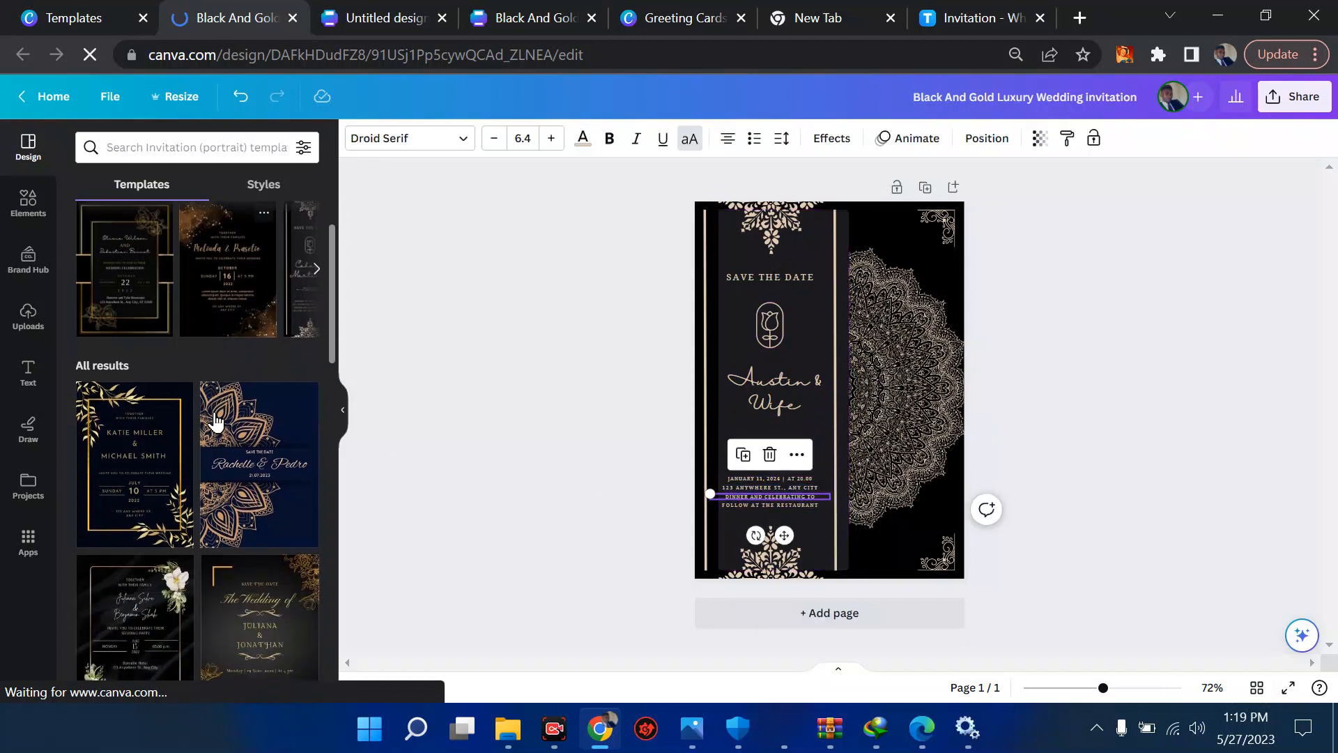
{"action": "left_click", "coordinate": [829, 614]}
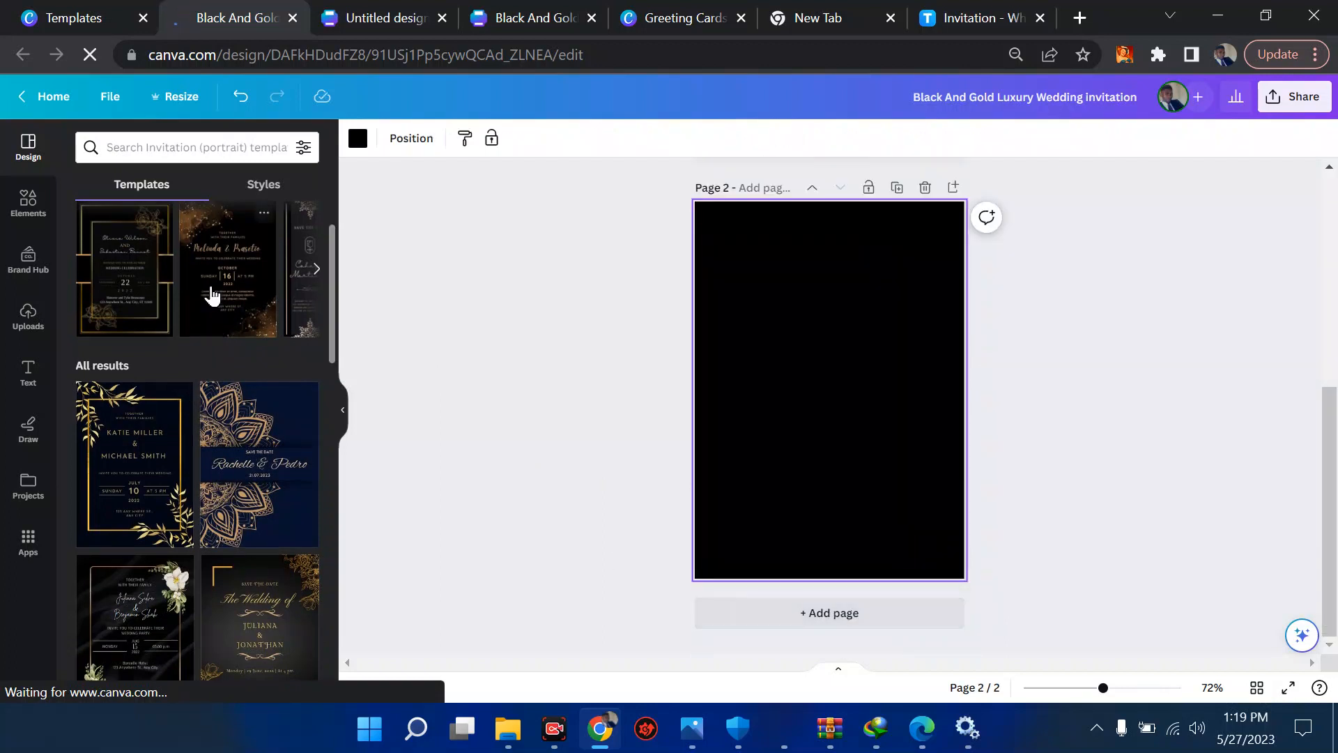
{"action": "left_click", "coordinate": [211, 294]}
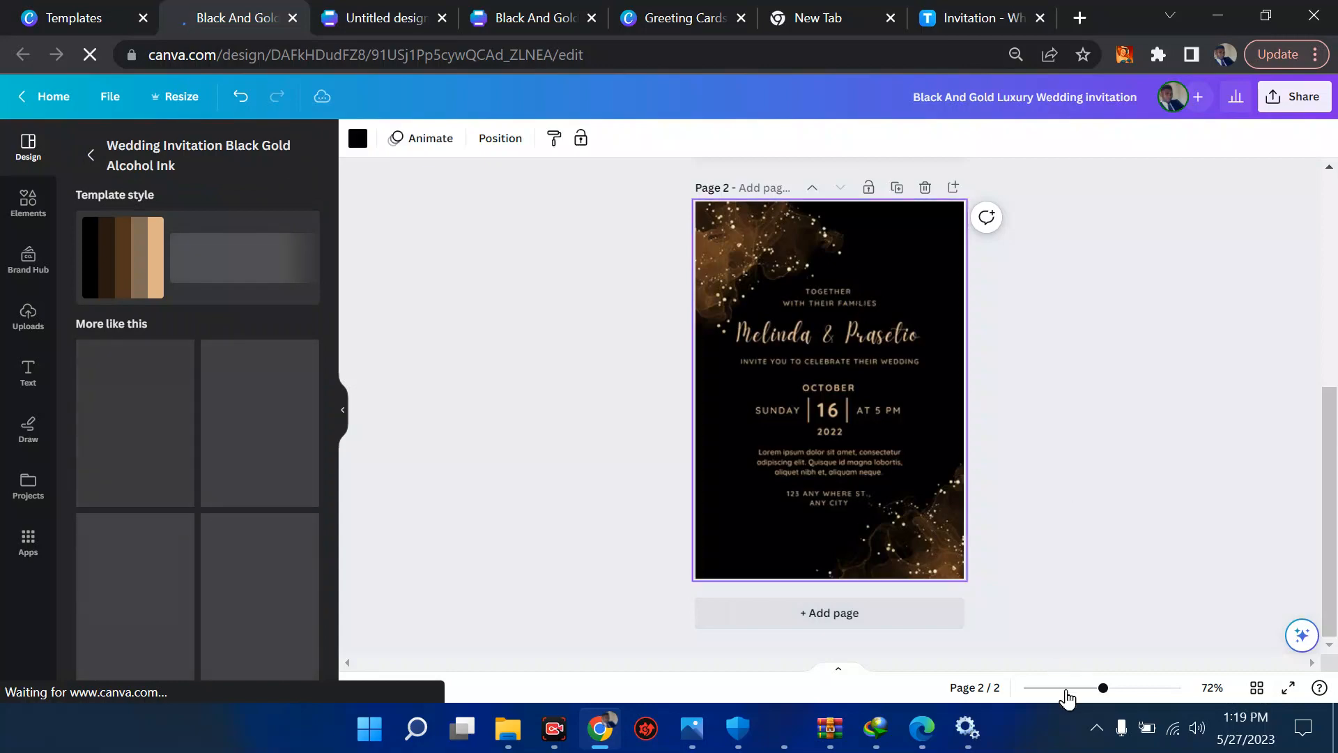
- Replace the couple's names on page 2 with the groom's first name followed by "& Wife"
{"action": "left_click_drag", "start_coordinate": [1068, 694], "coordinate": [1119, 689]}
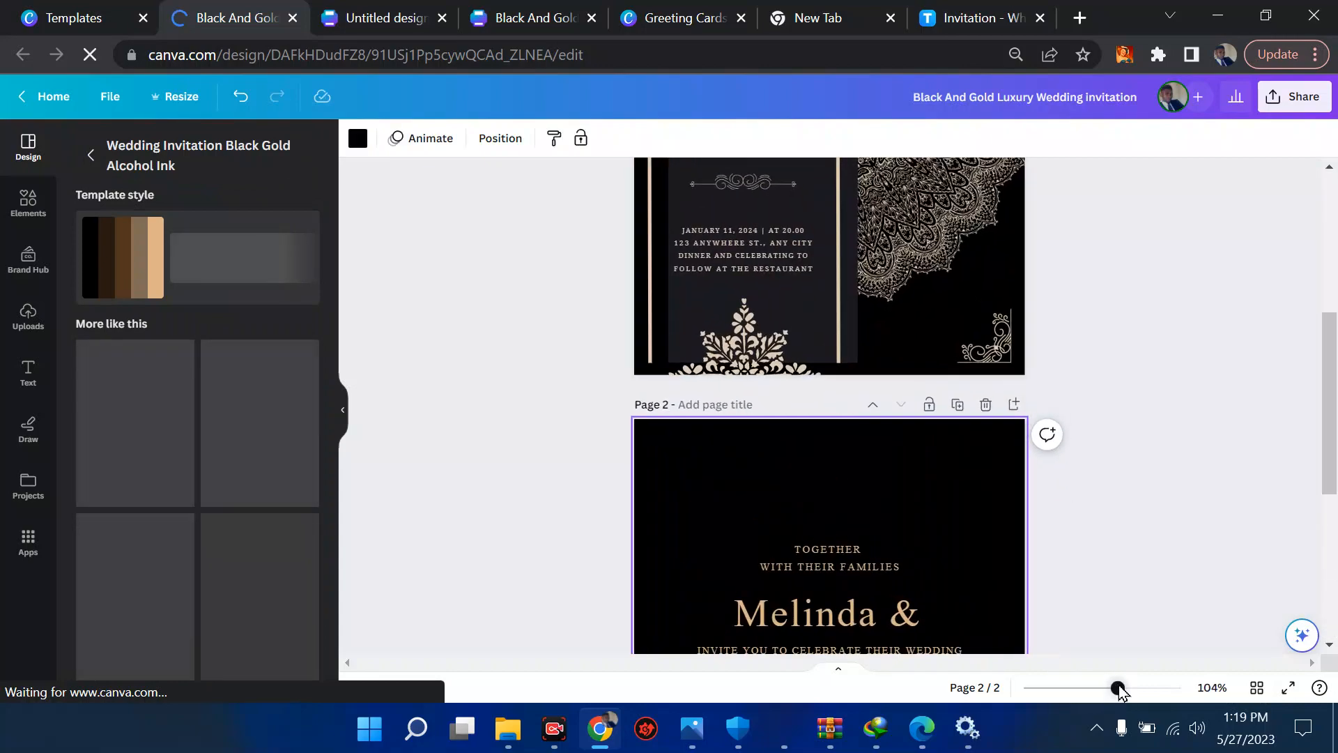
{"action": "scroll", "coordinate": [1111, 457], "scroll_direction": "down", "scroll_amount": 5}
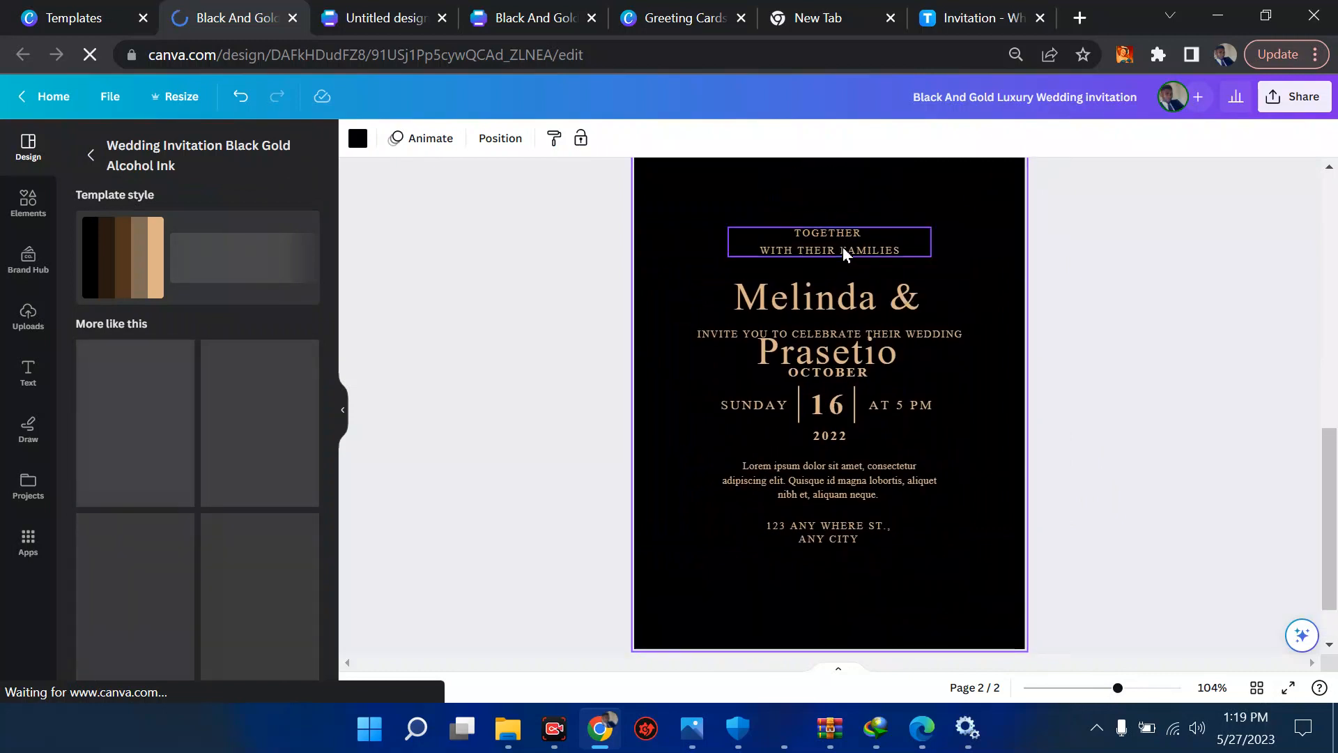
{"action": "left_click", "coordinate": [852, 298]}
{"action": "double_click", "coordinate": [852, 296]}
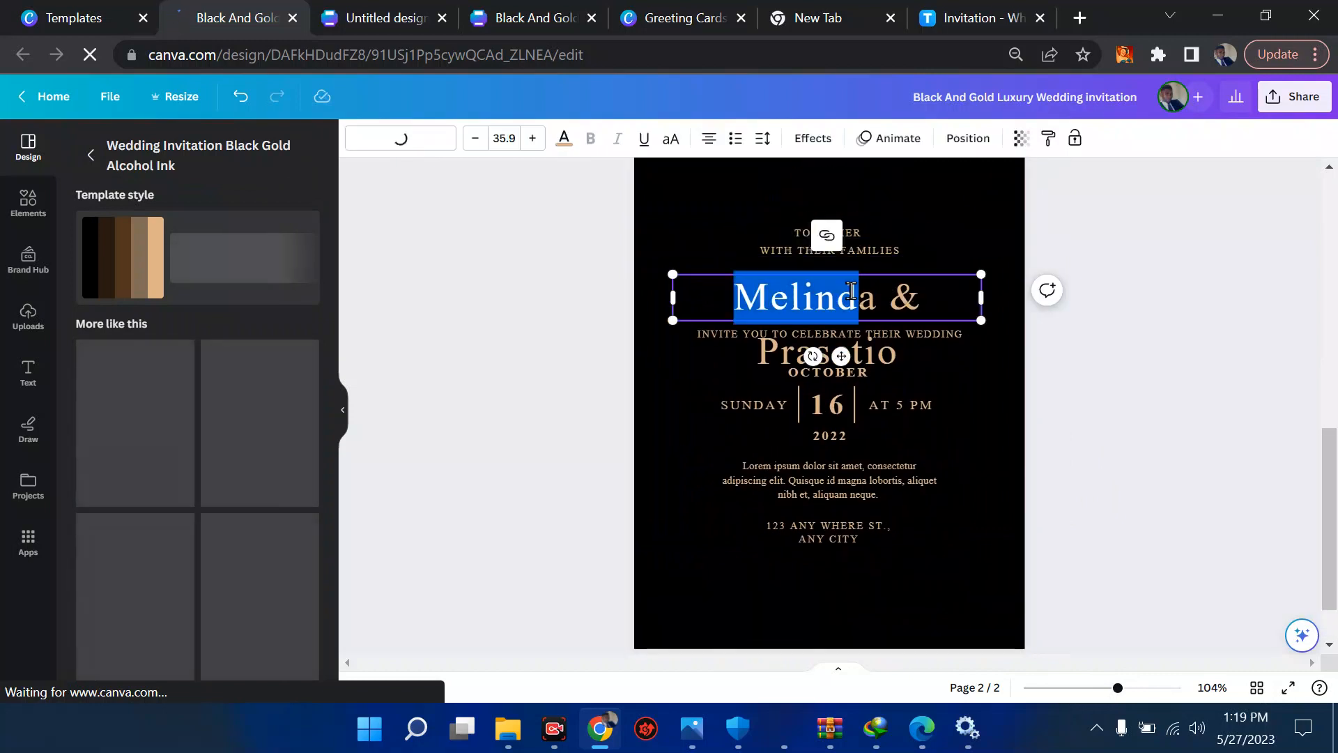
{"action": "key", "text": "ctrl+a"}
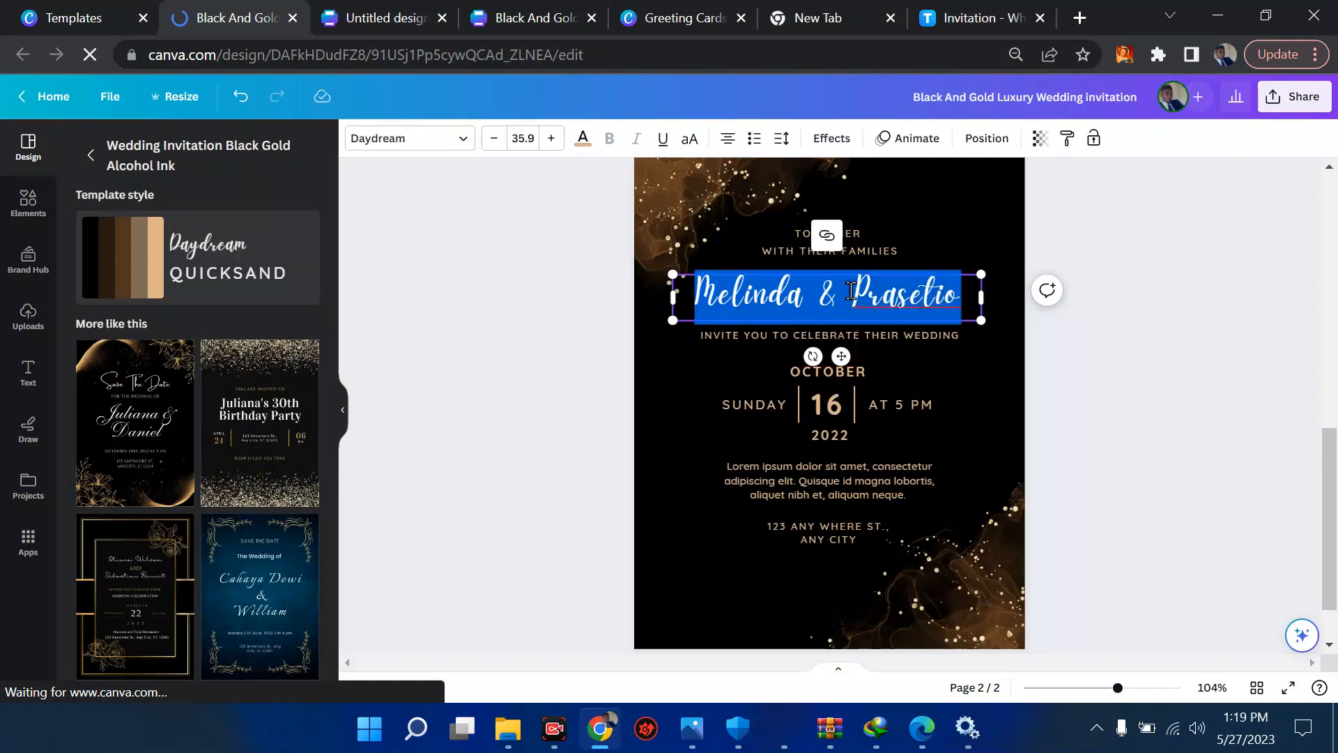
{"action": "type", "text": "a"}
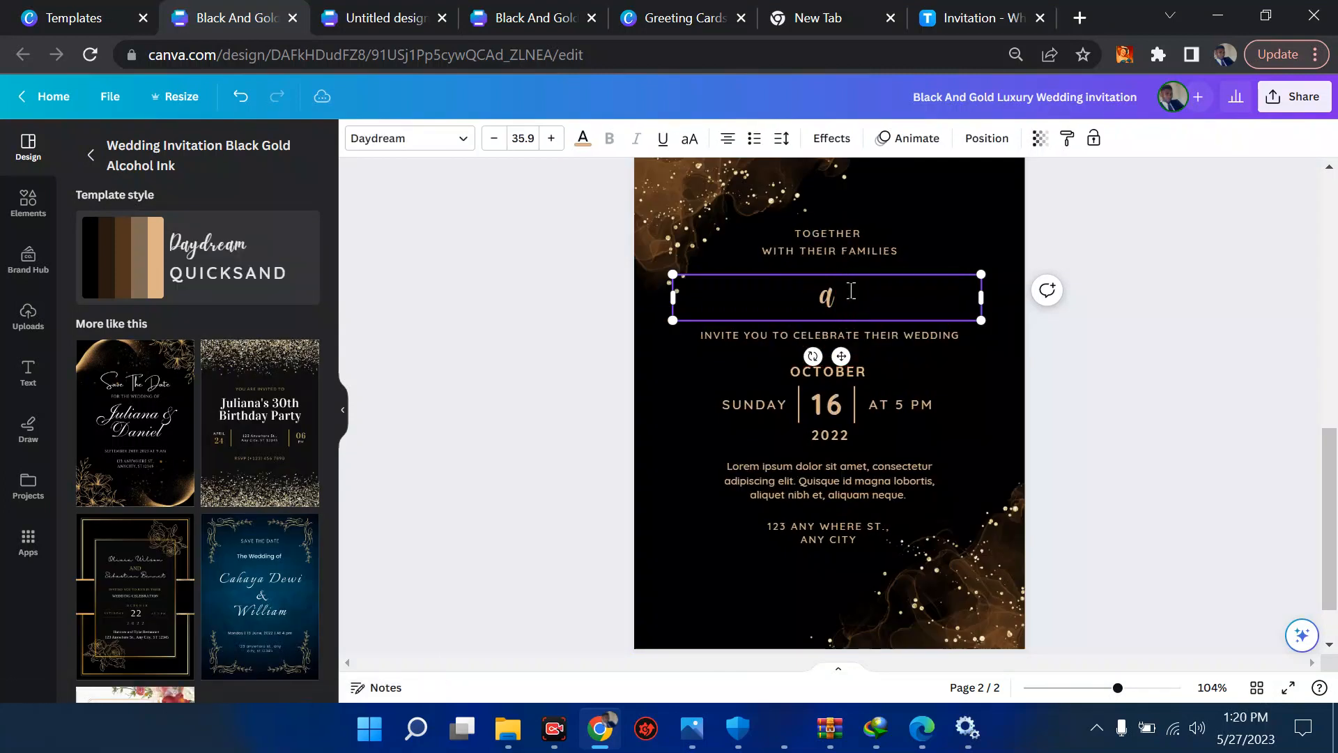
{"action": "key", "text": "BackSpace"}
{"action": "type", "text": "Austin "}
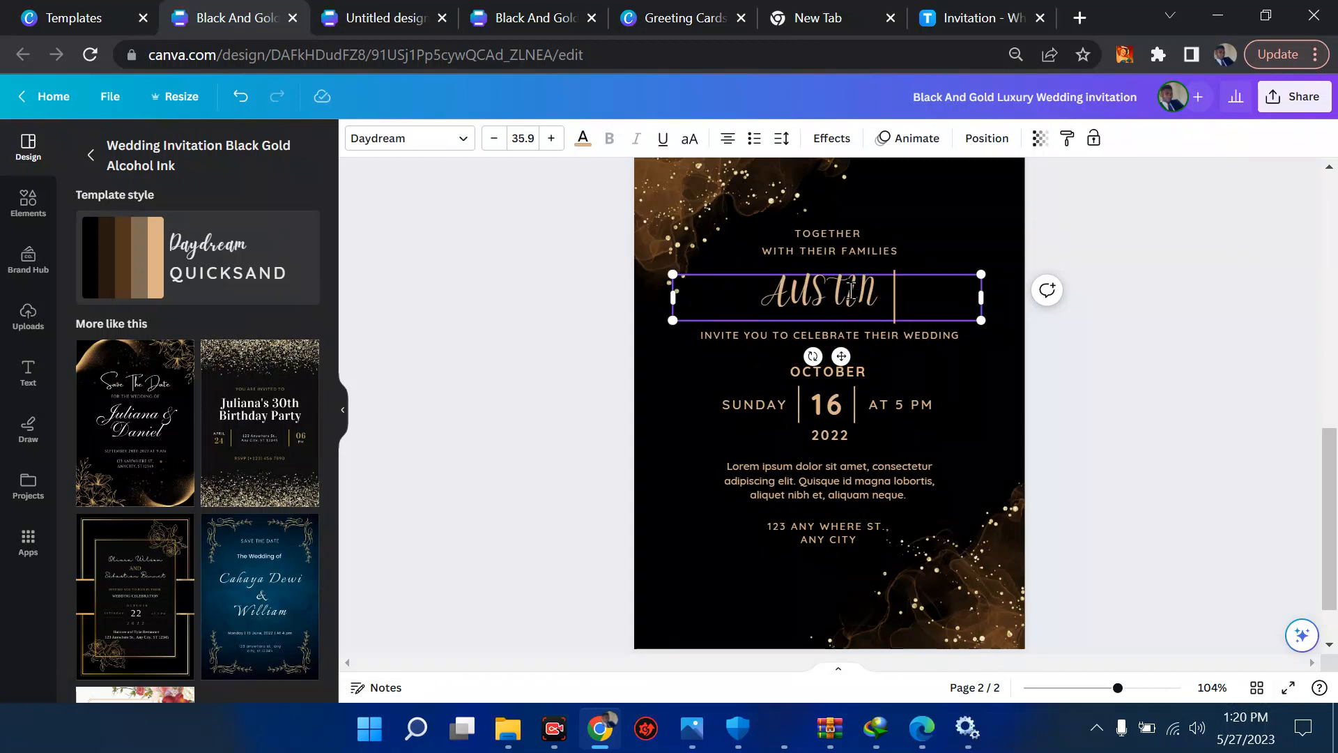
{"action": "type", "text": "& Wife"}
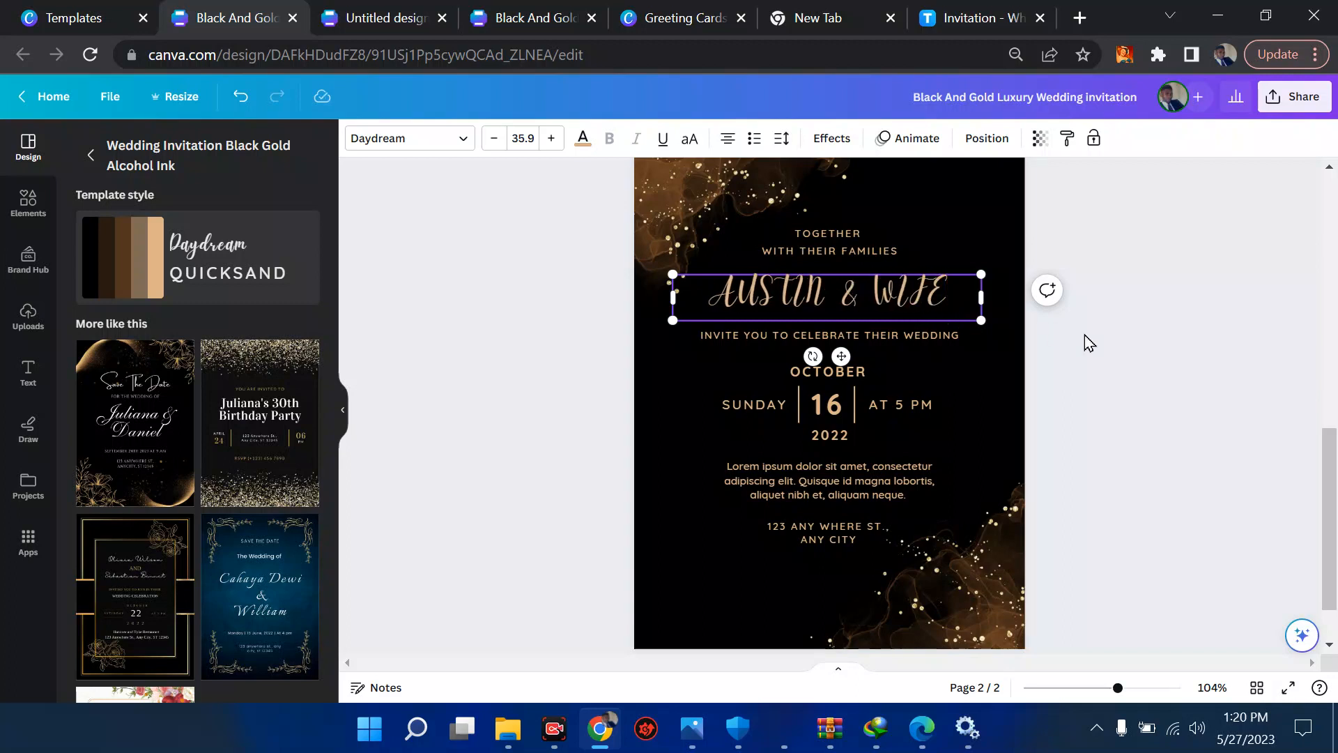
- Open the placeholder paragraph below the date on page 2 for editing
{"action": "left_click", "coordinate": [837, 376]}
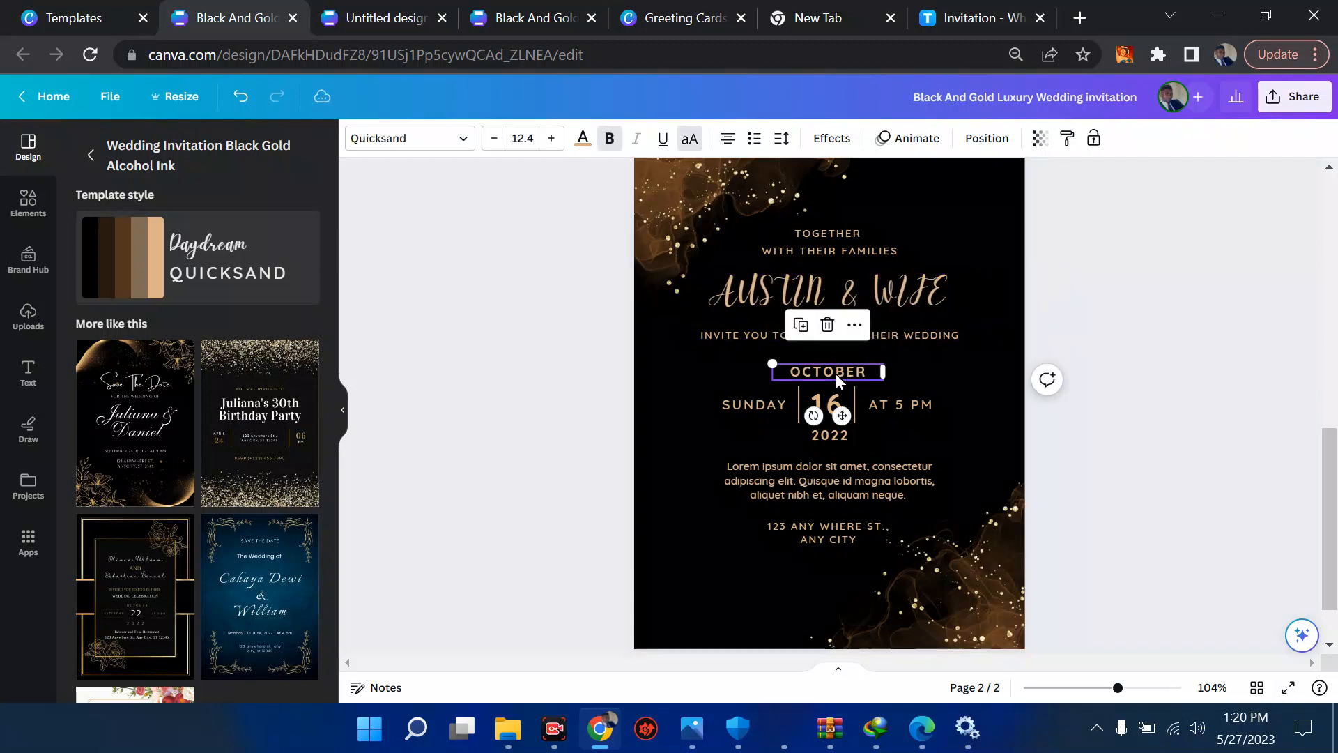
{"action": "left_click", "coordinate": [783, 465]}
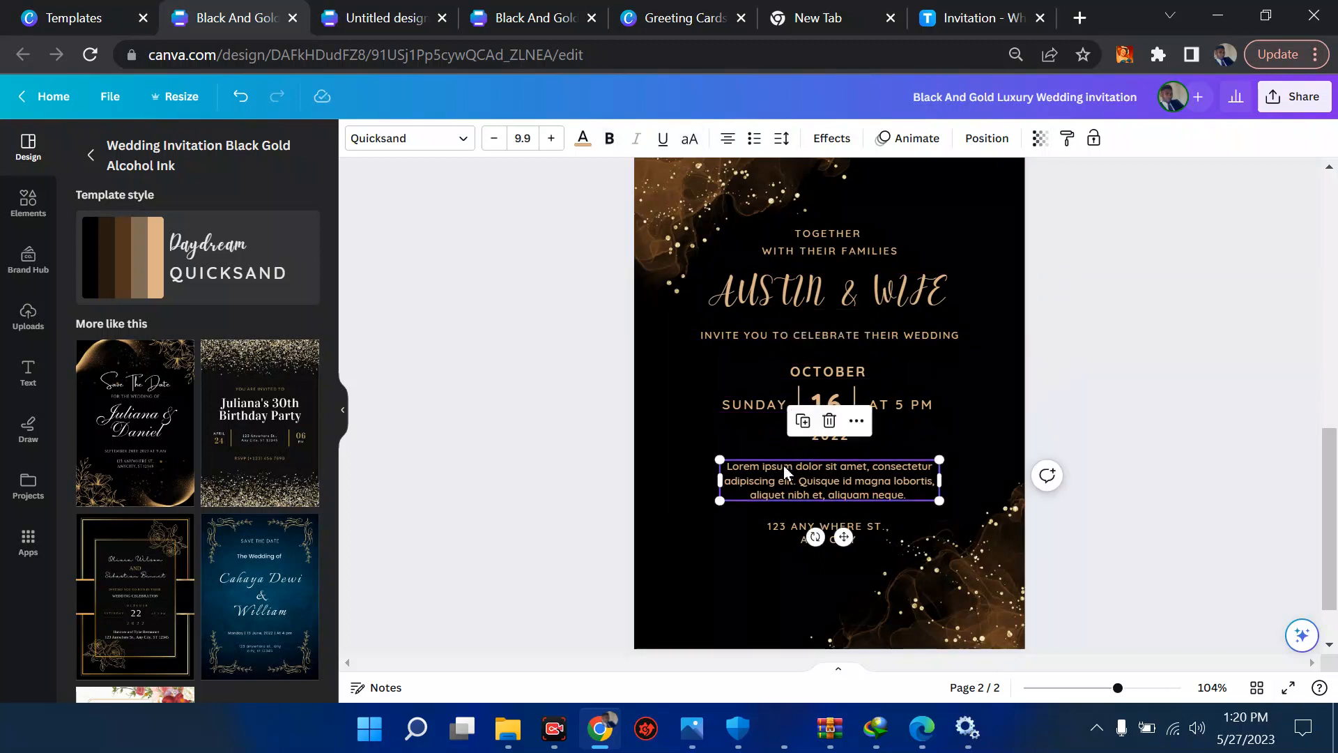
{"action": "double_click", "coordinate": [784, 466]}
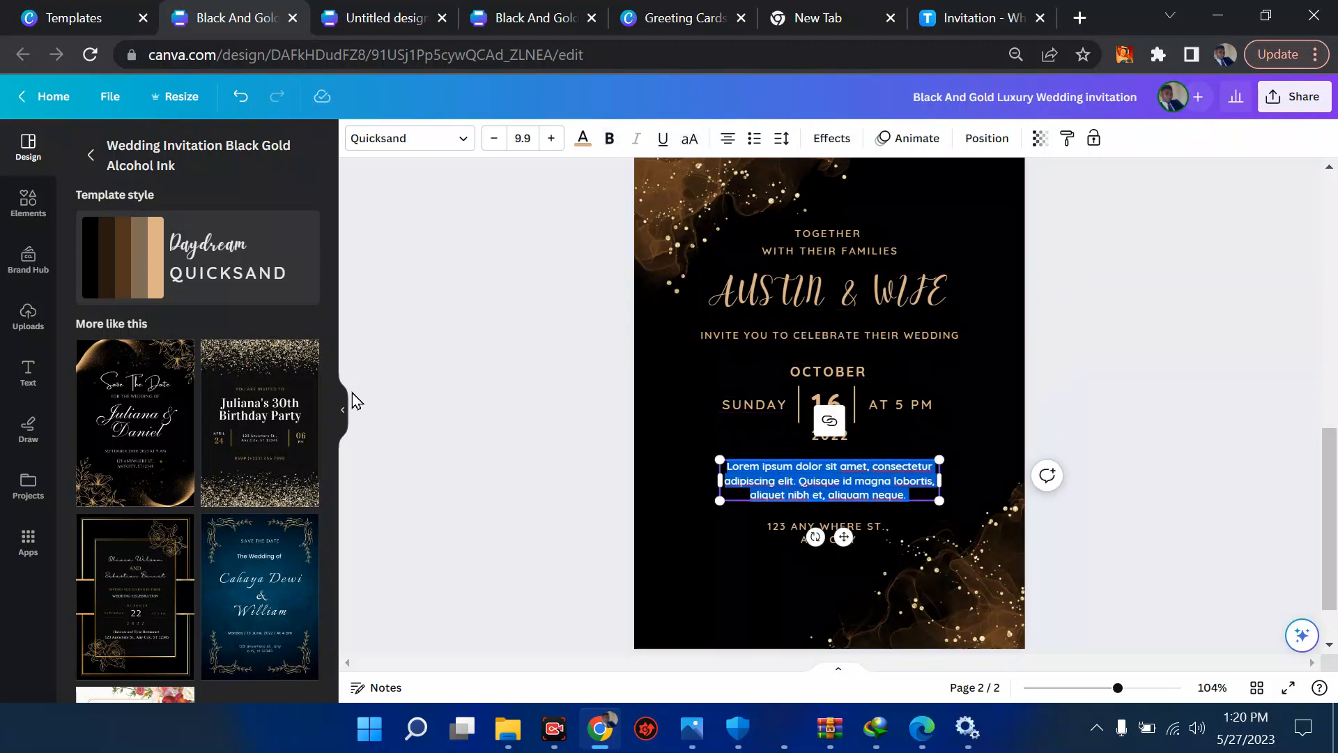
- Add the first location pin graphic from an elements search for "LOCATION", shrunk and placed beside "SUNDAY" on page 2
{"action": "left_click", "coordinate": [32, 218]}
{"action": "left_click", "coordinate": [159, 155]}
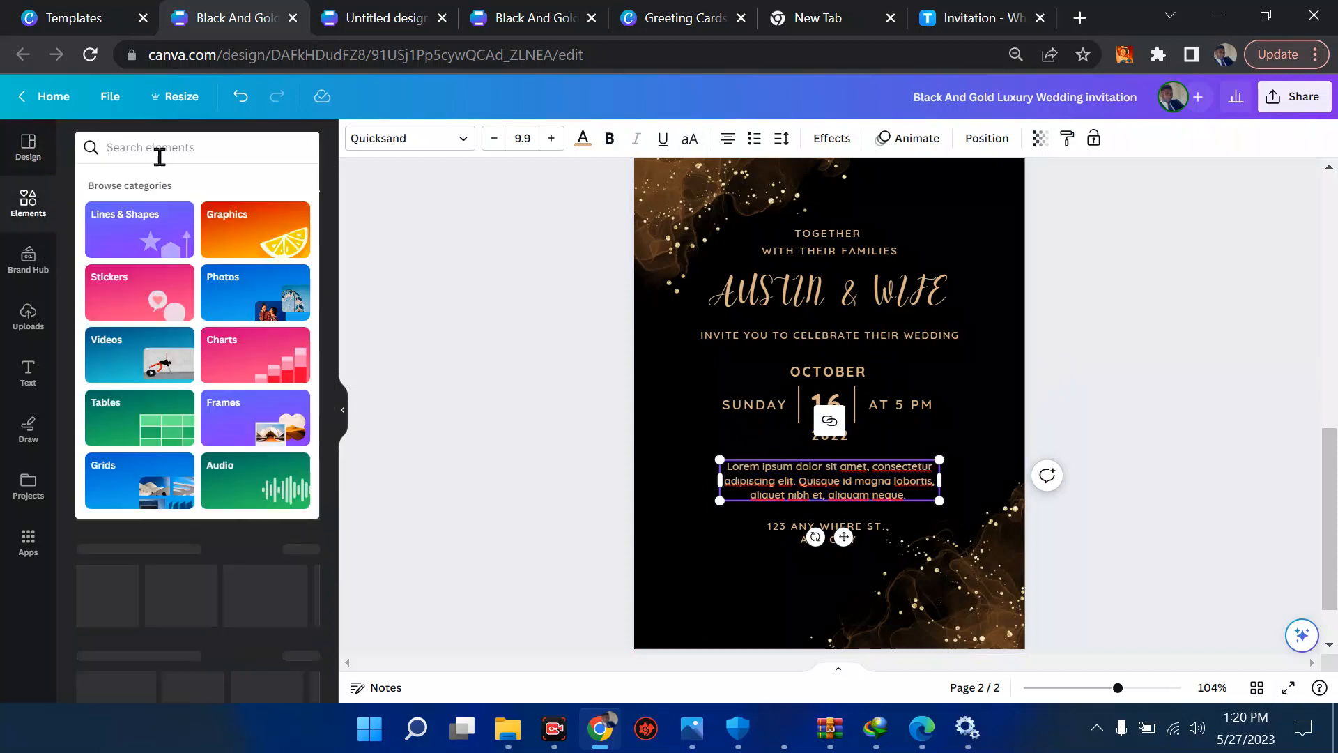
{"action": "type", "text": "LOCATI"}
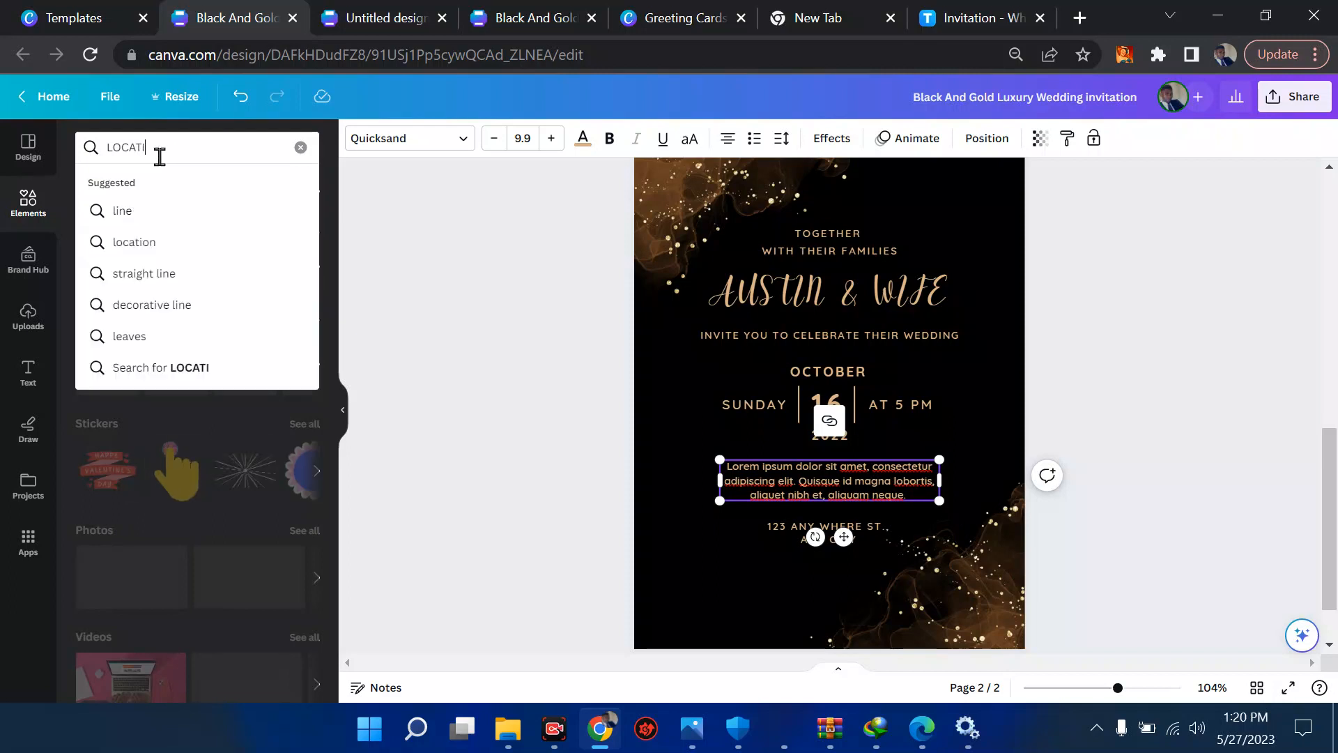
{"action": "type", "text": "ON"}
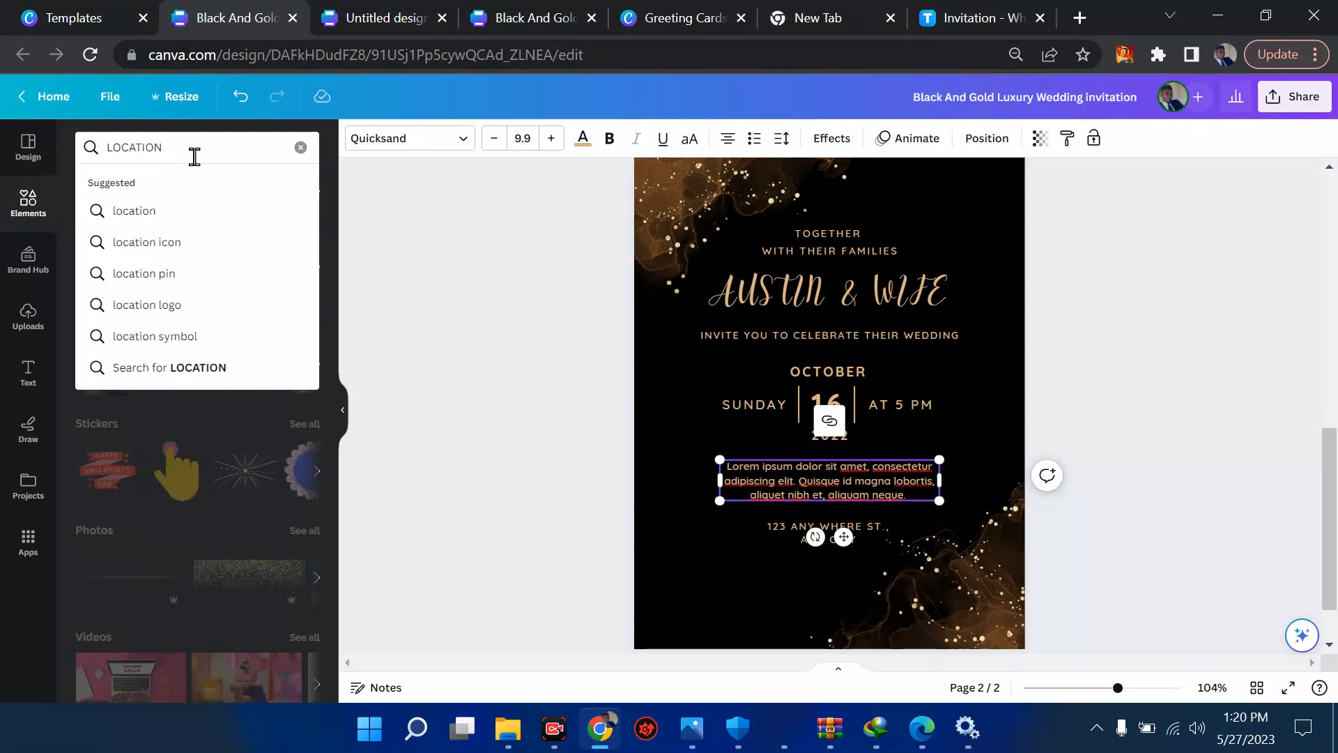
{"action": "key", "text": "Return"}
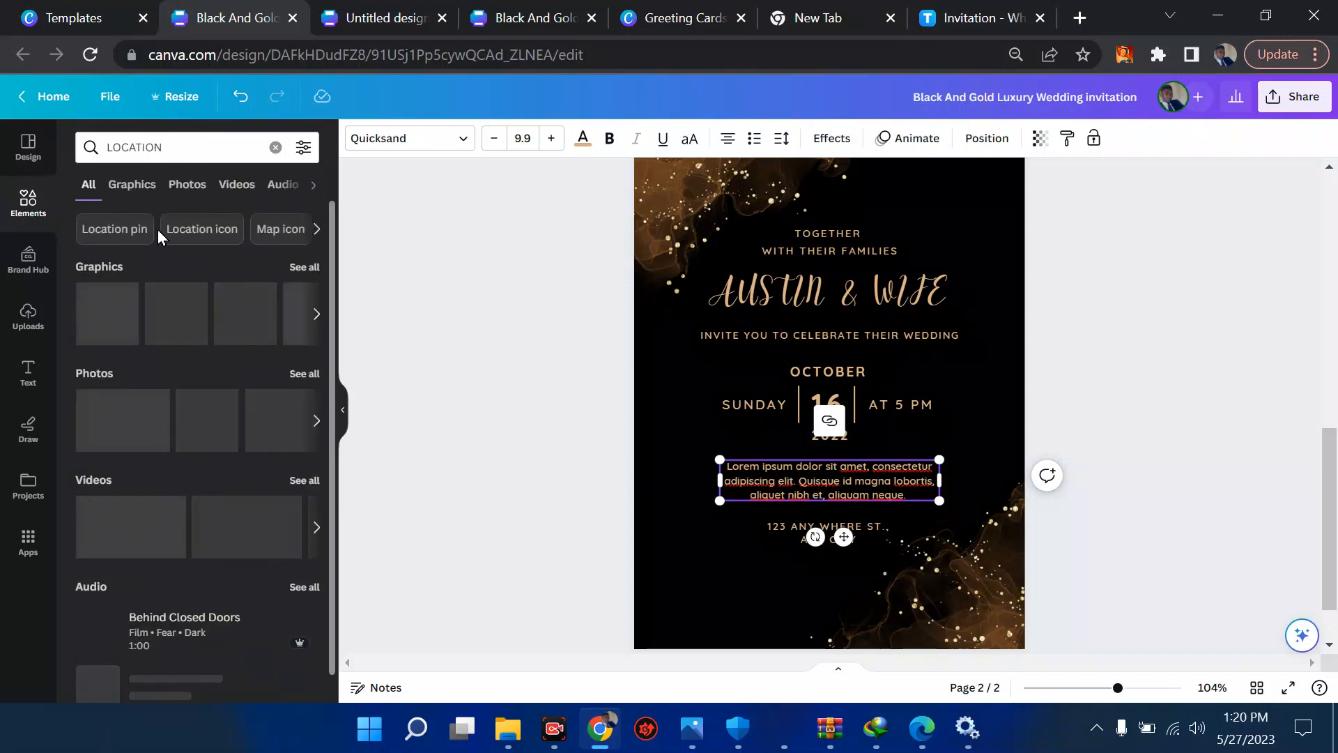
{"action": "left_click", "coordinate": [113, 308]}
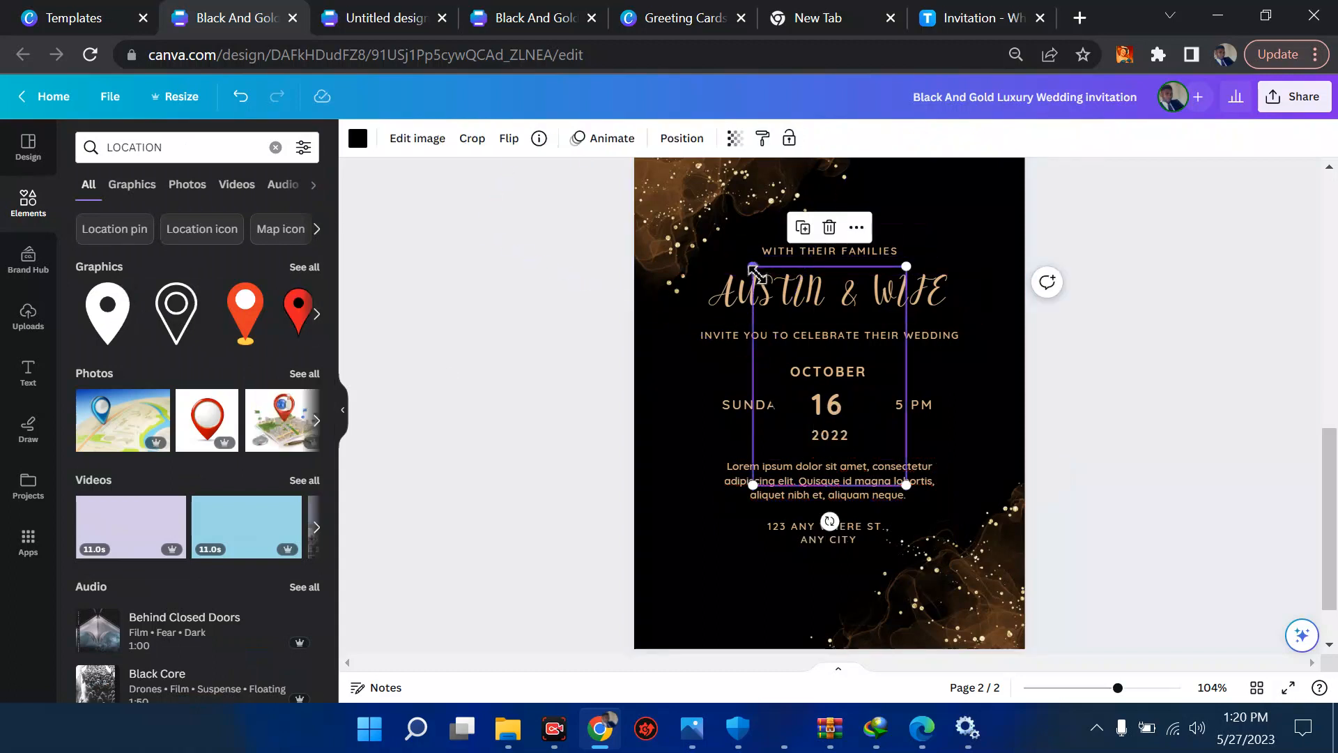
{"action": "left_click_drag", "start_coordinate": [753, 268], "coordinate": [685, 398]}
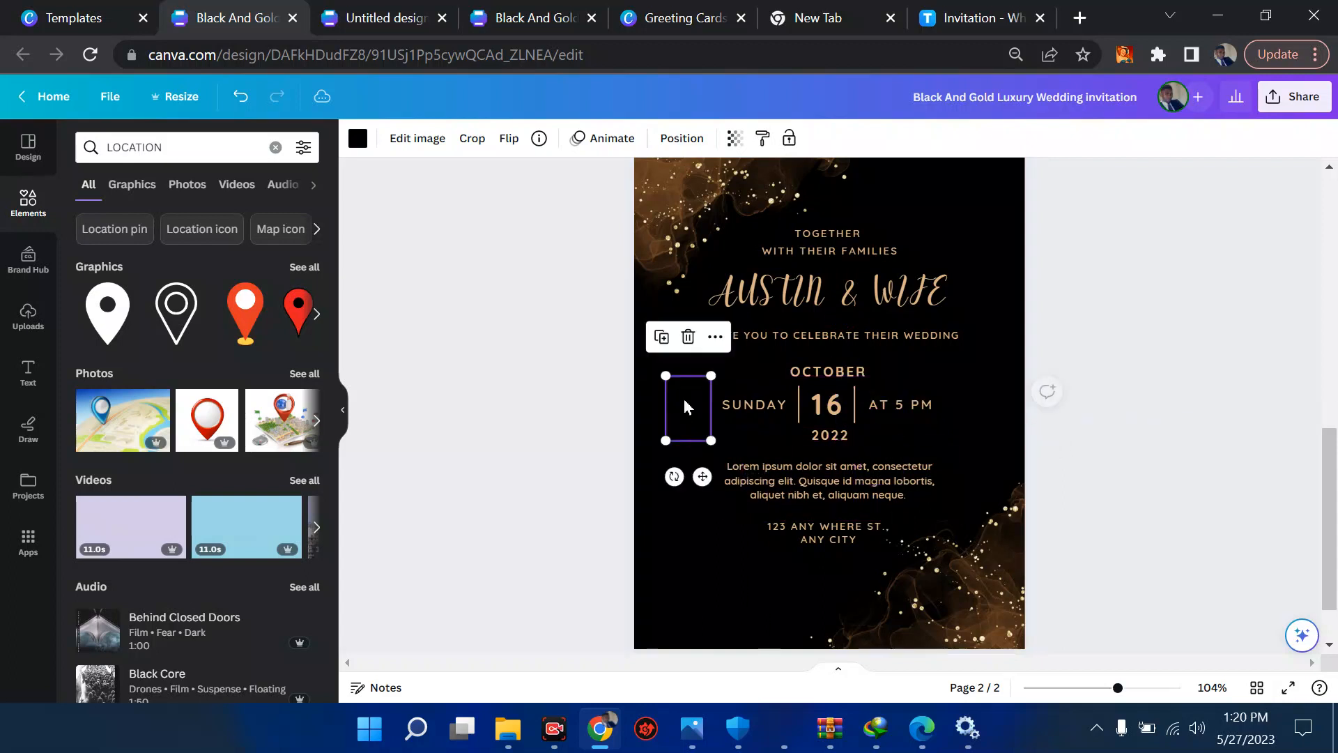
- Recolor the location pin white (#FFFFFF), then shrink it and place it beside the placeholder paragraph
{"action": "left_click", "coordinate": [359, 145]}
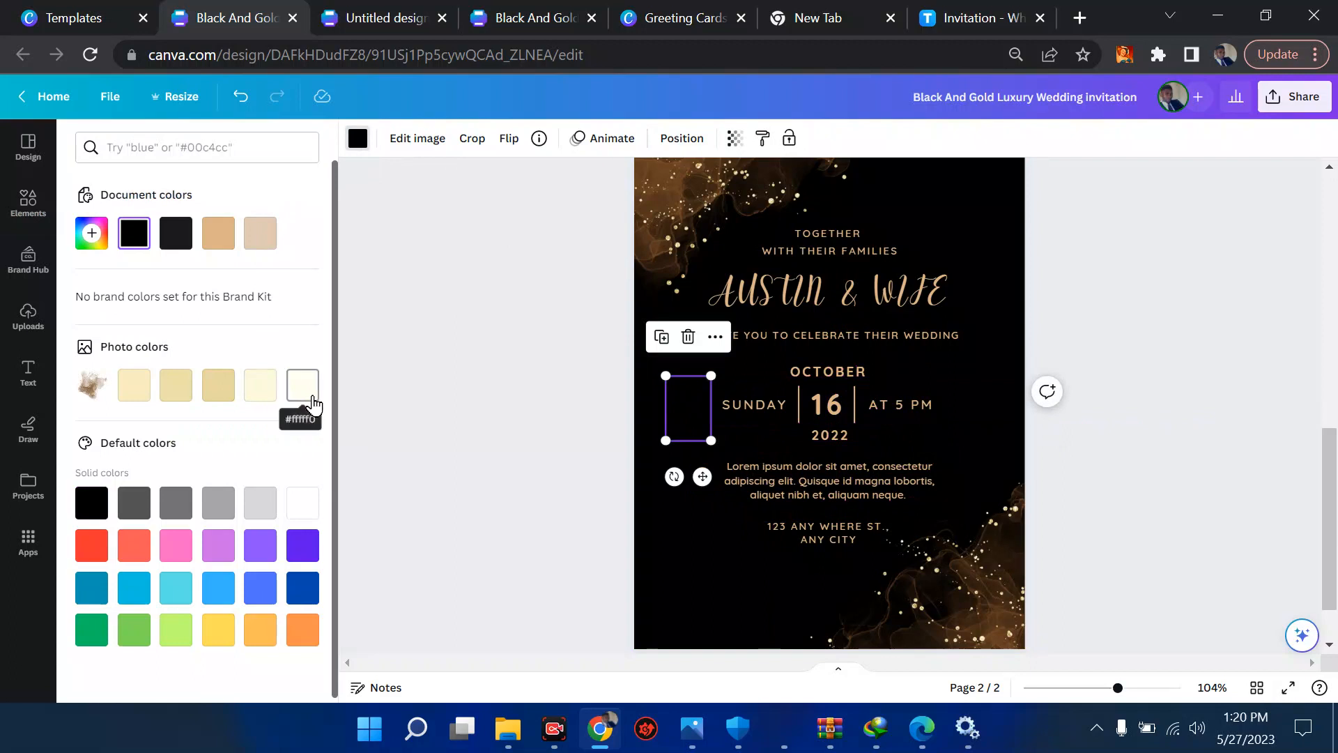
{"action": "left_click", "coordinate": [89, 235]}
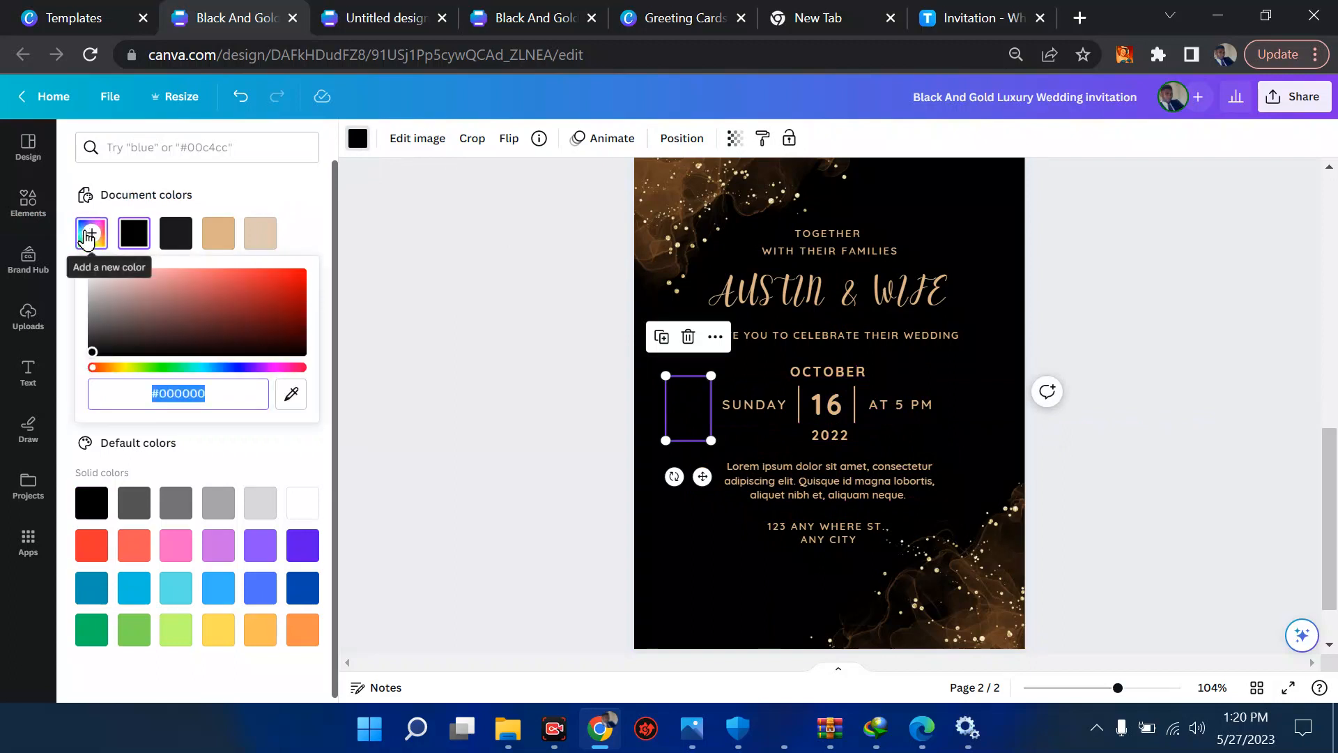
{"action": "left_click_drag", "start_coordinate": [100, 283], "coordinate": [75, 260]}
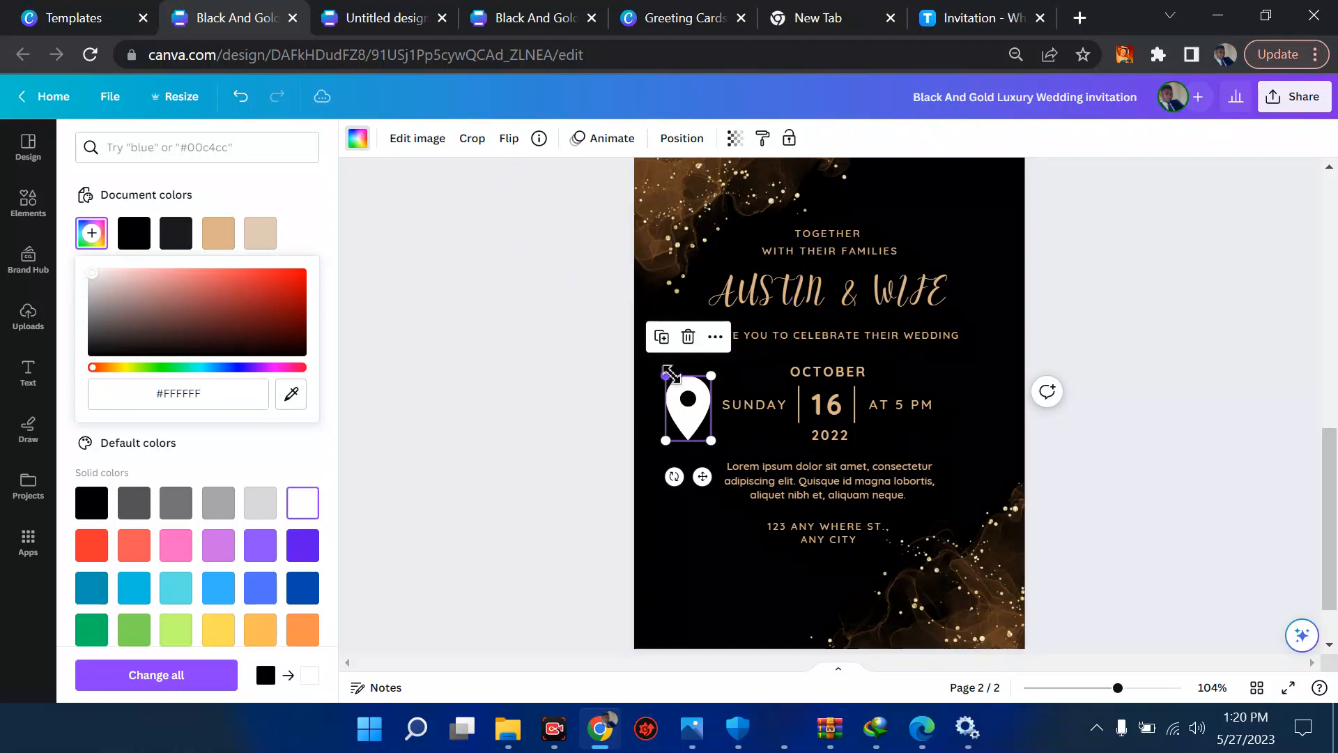
{"action": "left_click_drag", "start_coordinate": [666, 376], "coordinate": [714, 478]}
{"action": "left_click", "coordinate": [755, 467]}
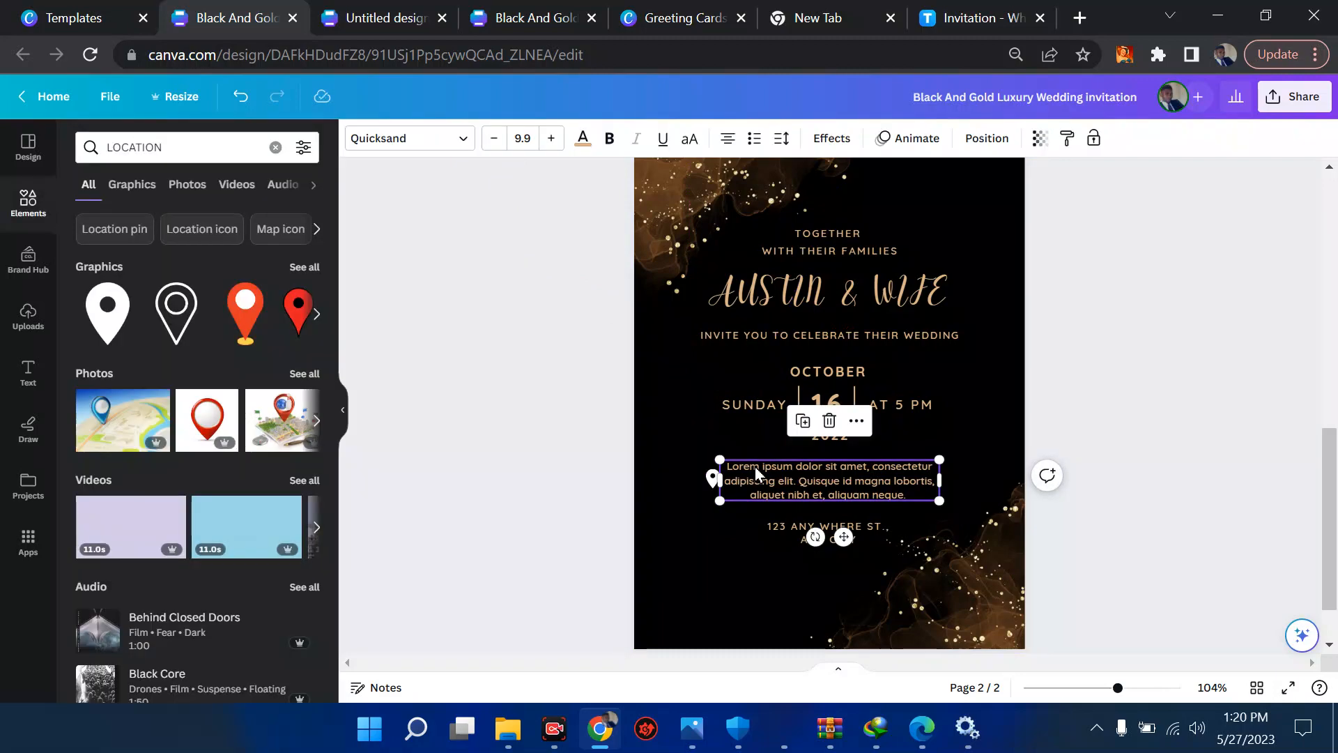
- Switch to the empty Chrome tab and search Google Images for "SAMPLE OF A WEDDING INVITATION CAD"
{"action": "left_click", "coordinate": [693, 59]}
{"action": "type", "text": "SAMP"}
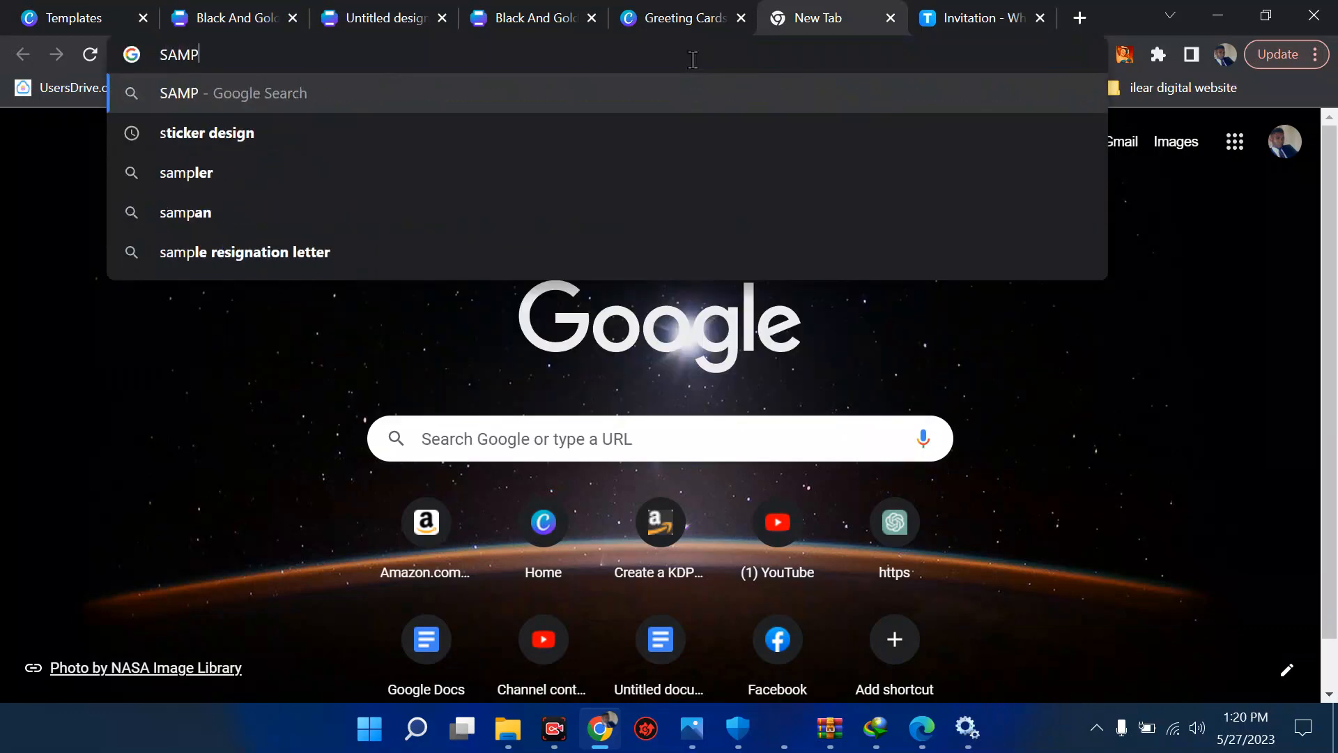
{"action": "type", "text": "LE OF A WEDD"}
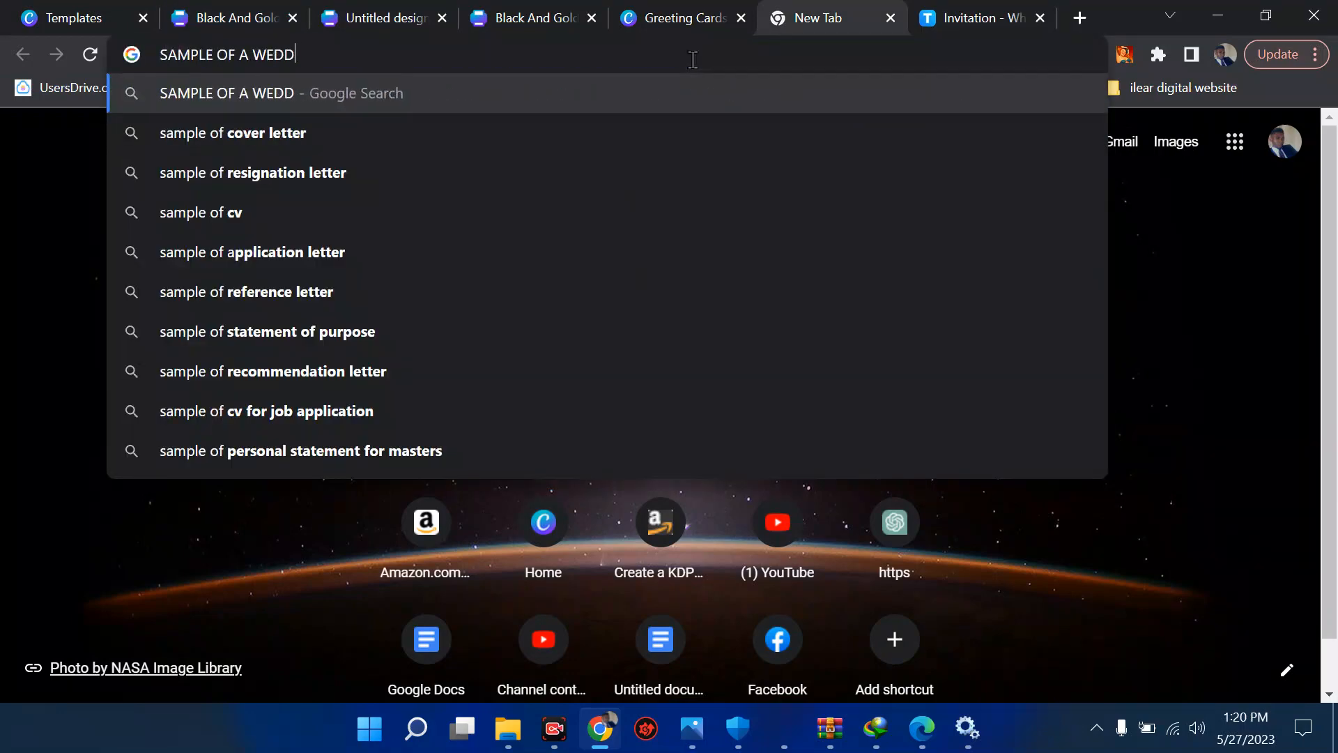
{"action": "type", "text": "ING INVI"}
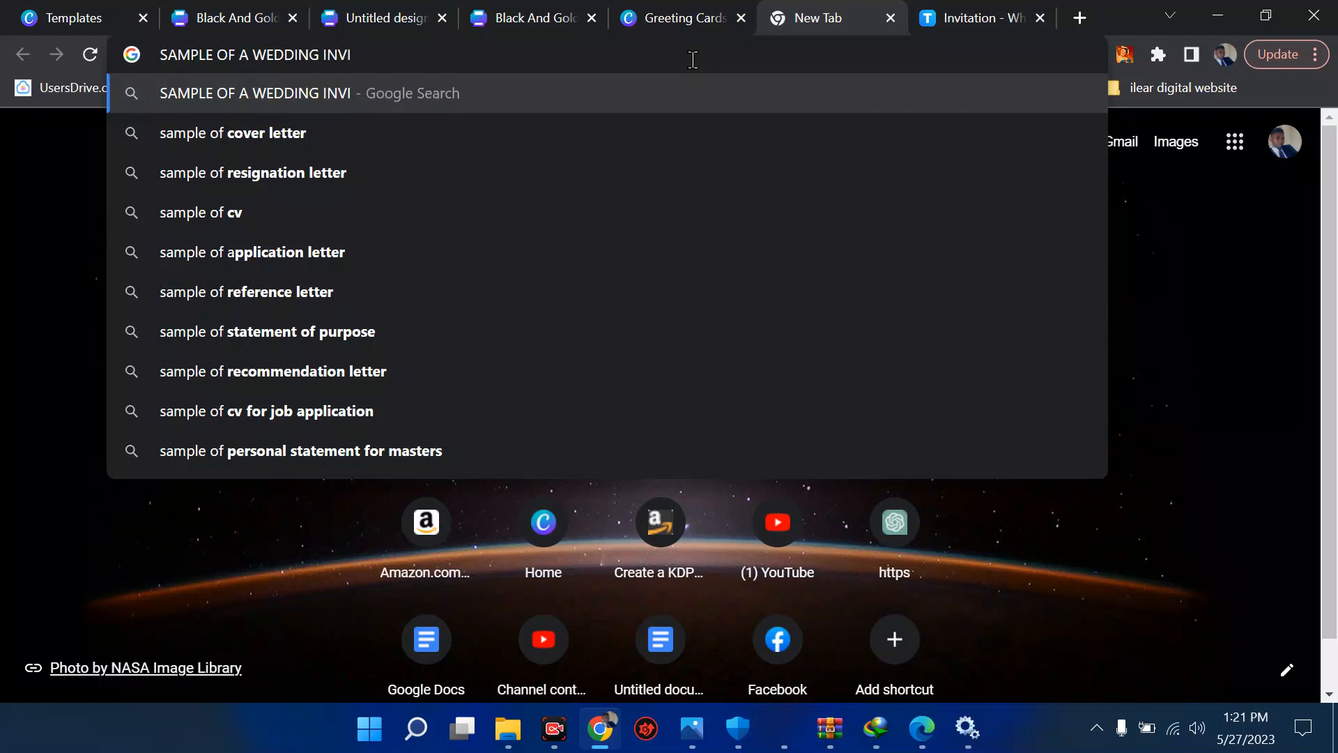
{"action": "type", "text": "TATION CR"}
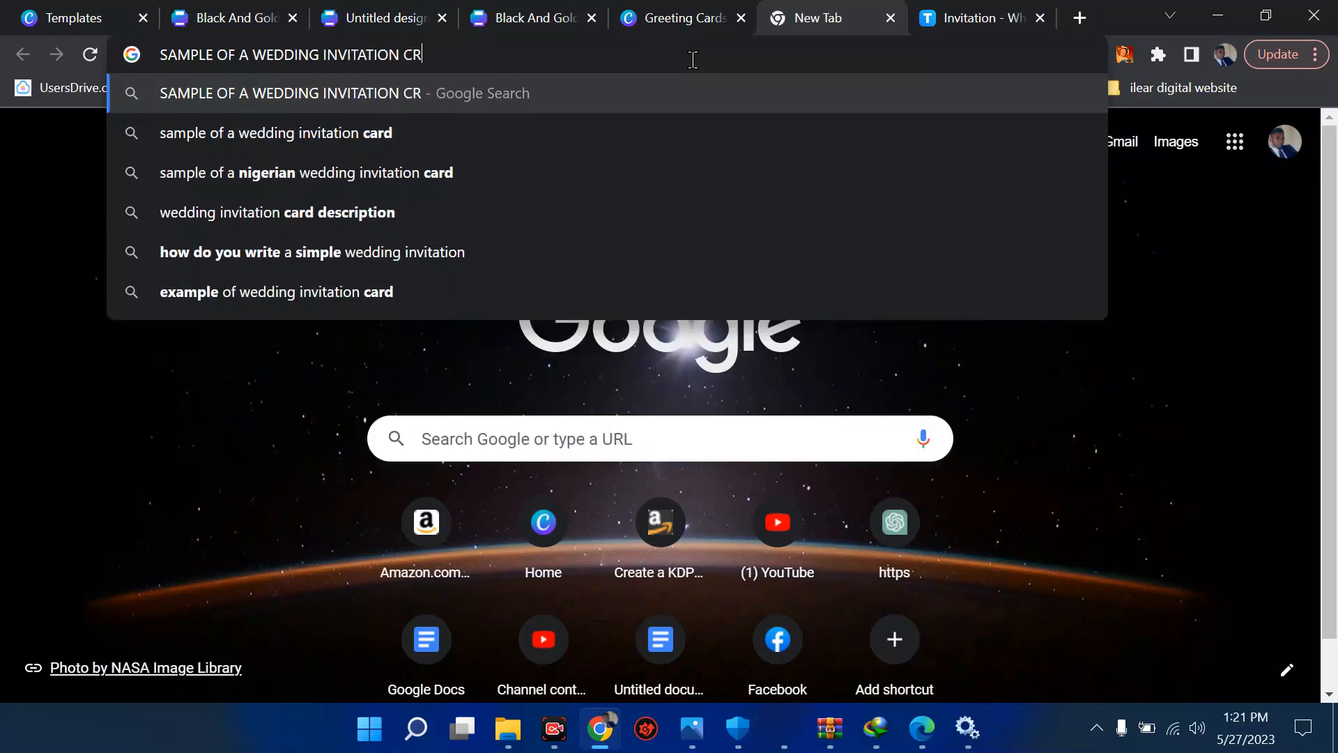
{"action": "type", "text": "AR"}
{"action": "key", "text": "BackSpace"}
{"action": "key", "text": "BackSpace"}
{"action": "key", "text": "BackSpace"}
{"action": "type", "text": "AD"}
{"action": "key", "text": "Return"}
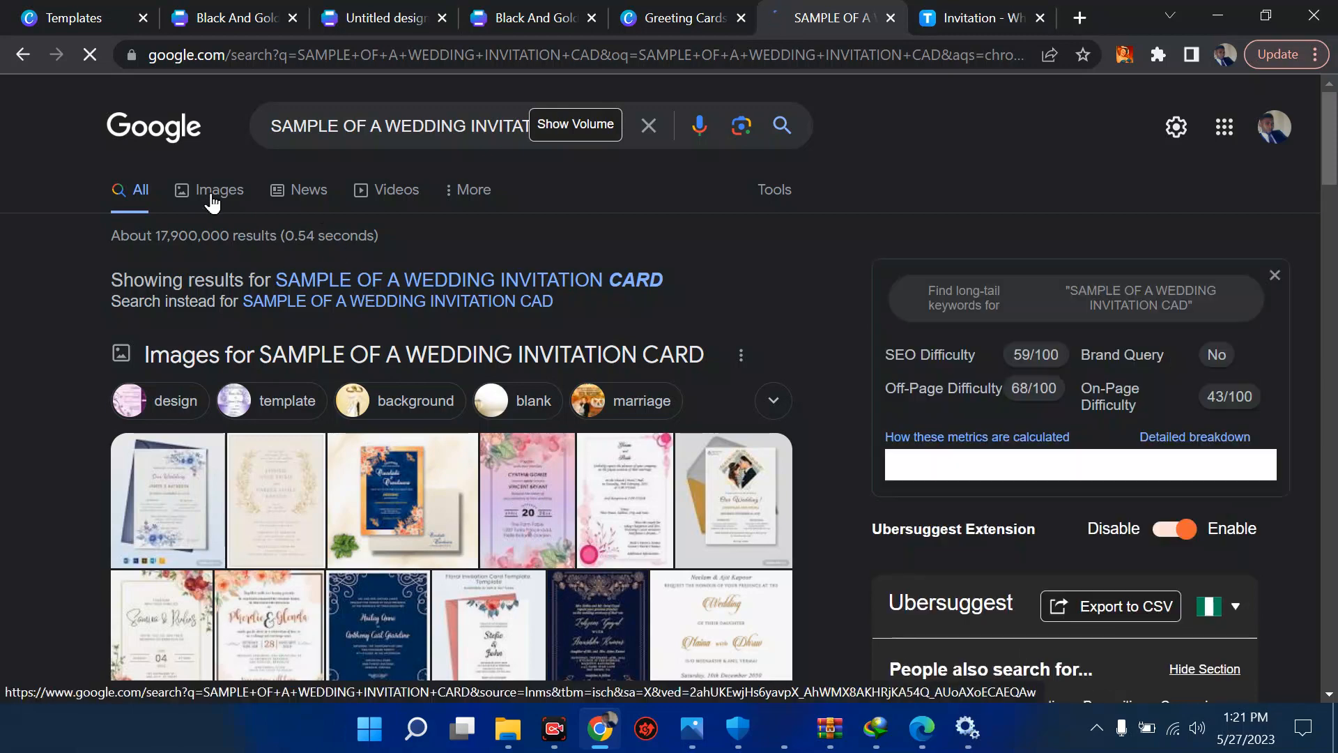
{"action": "left_click", "coordinate": [211, 194]}
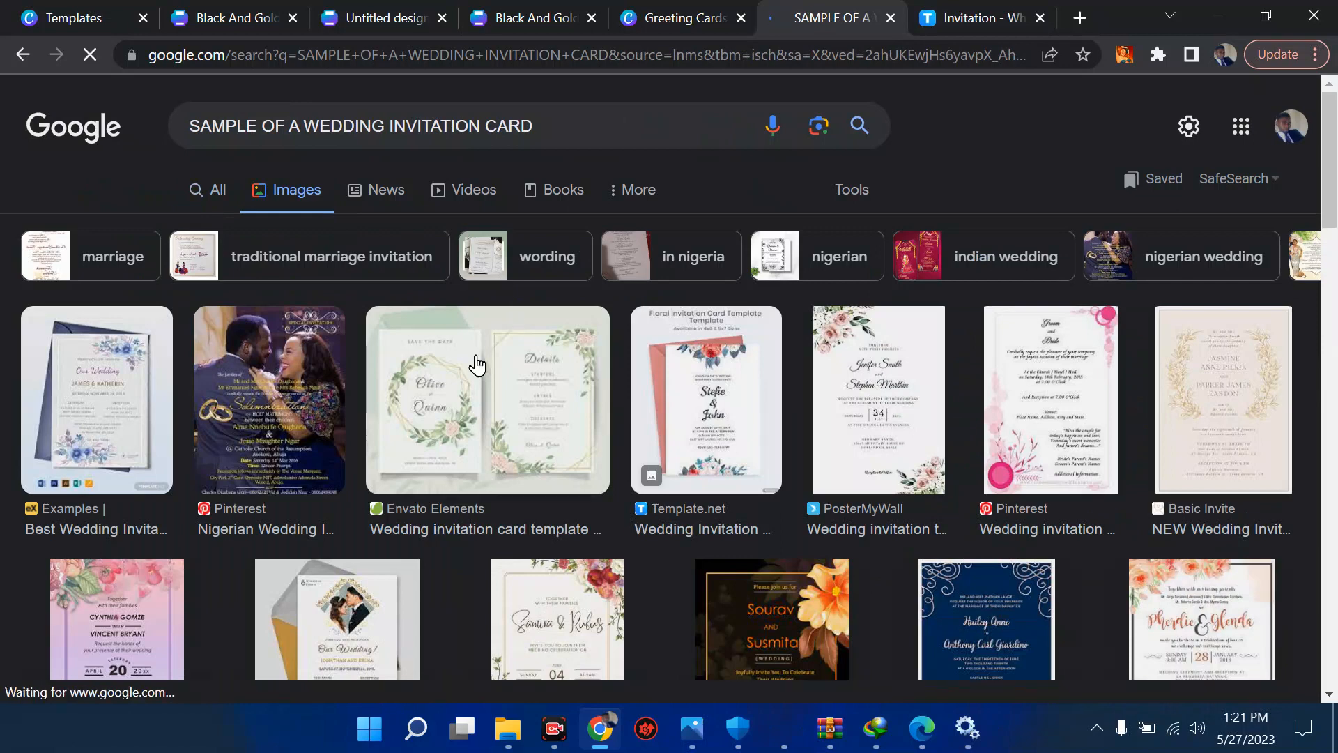
- Open the Examples article on best wedding invitation cards from the image results and examine its Artsy Wedding Invitation Card
{"action": "left_click", "coordinate": [94, 410]}
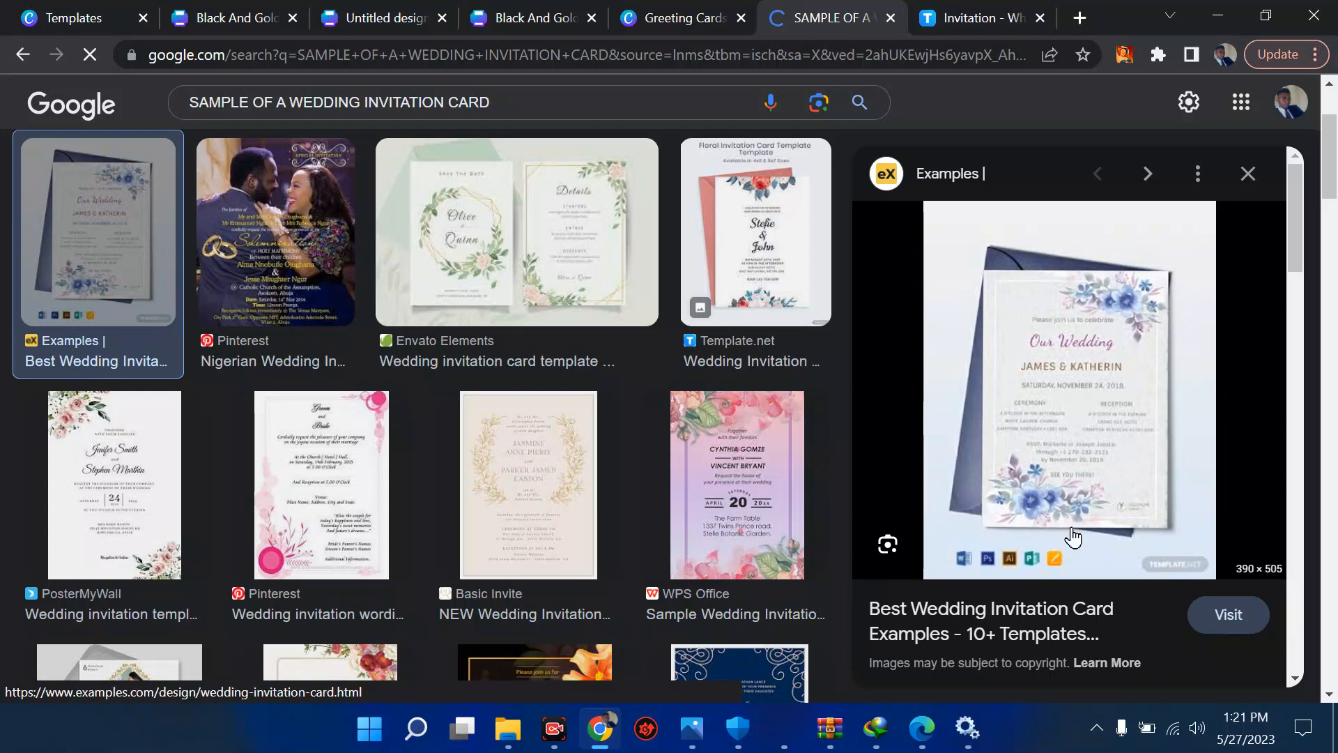
{"action": "left_click", "coordinate": [1119, 488]}
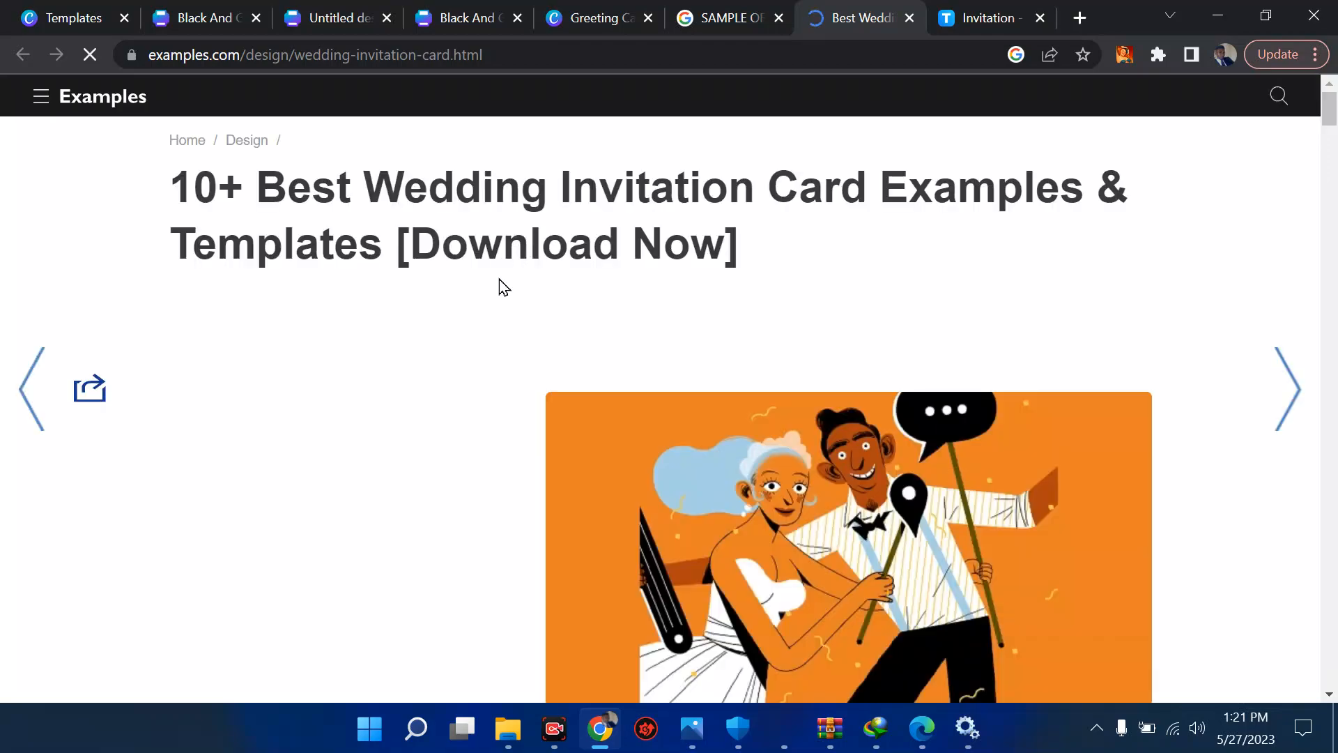
{"action": "scroll", "coordinate": [499, 279], "scroll_direction": "down", "scroll_amount": 10}
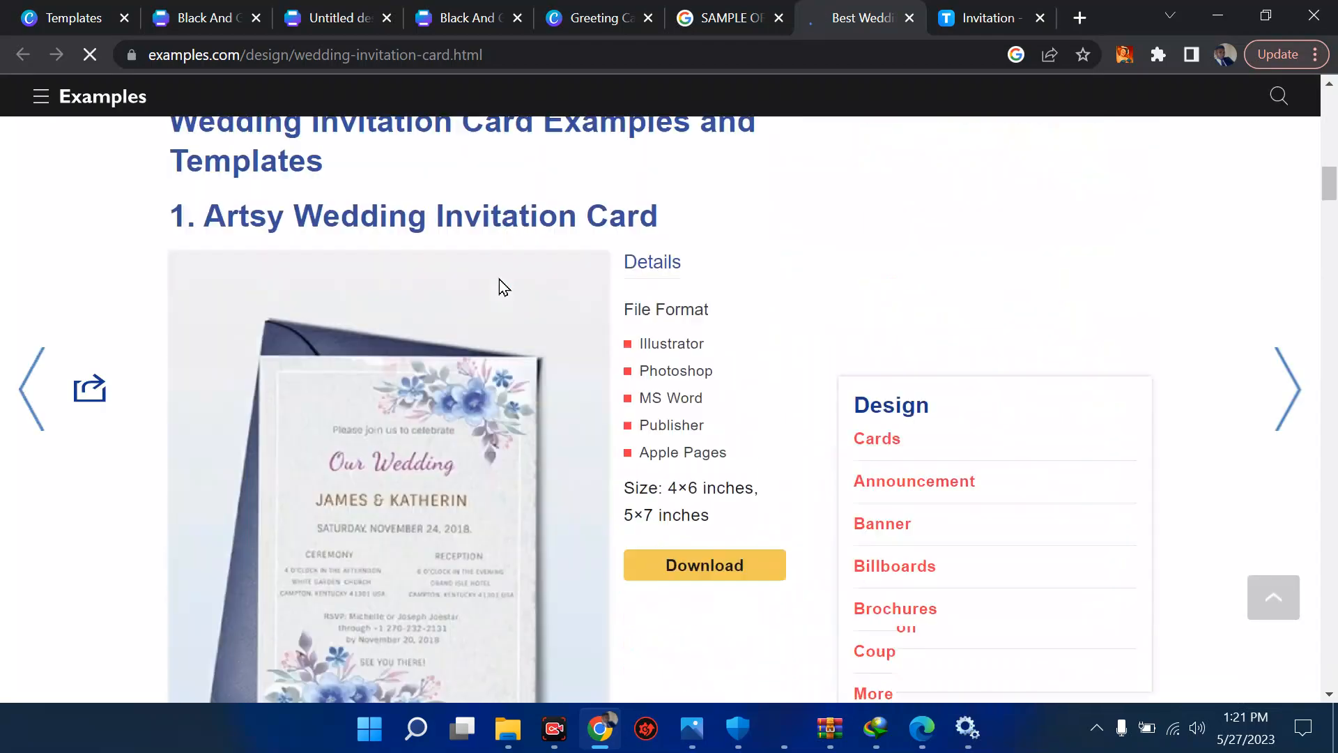
{"action": "scroll", "coordinate": [499, 279], "scroll_direction": "down", "scroll_amount": 2}
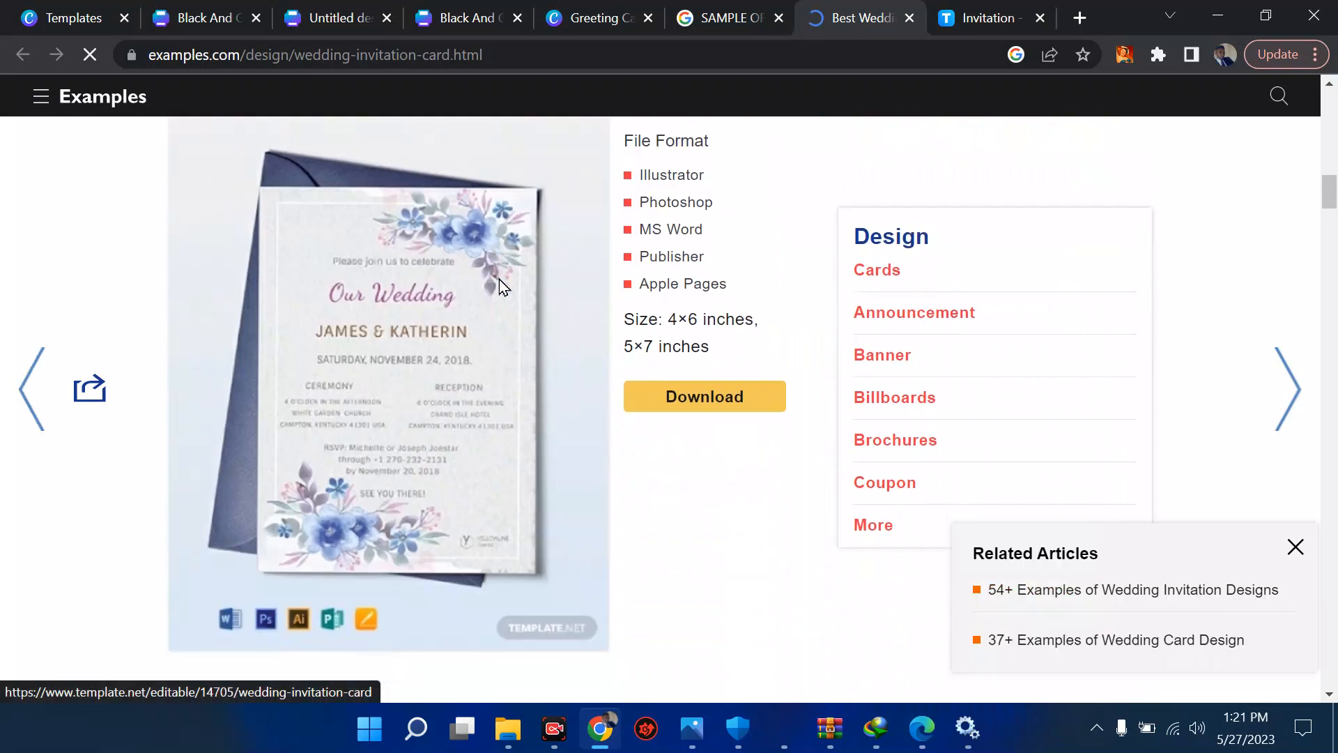
- Open the artsy card's Template.net page, examine the invitation wording, and dismiss the limited-time offer
{"action": "left_click", "coordinate": [317, 370]}
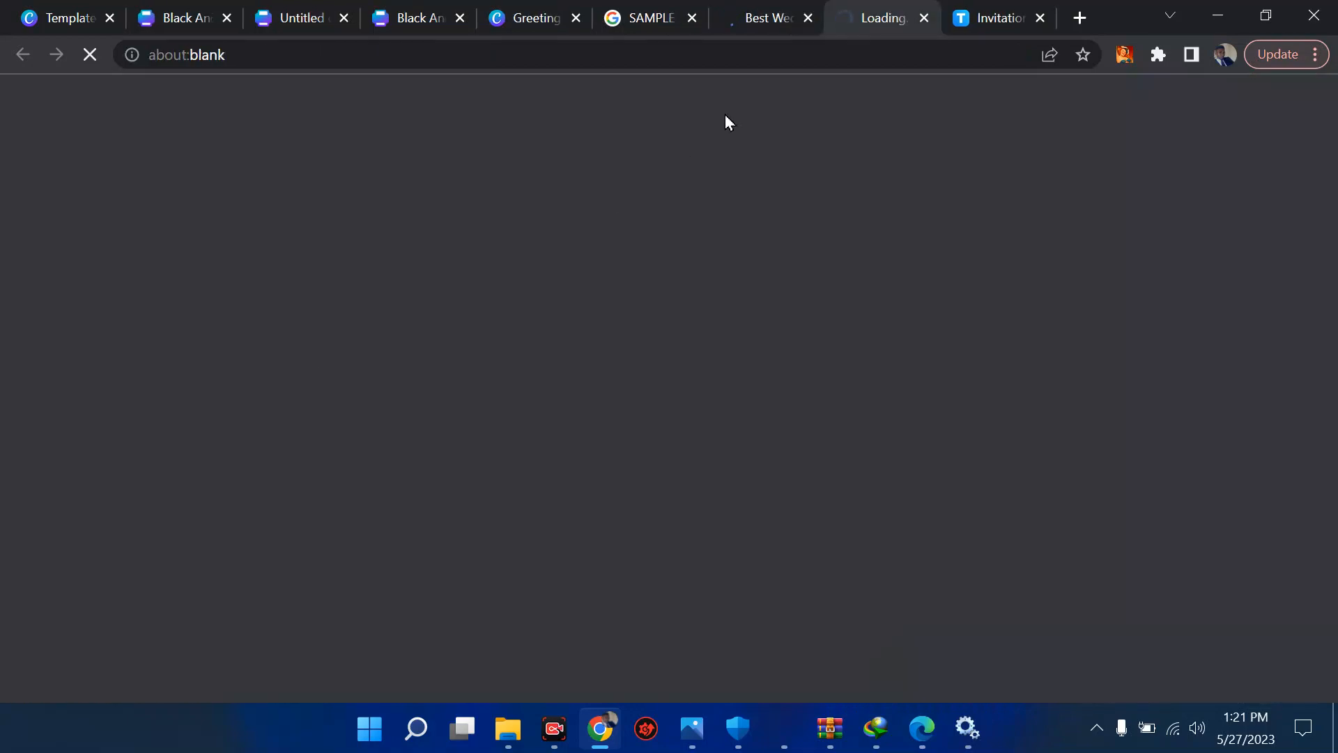
{"action": "left_click", "coordinate": [759, 21]}
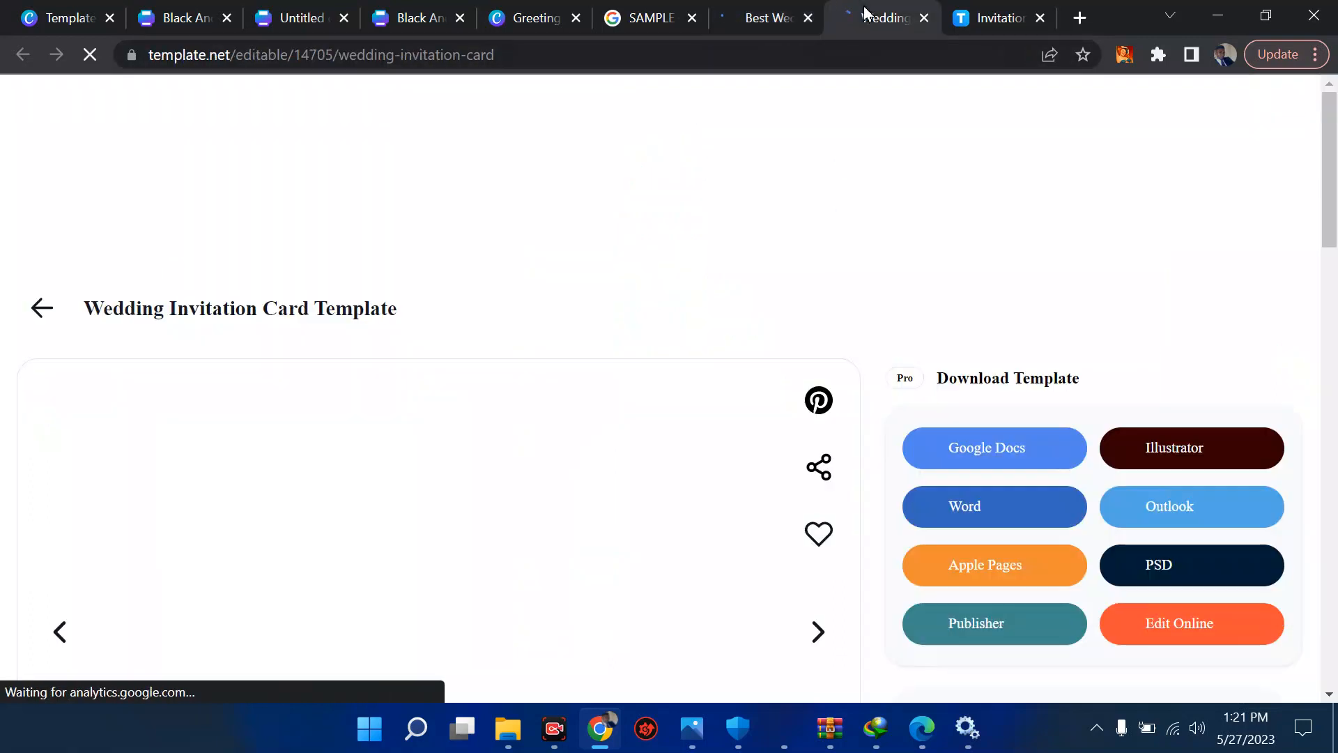
{"action": "scroll", "coordinate": [354, 459], "scroll_direction": "down", "scroll_amount": 5}
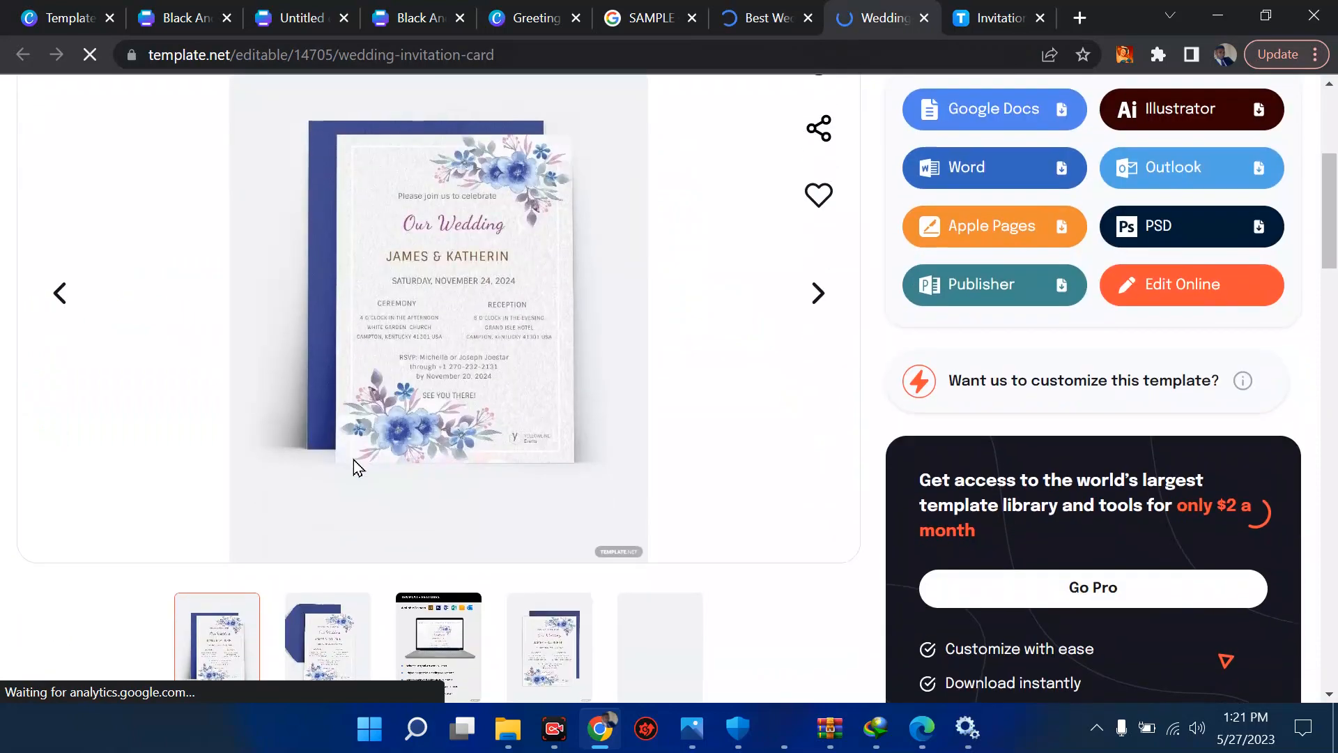
{"action": "scroll", "coordinate": [421, 367], "scroll_direction": "down", "scroll_amount": 1}
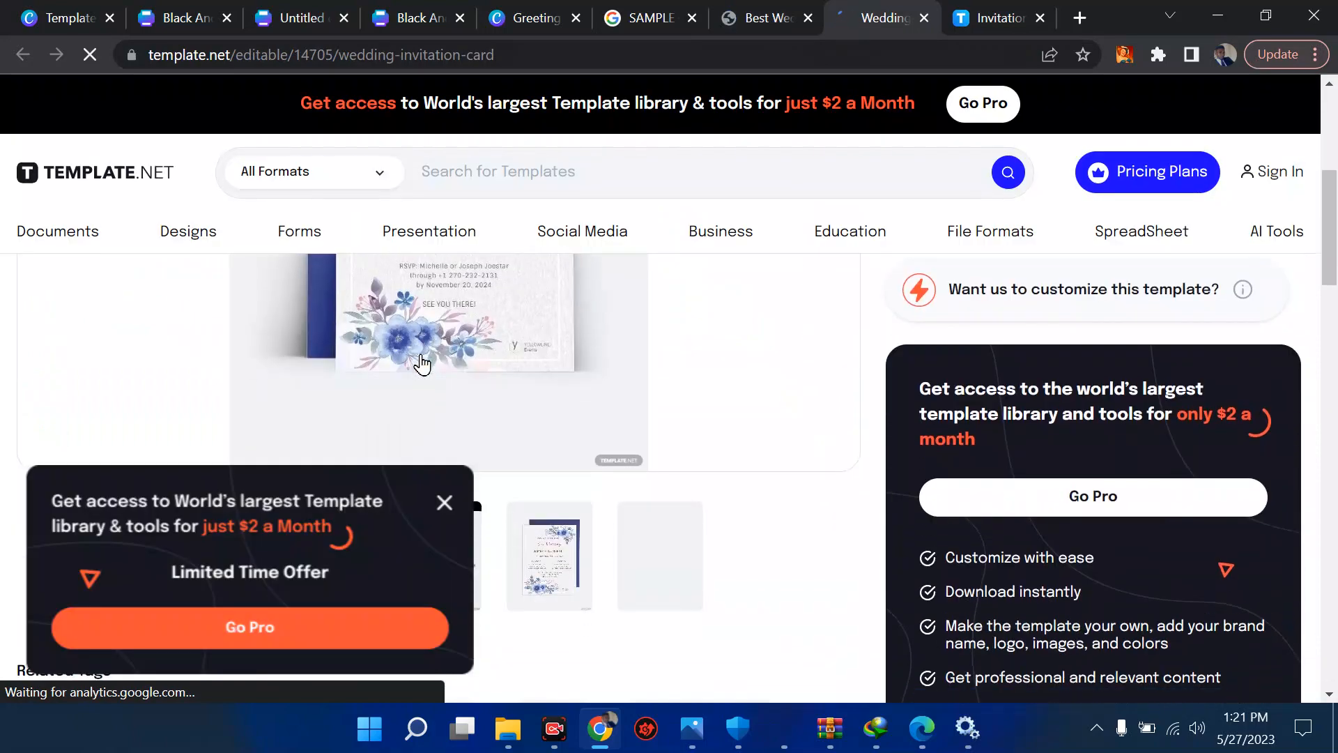
{"action": "left_click", "coordinate": [453, 502]}
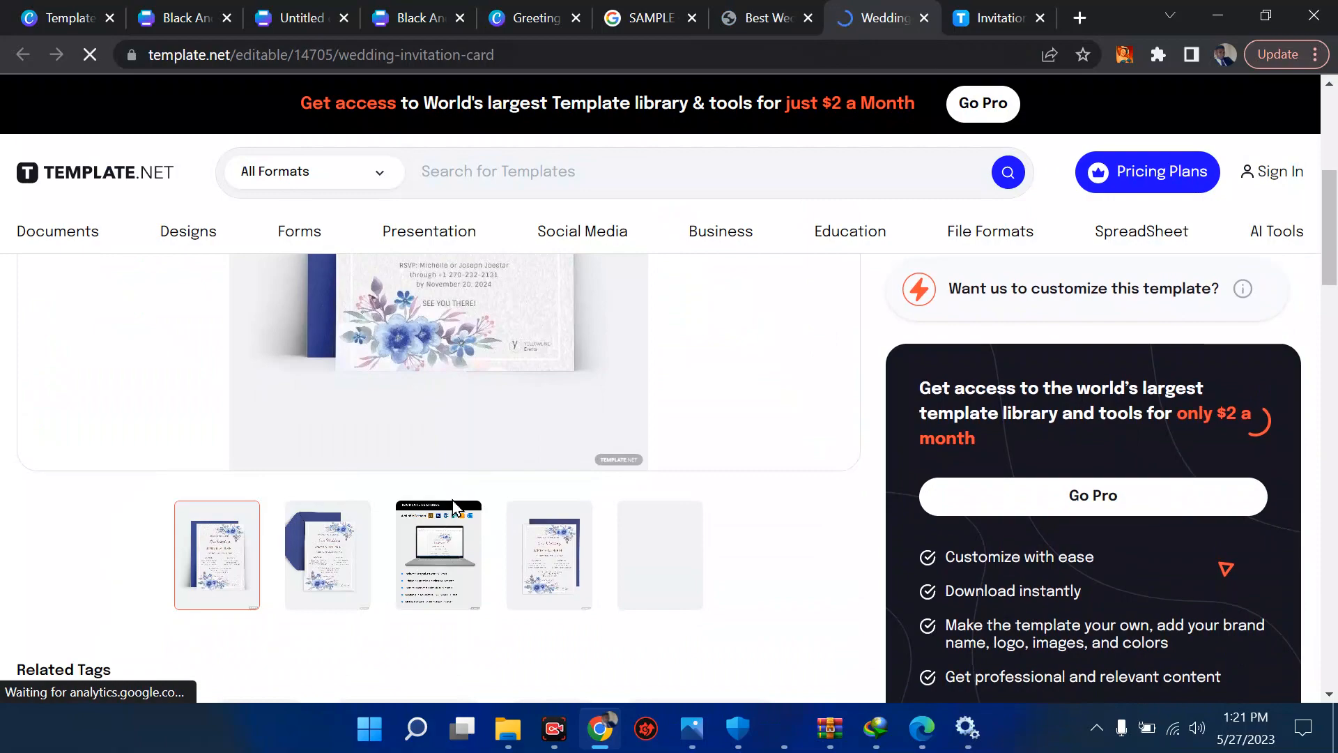
- Examine the floral wedding card on the Template.net page, then return to the first Black And Gold invitation design and deselect its placeholder paragraph
{"action": "scroll", "coordinate": [455, 503], "scroll_direction": "down", "scroll_amount": 1}
{"action": "scroll", "coordinate": [453, 502], "scroll_direction": "up", "scroll_amount": 5}
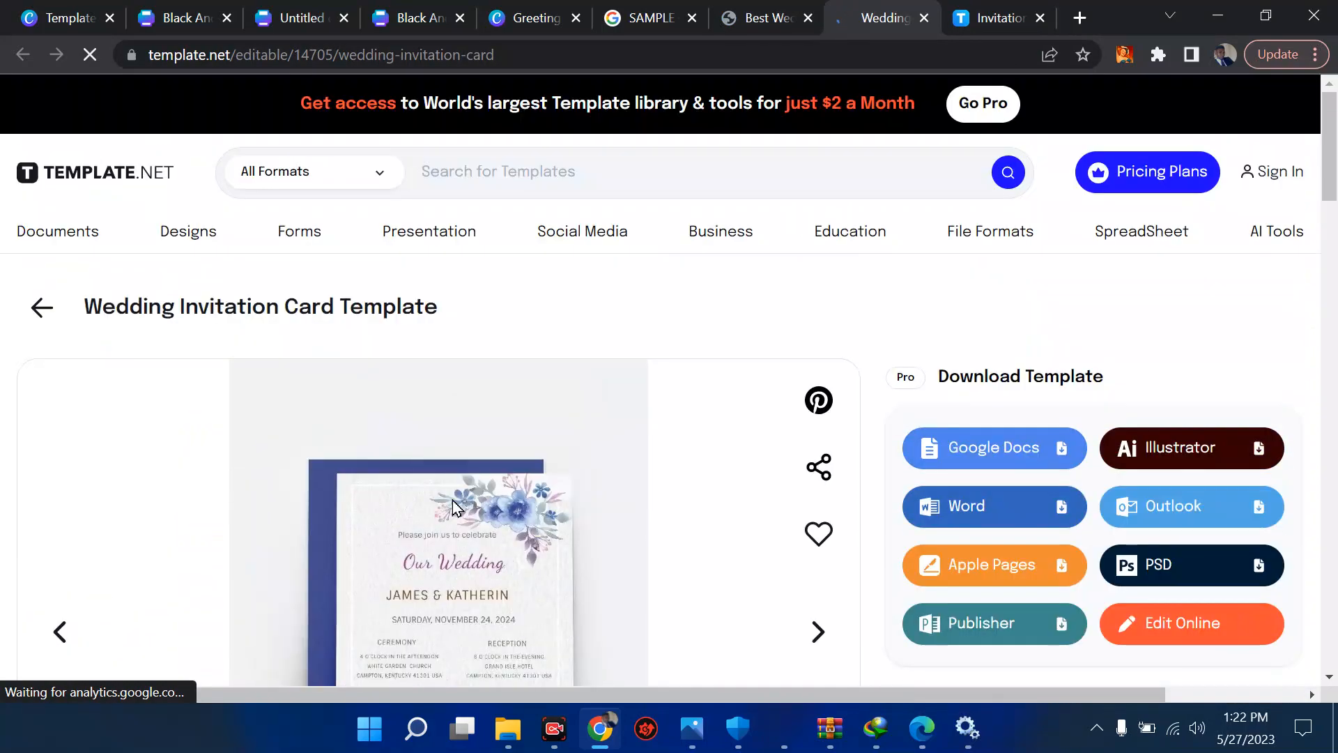
{"action": "scroll", "coordinate": [453, 505], "scroll_direction": "down", "scroll_amount": 2}
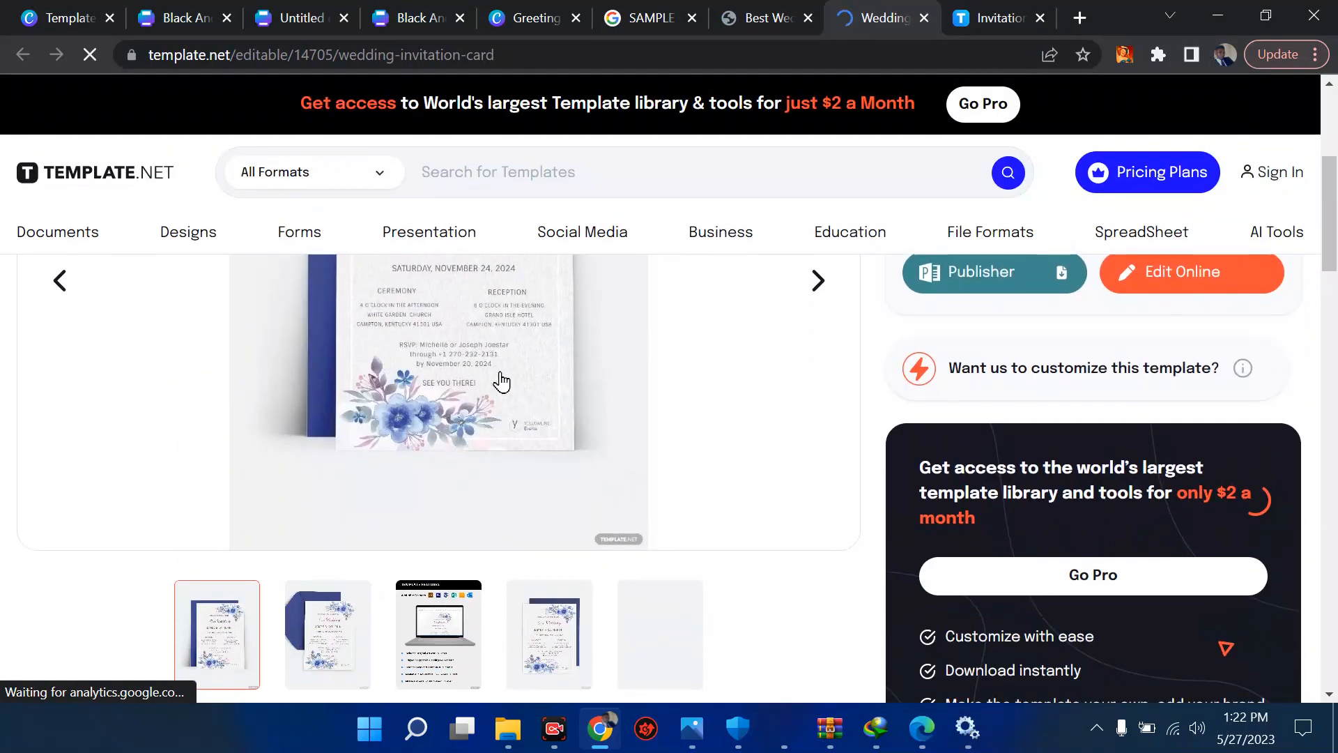
{"action": "left_click", "coordinate": [152, 9]}
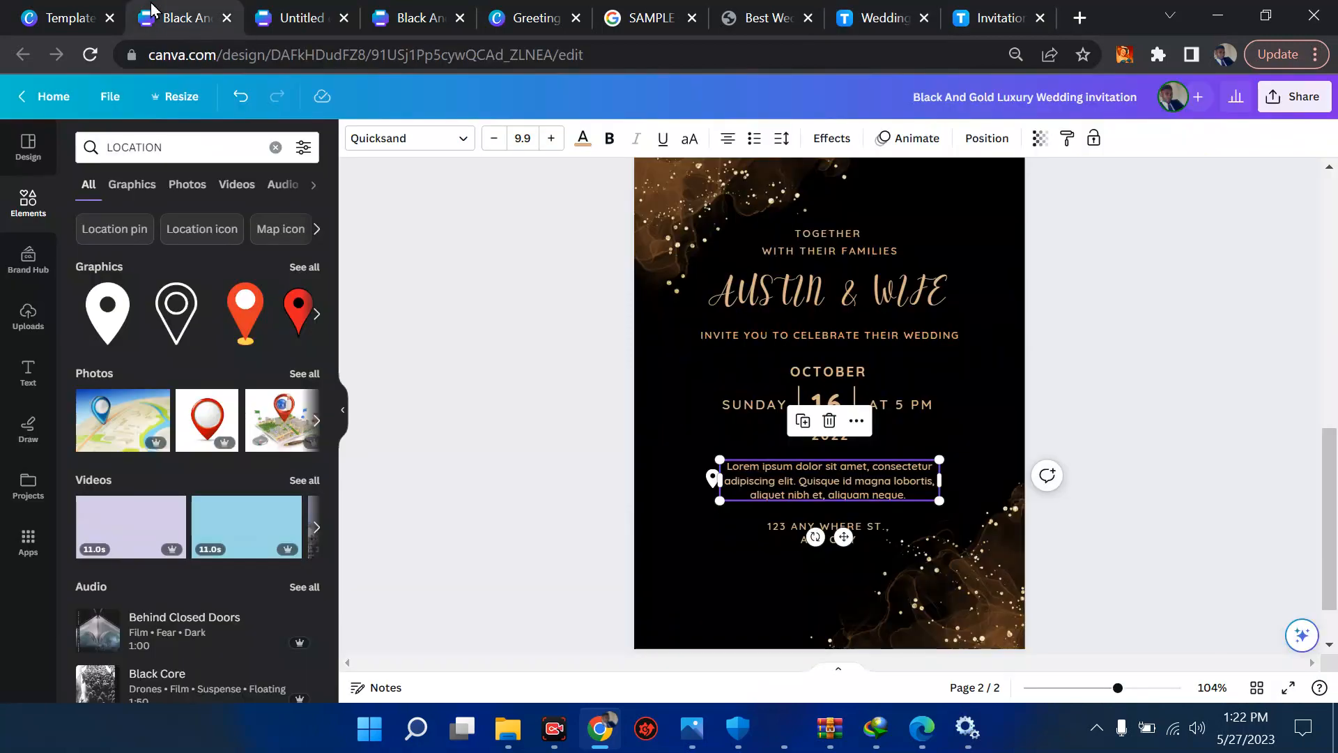
{"action": "left_click", "coordinate": [467, 426]}
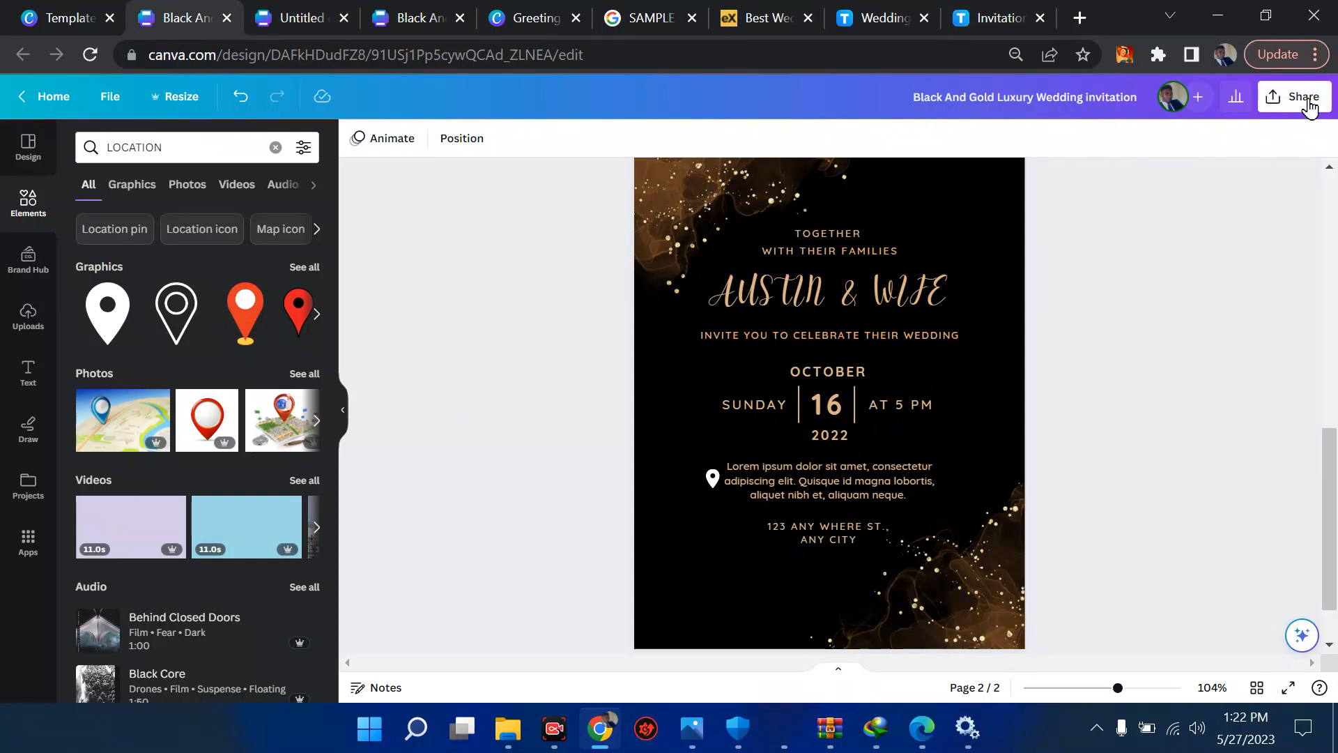
- Go back to the Canva templates tab, close the template preview, and look through the Design spotlight and Business categories
{"action": "left_click", "coordinate": [73, 10]}
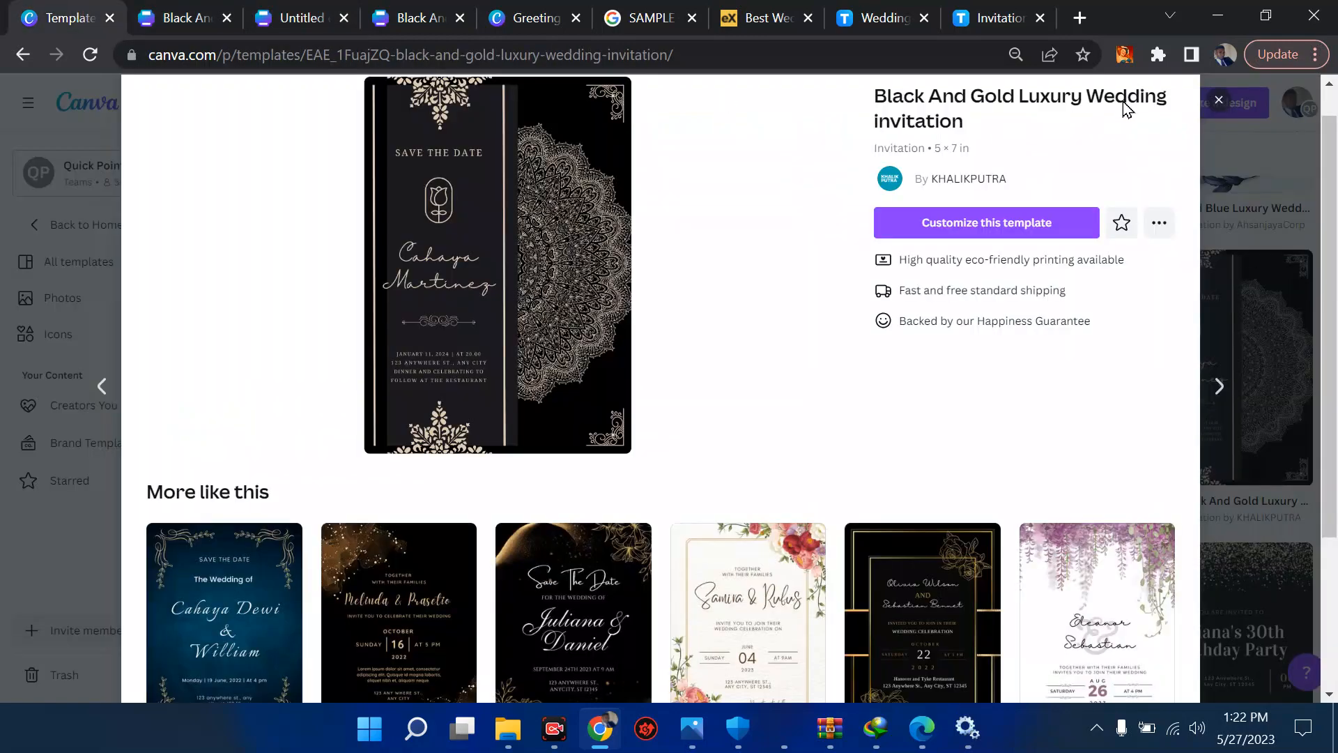
{"action": "left_click", "coordinate": [1219, 99]}
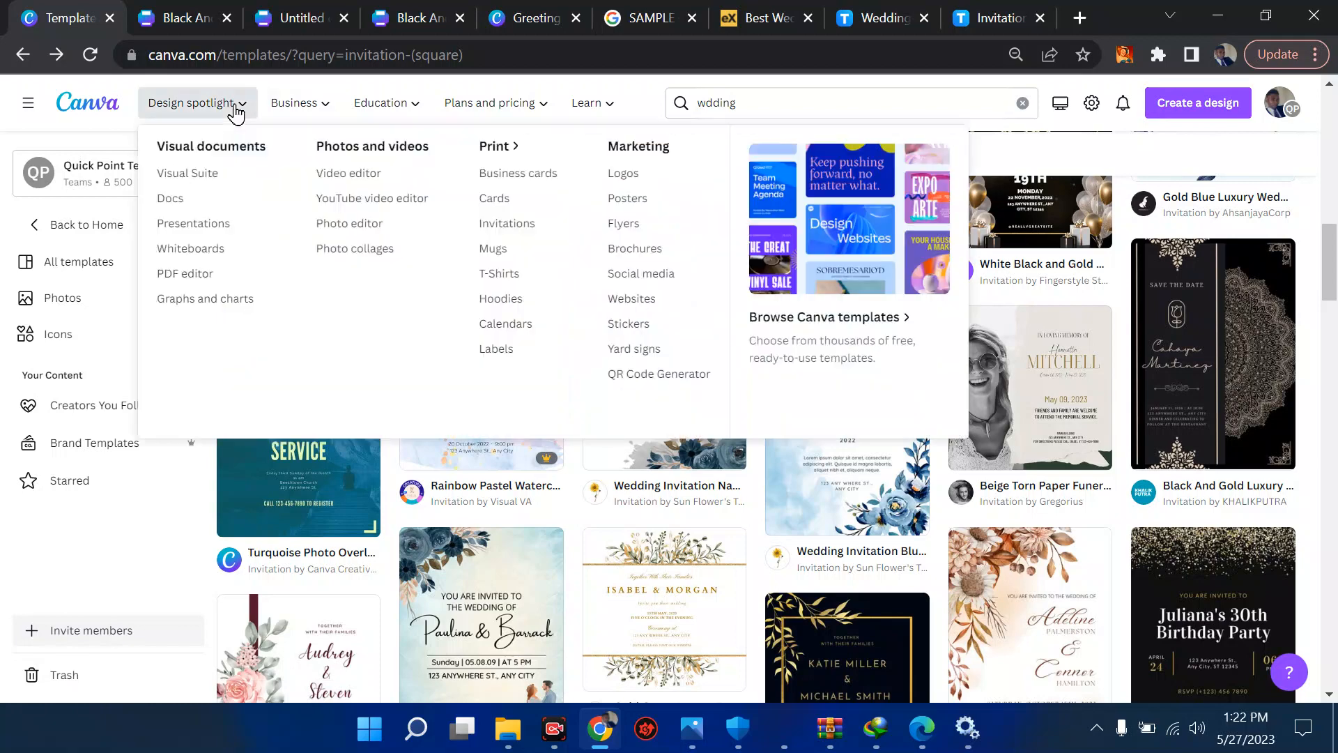
{"action": "left_click", "coordinate": [237, 113]}
{"action": "left_click", "coordinate": [237, 113]}
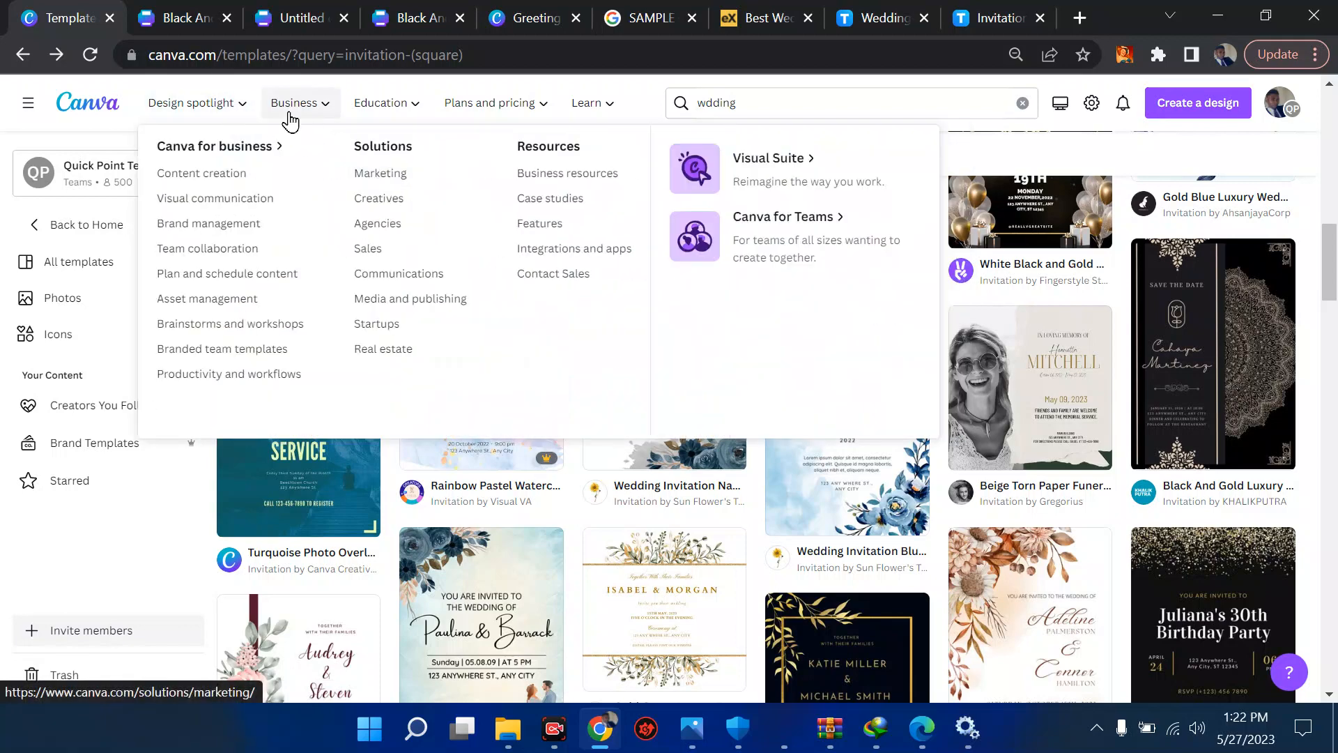
{"action": "mouse_move", "coordinate": [159, 120]}
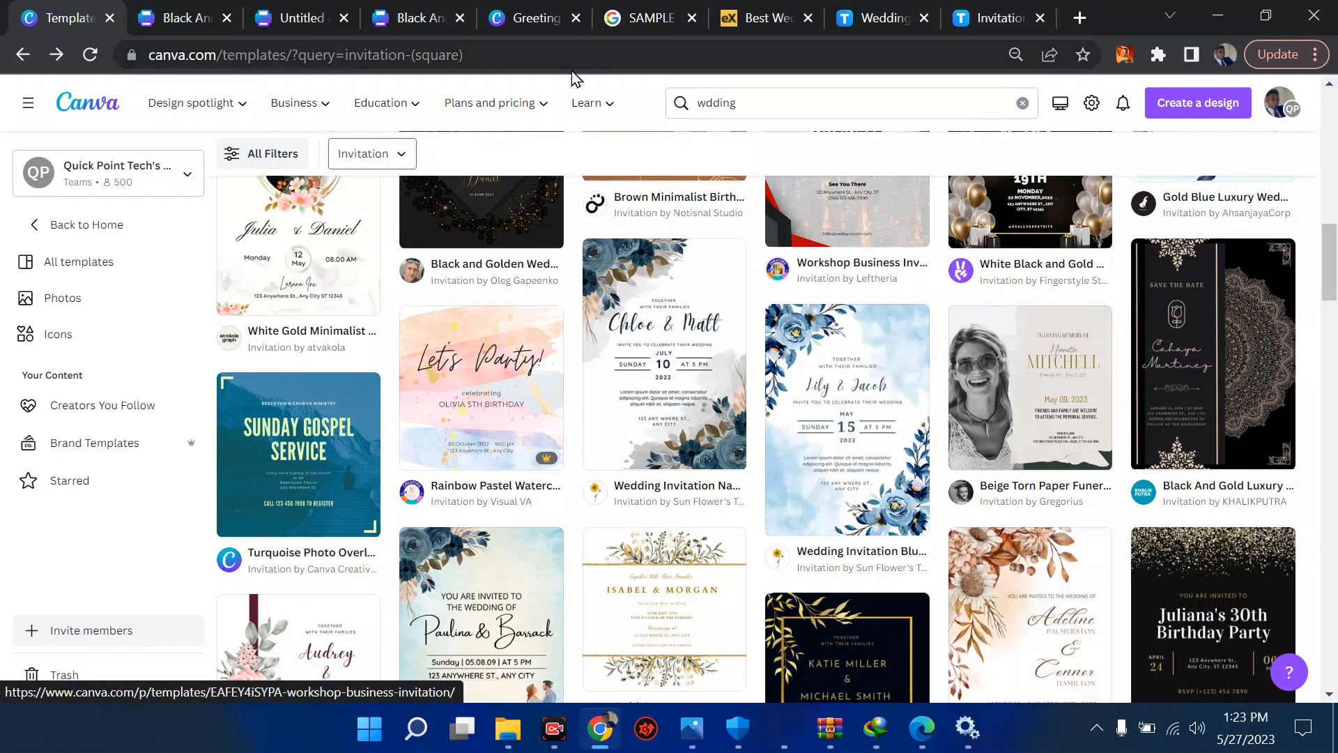
- Return to the first Black And Gold invitation design and view its uploads
{"action": "left_click", "coordinate": [166, 11]}
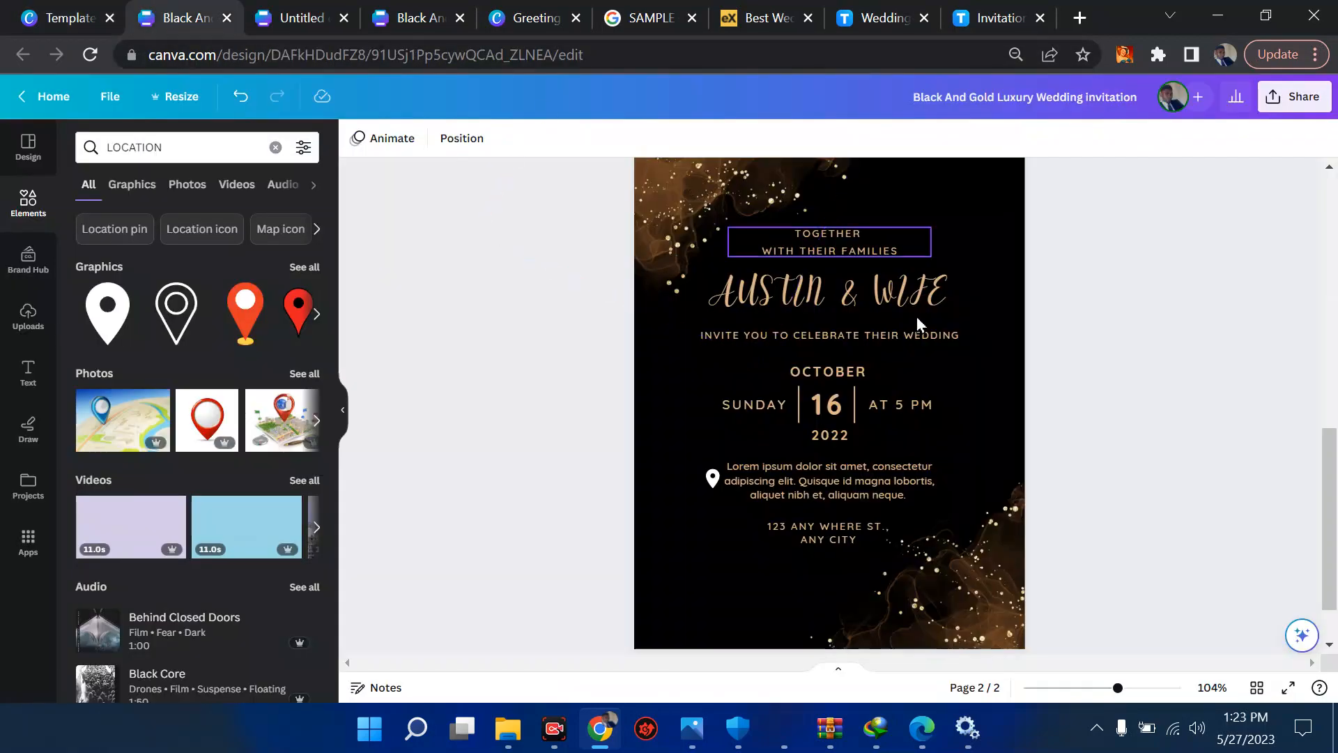
{"action": "left_click", "coordinate": [1285, 97]}
{"action": "left_click", "coordinate": [452, 334]}
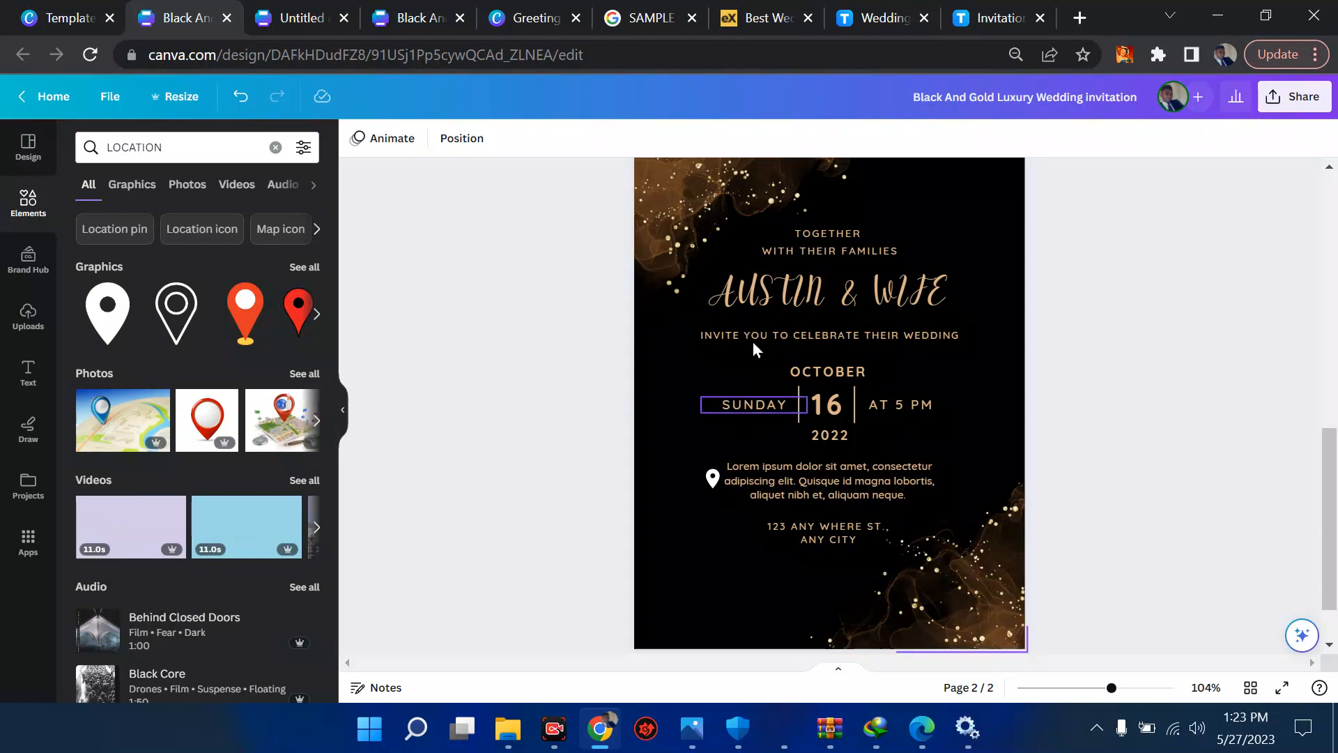
{"action": "left_click", "coordinate": [28, 317]}
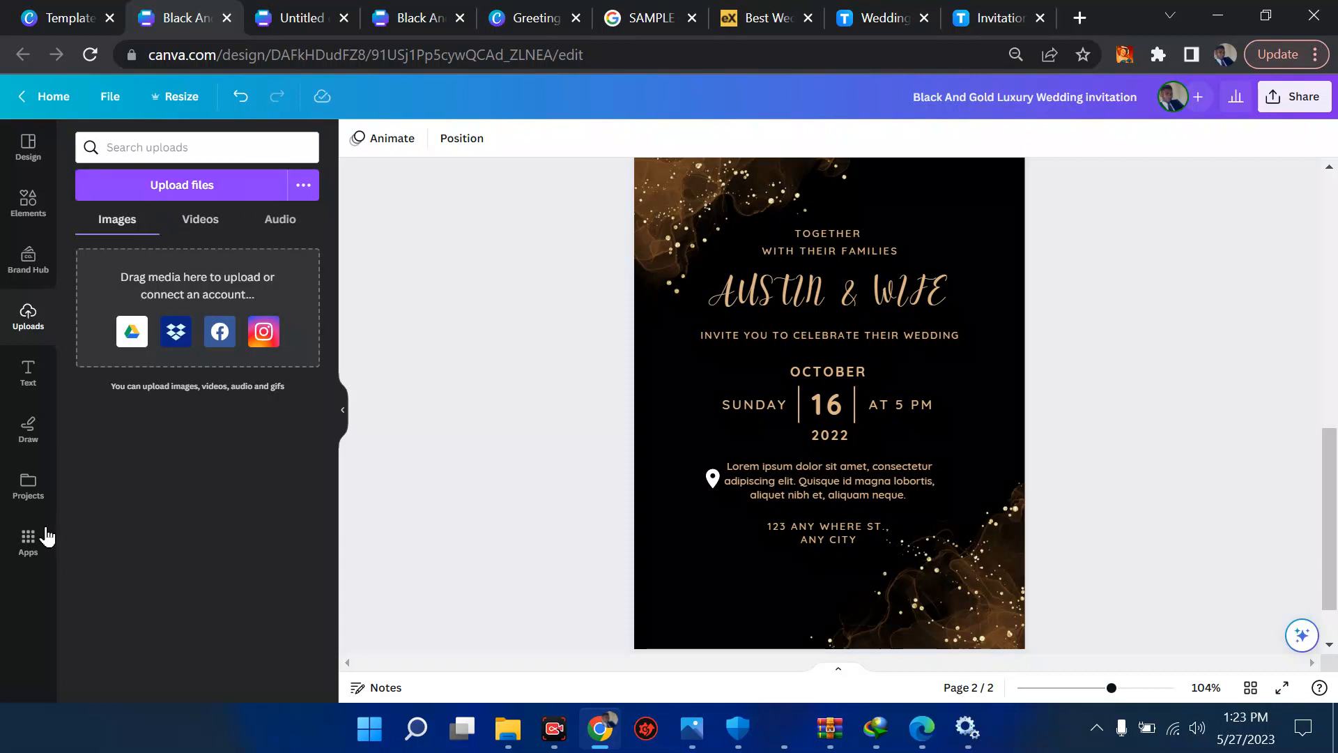
- Open the Text to Image app and generate images from the prompt "COUPLE"
{"action": "left_click", "coordinate": [18, 555]}
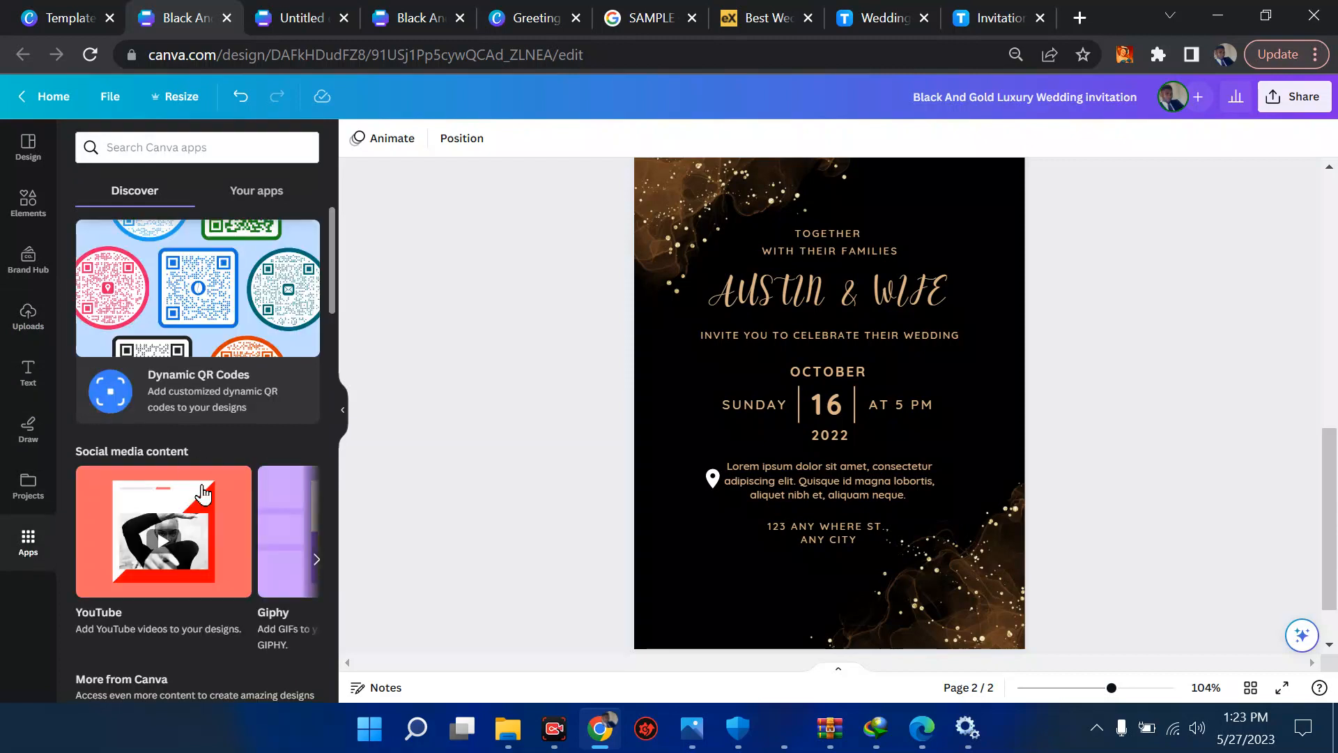
{"action": "scroll", "coordinate": [203, 495], "scroll_direction": "down", "scroll_amount": 1}
{"action": "scroll", "coordinate": [227, 505], "scroll_direction": "down", "scroll_amount": 2}
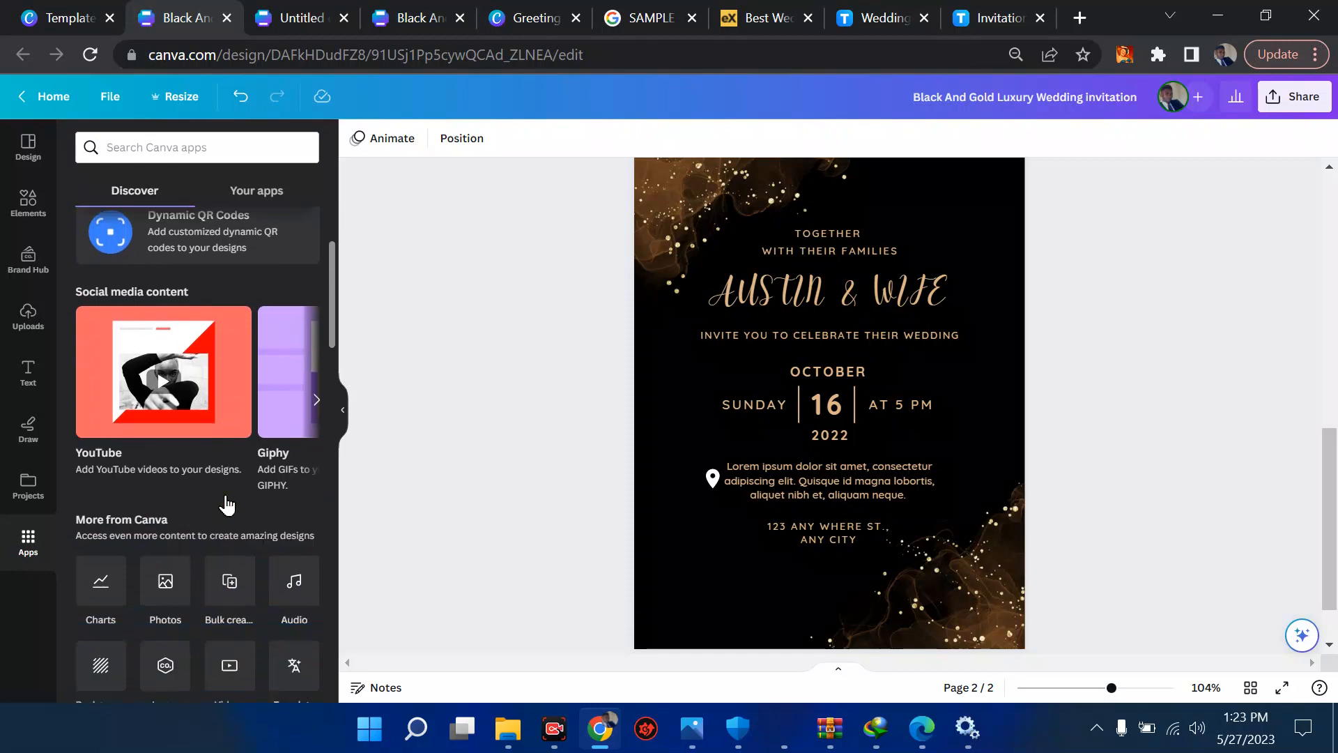
{"action": "scroll", "coordinate": [226, 496], "scroll_direction": "down", "scroll_amount": 3}
{"action": "scroll", "coordinate": [104, 631], "scroll_direction": "down", "scroll_amount": 1}
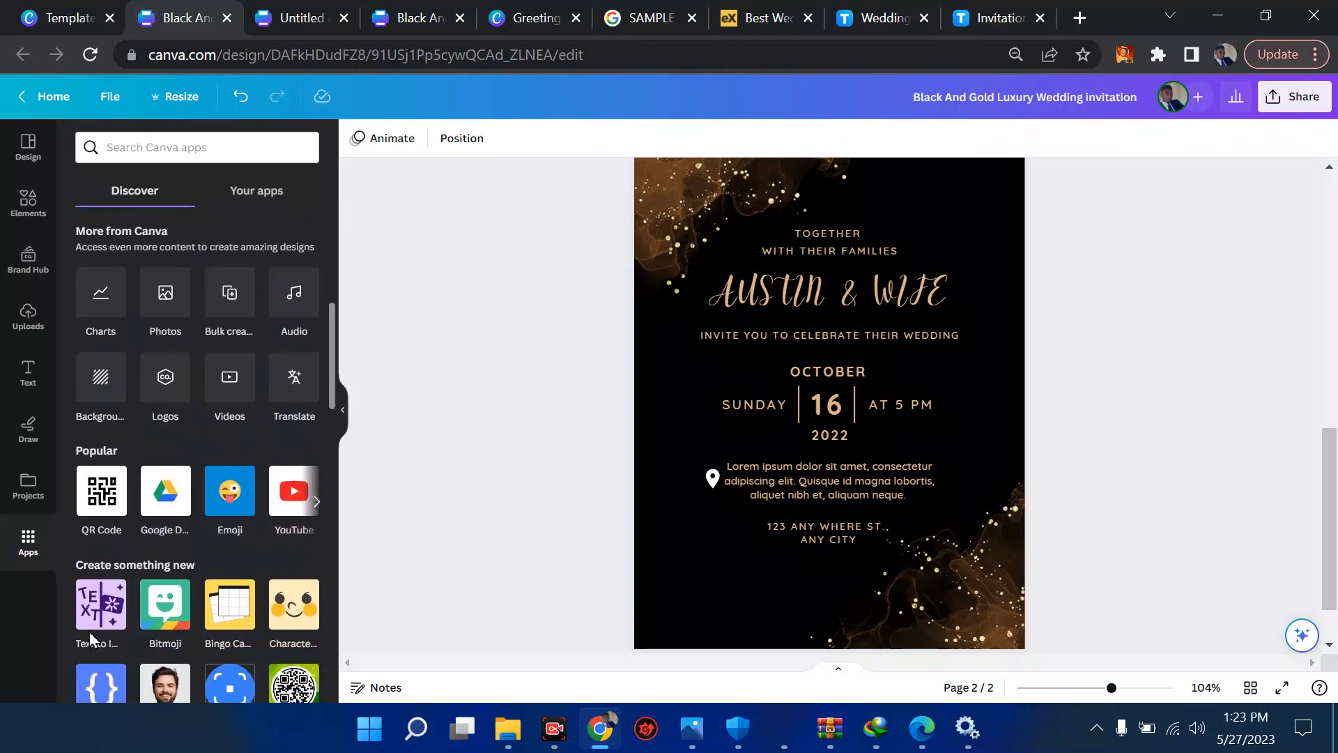
{"action": "left_click", "coordinate": [92, 633]}
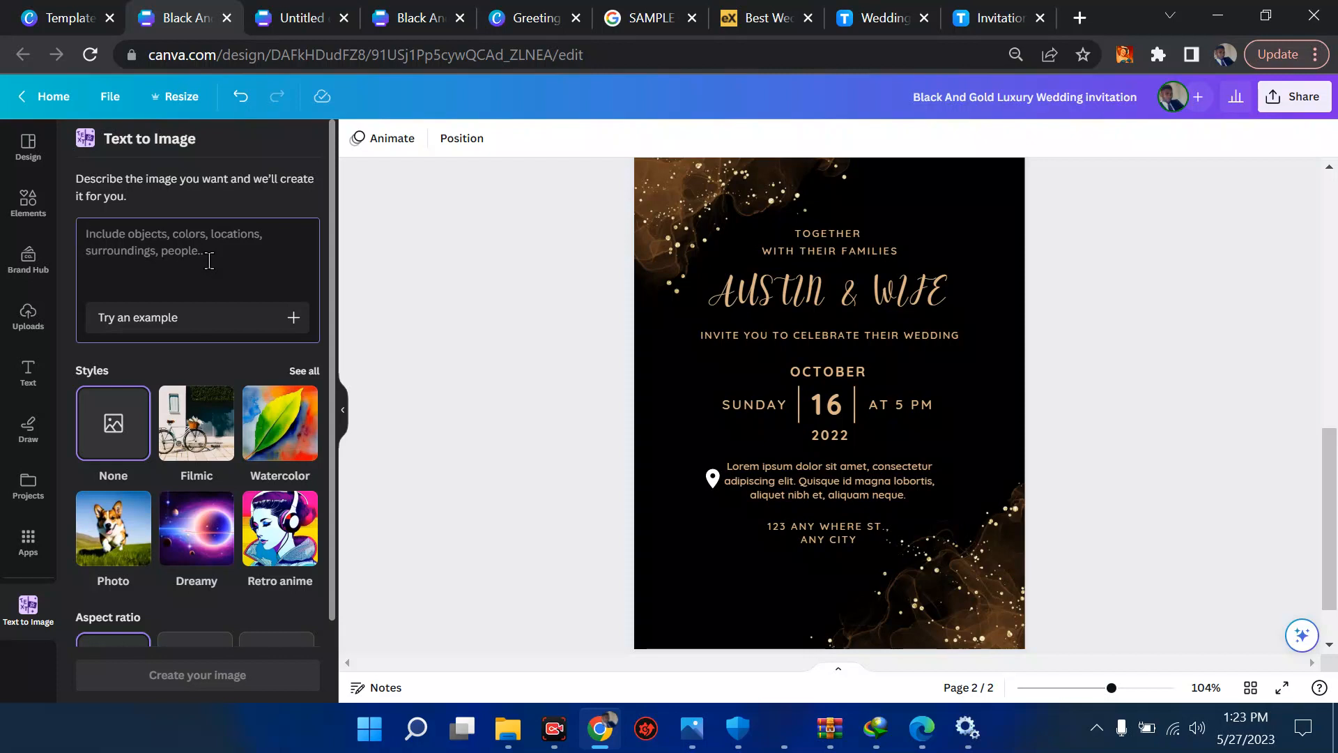
{"action": "type", "text": "cou"}
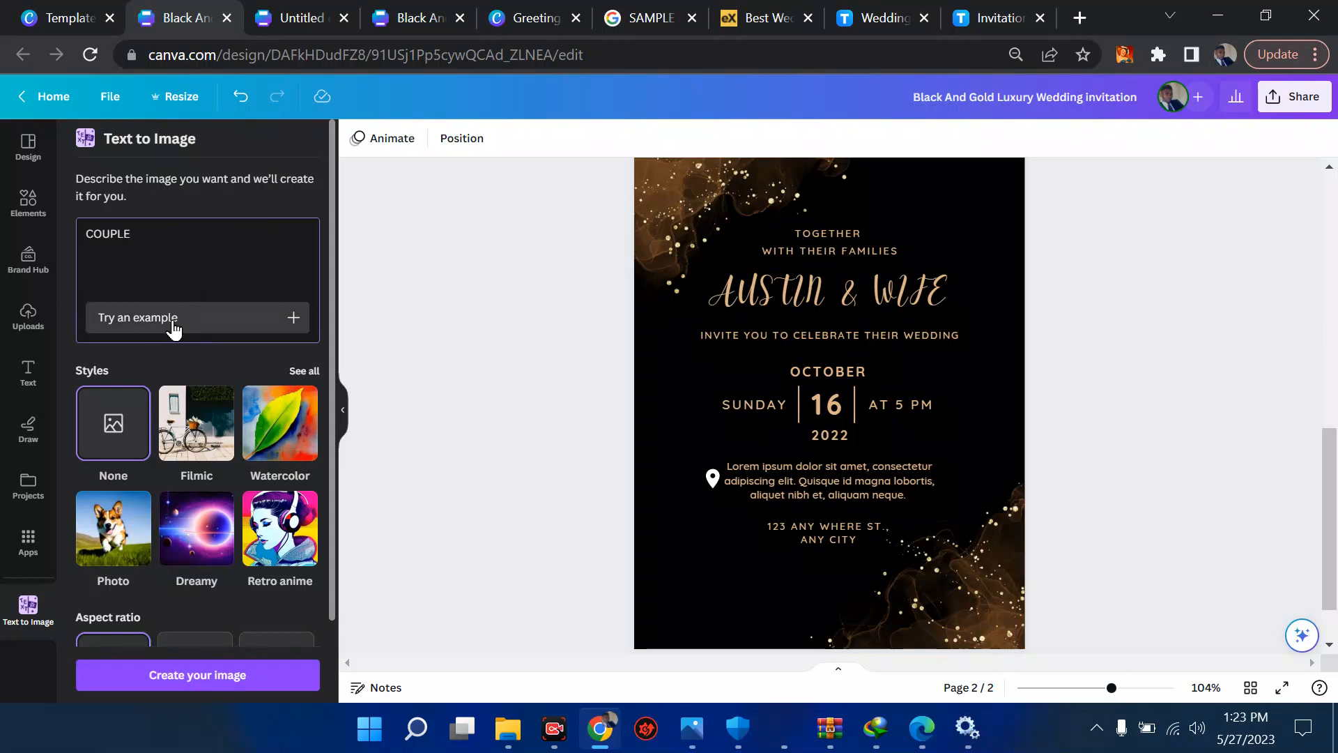
{"action": "left_click", "coordinate": [174, 675]}
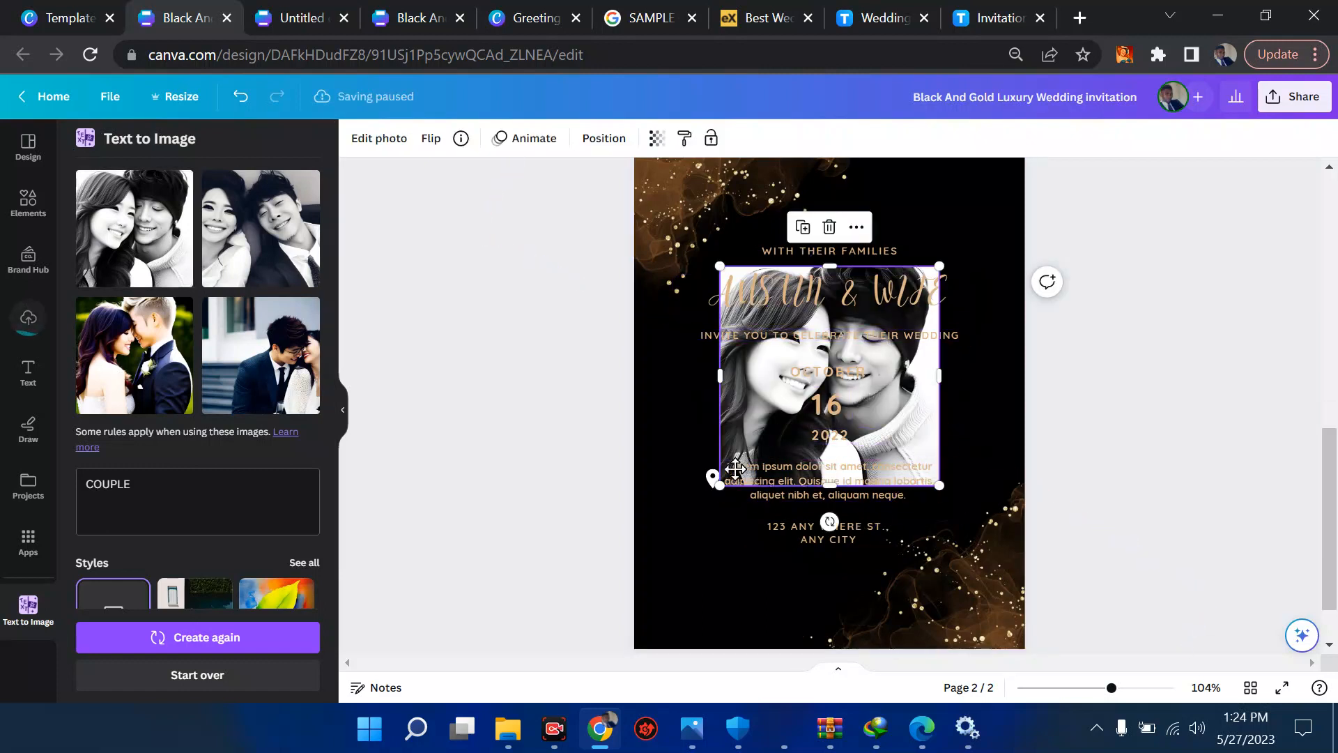
- Place the generated black-and-white couple image over the lower left part of page 2 and apply BG Remover to it
{"action": "left_click_drag", "start_coordinate": [736, 468], "coordinate": [688, 590]}
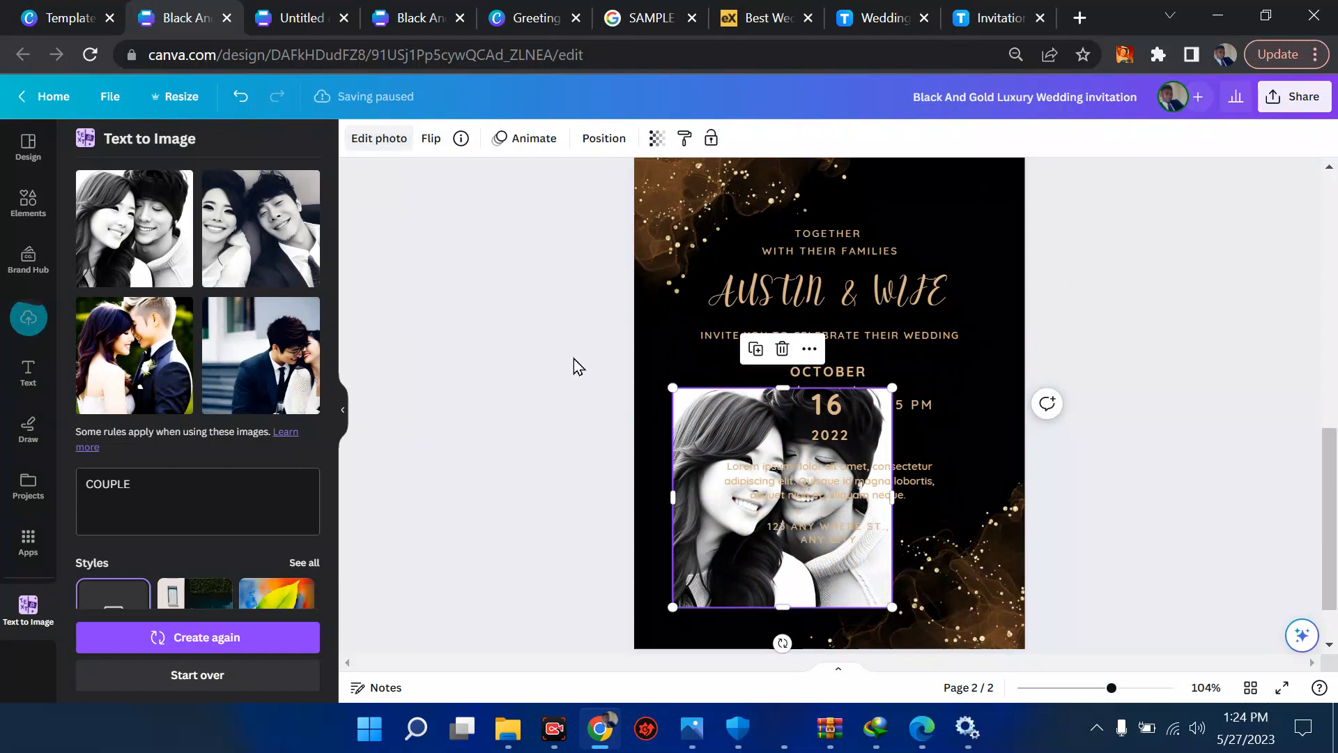
{"action": "left_click", "coordinate": [377, 140]}
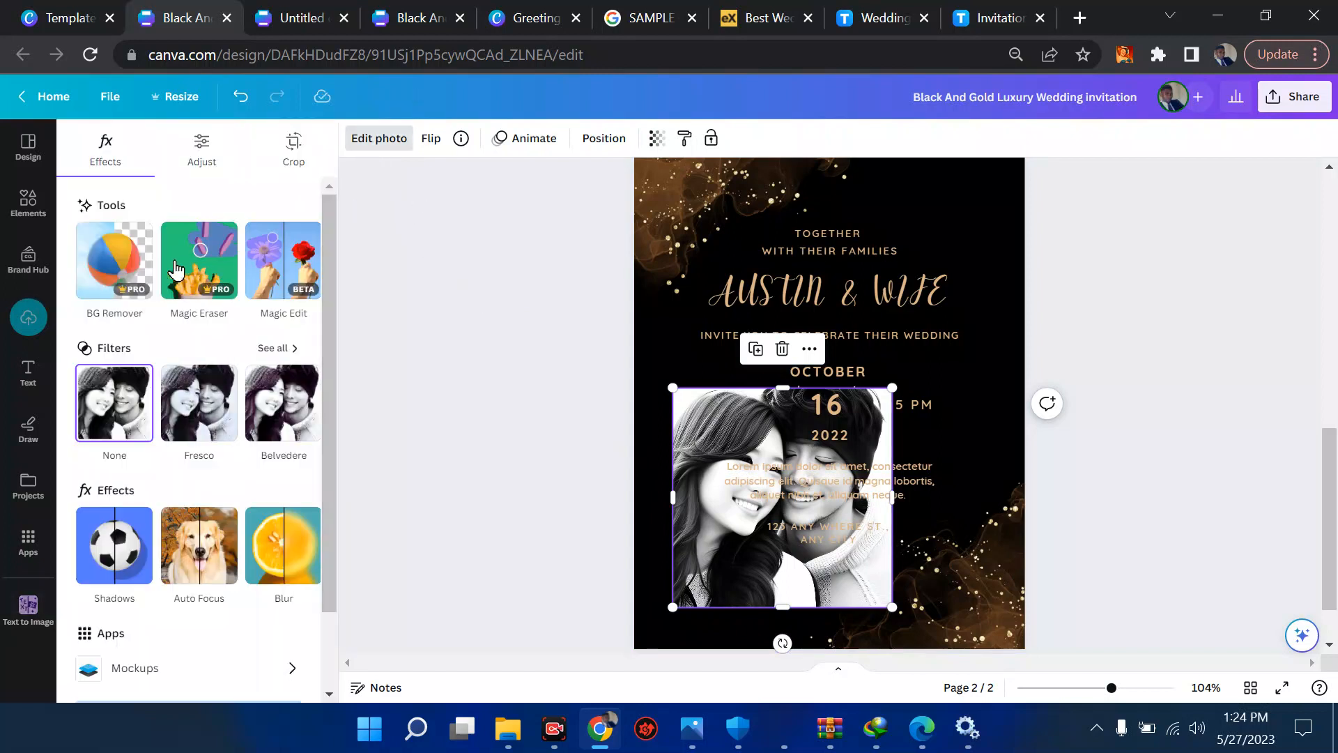
{"action": "left_click", "coordinate": [135, 274]}
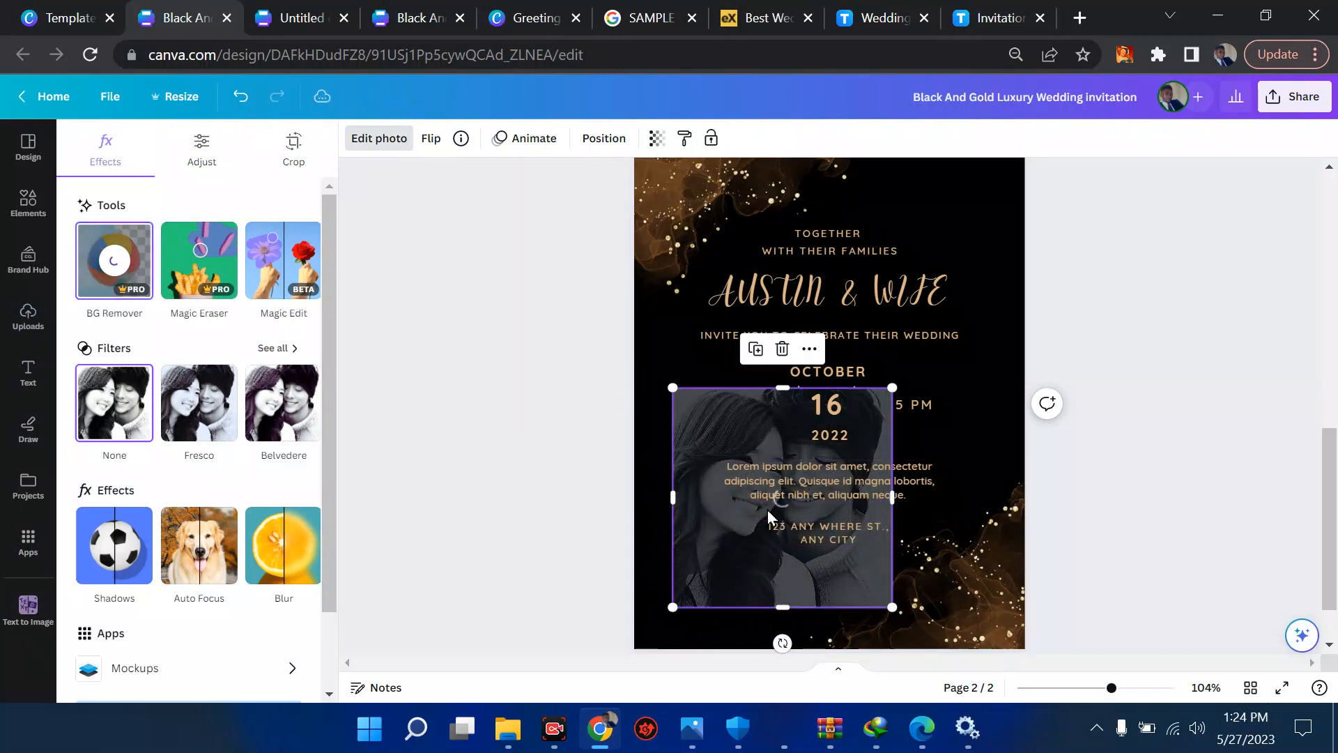
- Search Google for "bg background" in the wedding card article's tab
{"action": "left_click", "coordinate": [752, 16]}
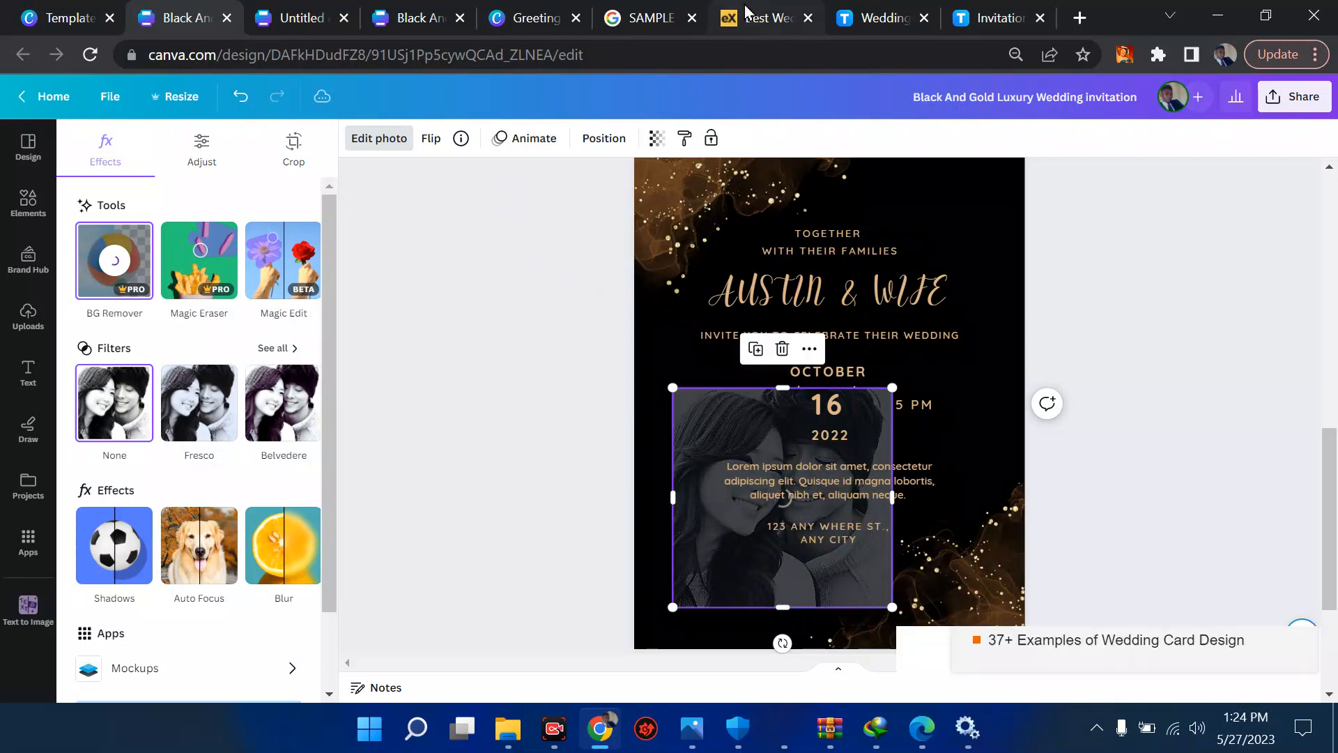
{"action": "left_click", "coordinate": [676, 43]}
{"action": "type", "text": "BG"}
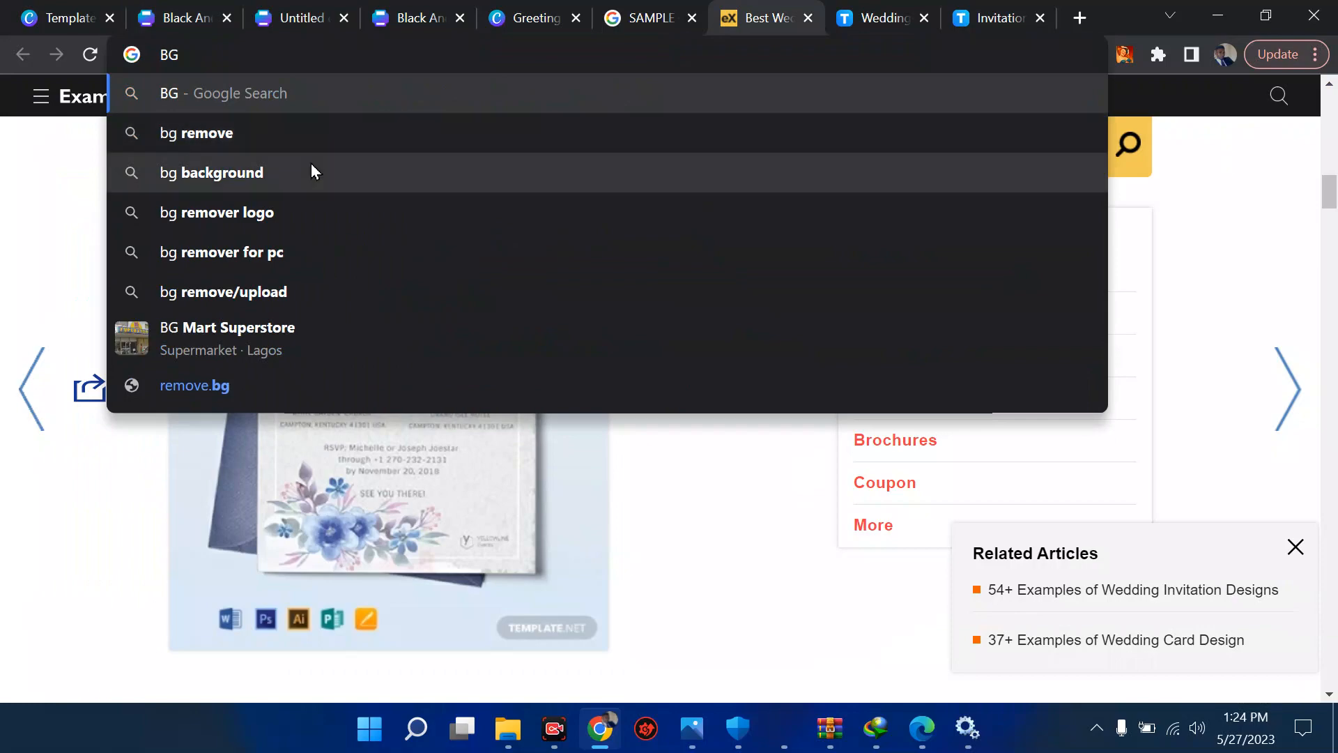
{"action": "left_click", "coordinate": [302, 172]}
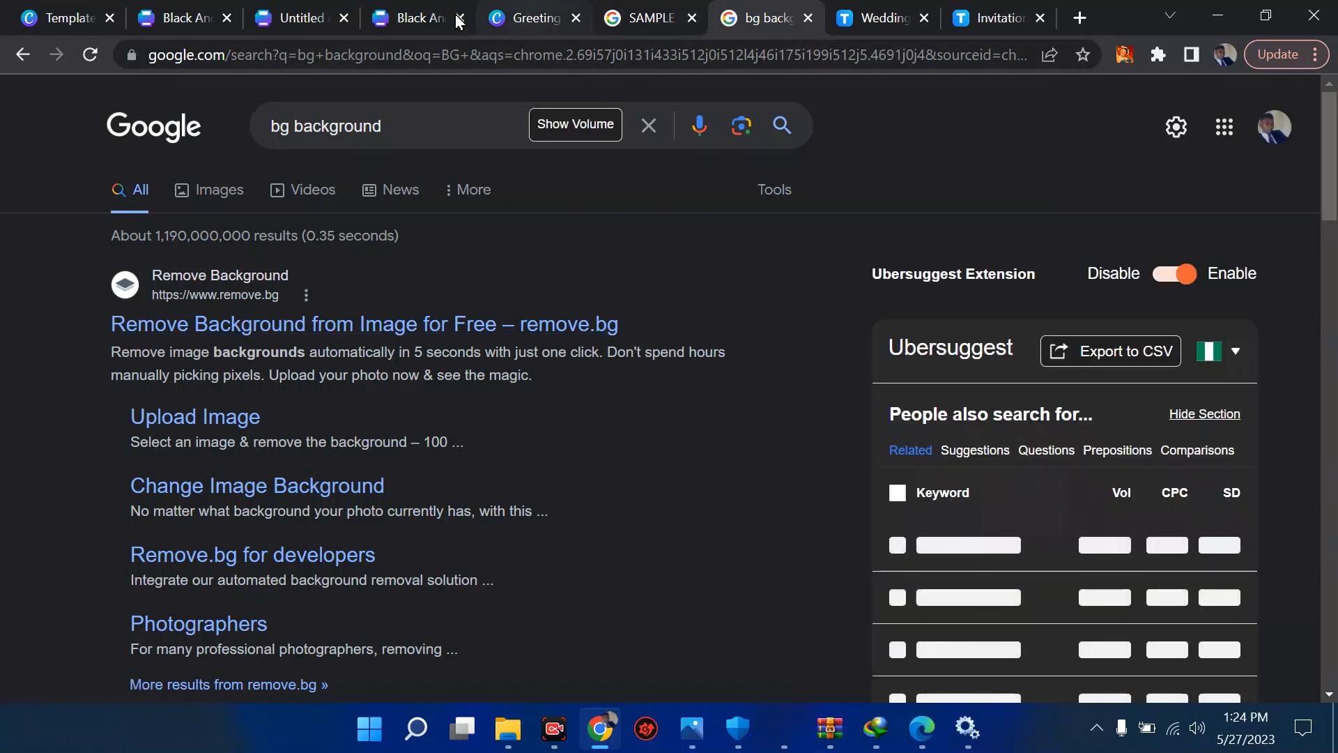
- Return to the first Black And Gold invitation design, shrink the couple photo, and place it in the bottom-left corner of page 2
{"action": "left_click", "coordinate": [403, 19]}
{"action": "left_click", "coordinate": [314, 10]}
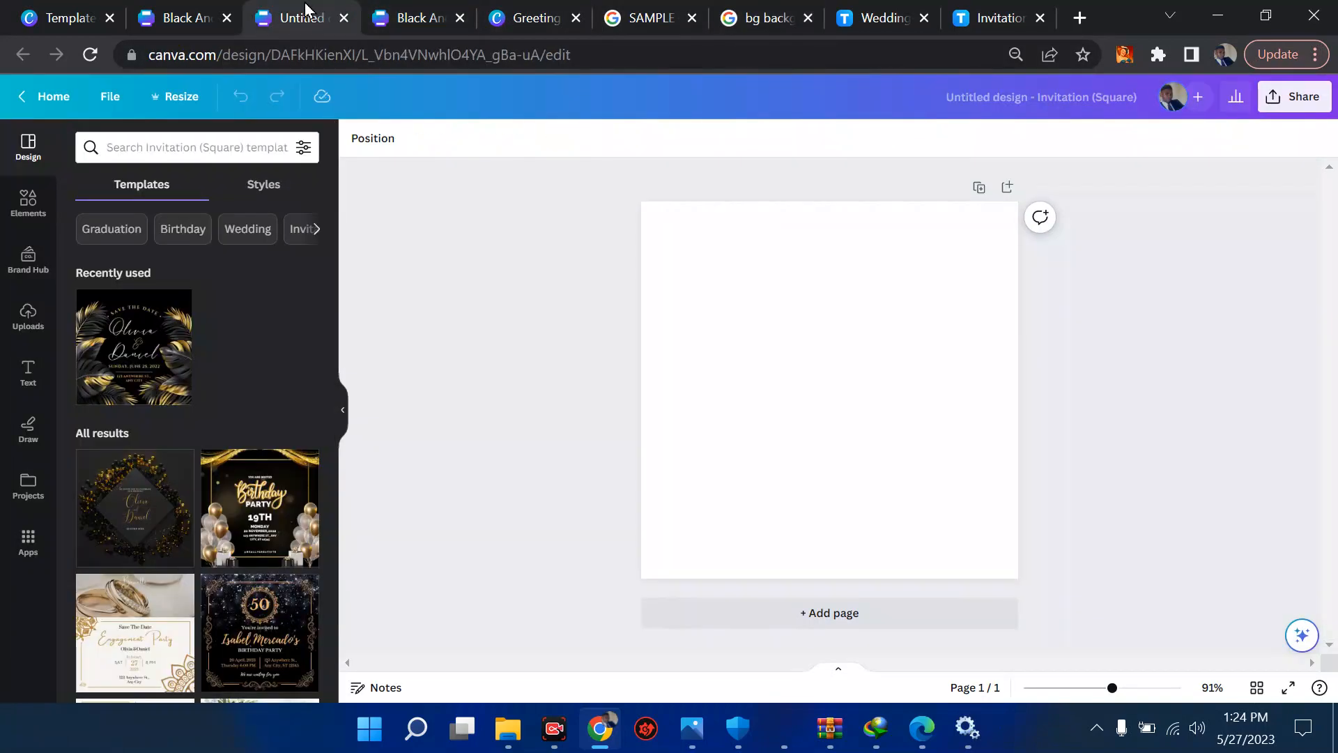
{"action": "left_click", "coordinate": [185, 14]}
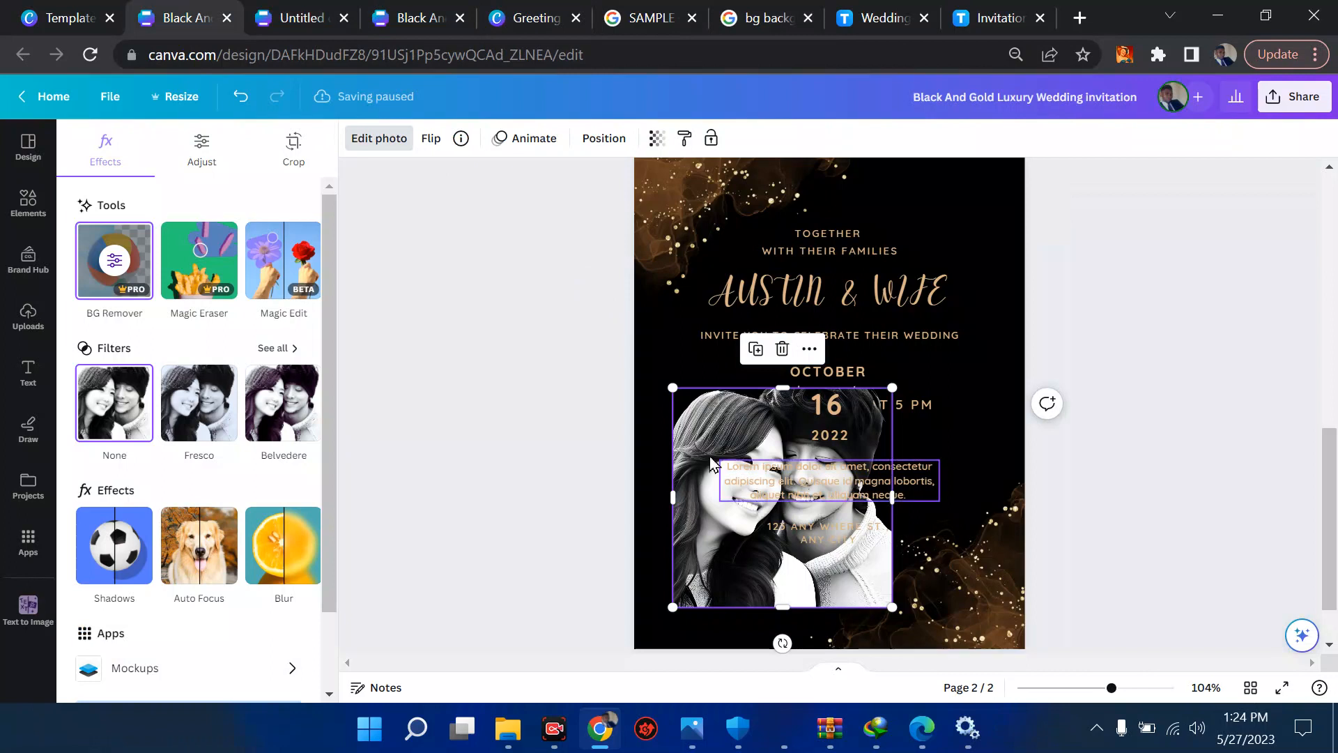
{"action": "left_click_drag", "start_coordinate": [793, 538], "coordinate": [662, 618]}
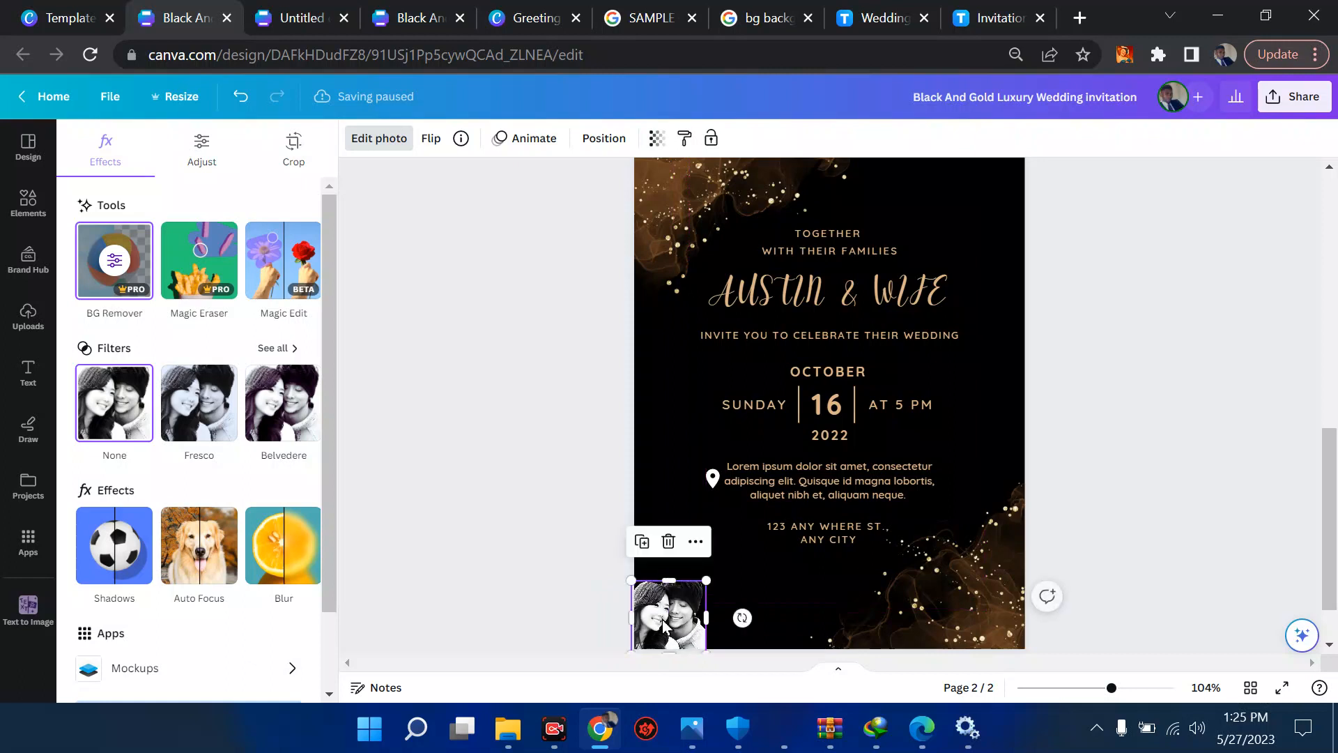
{"action": "left_click", "coordinate": [560, 585]}
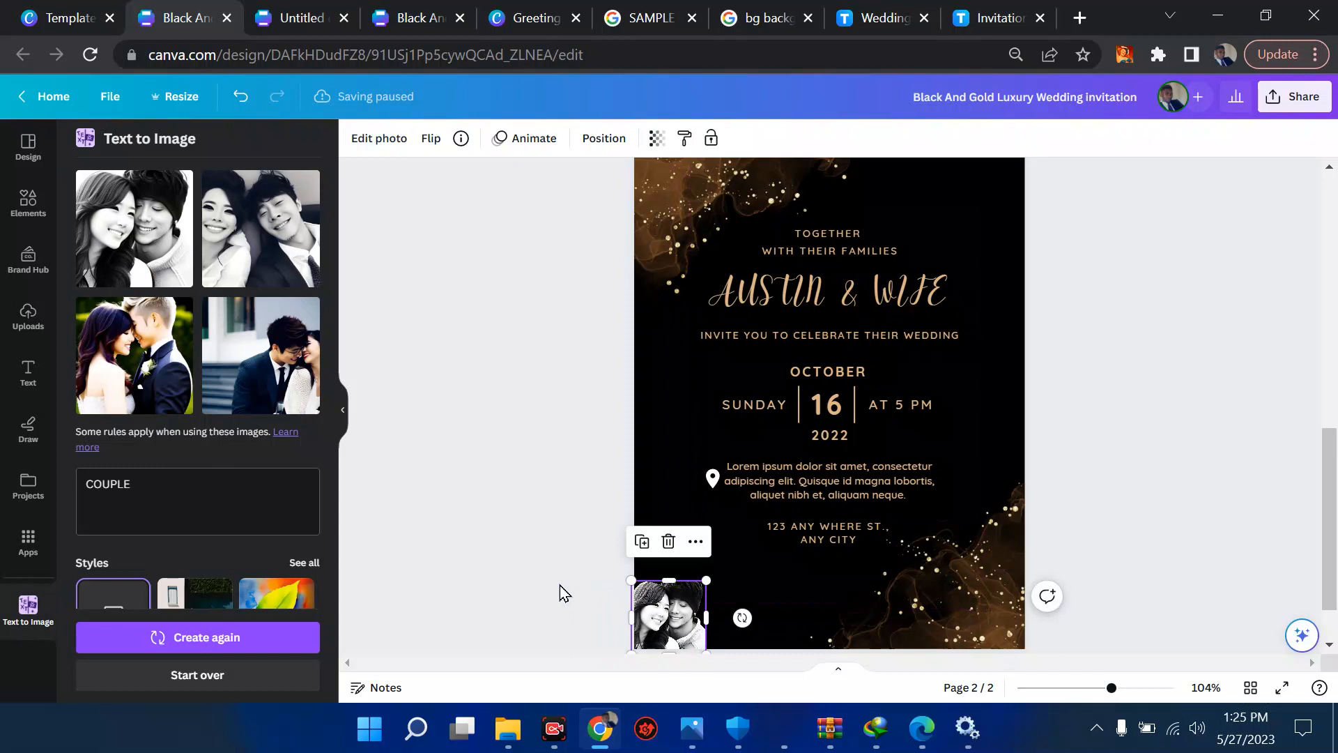
- Set the design's download file type to PDF Print with the CMYK color profile, and reopen the color profile choices
{"action": "left_click", "coordinate": [1281, 98]}
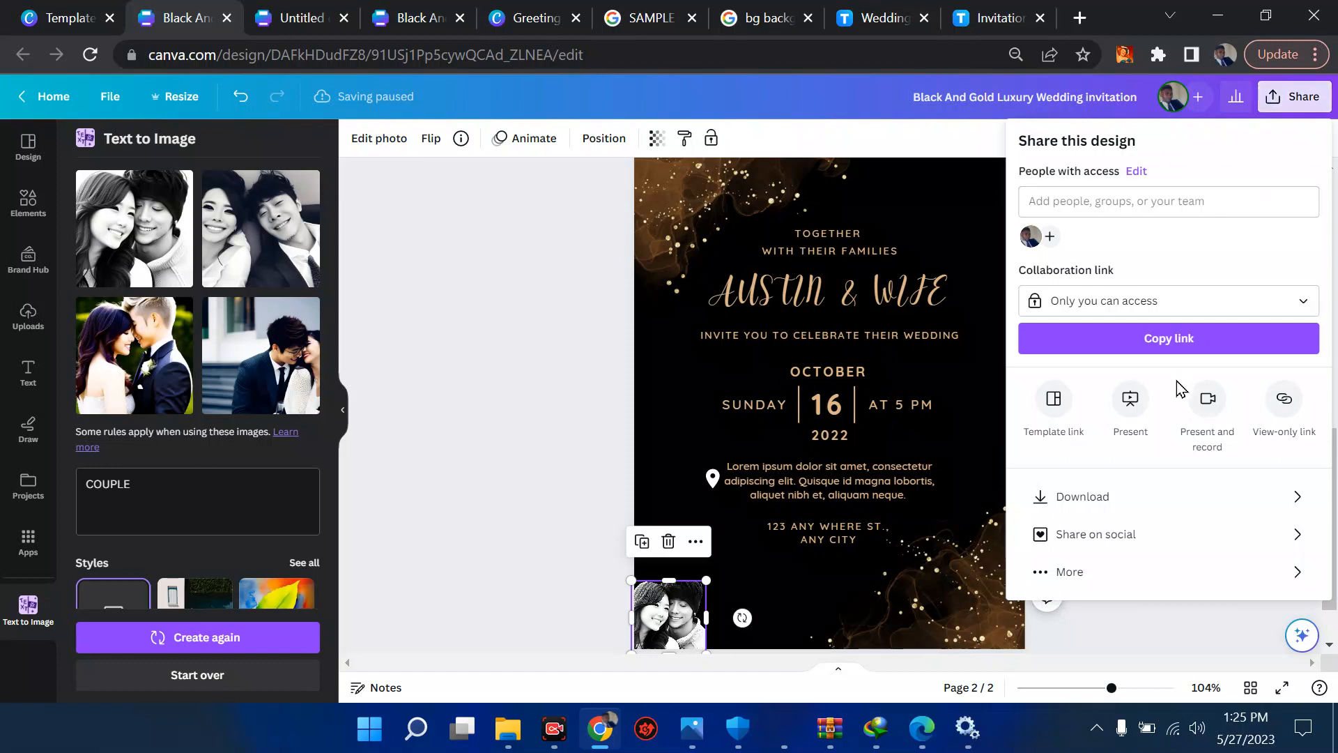
{"action": "left_click", "coordinate": [1078, 498]}
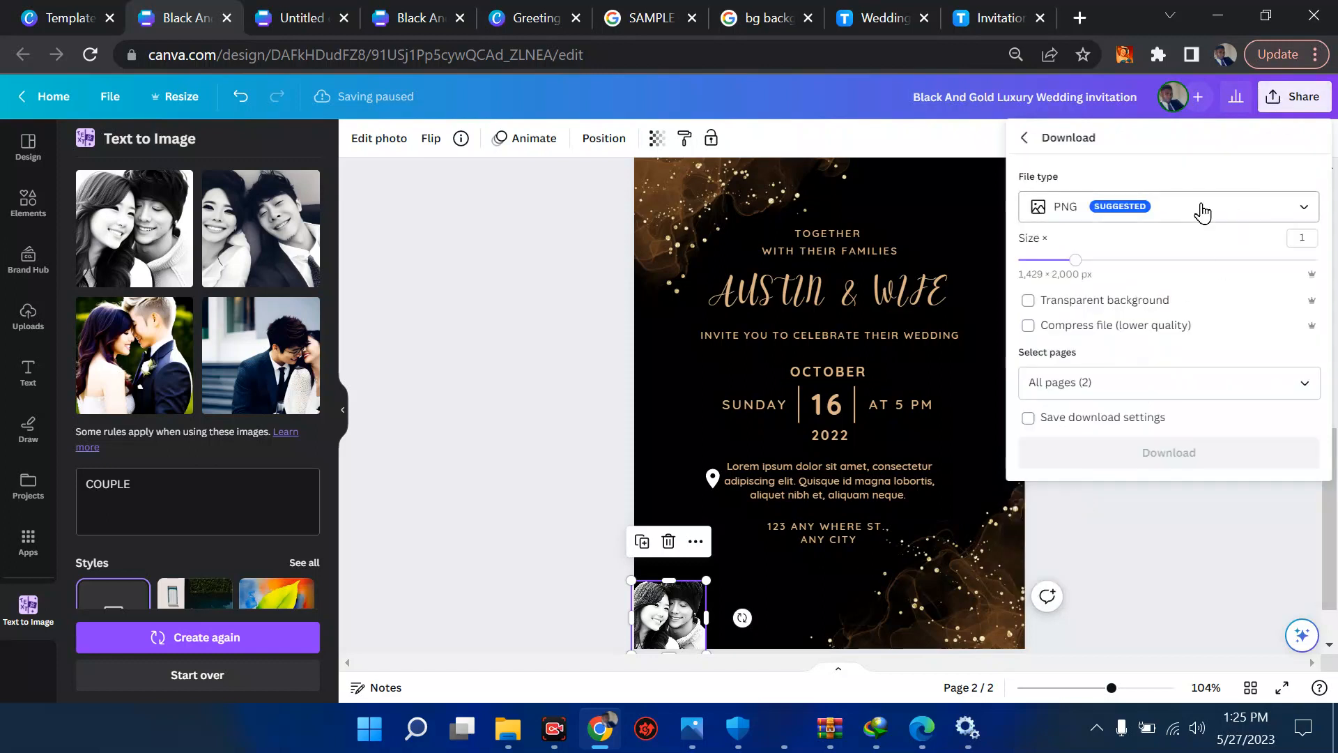
{"action": "left_click", "coordinate": [1202, 213]}
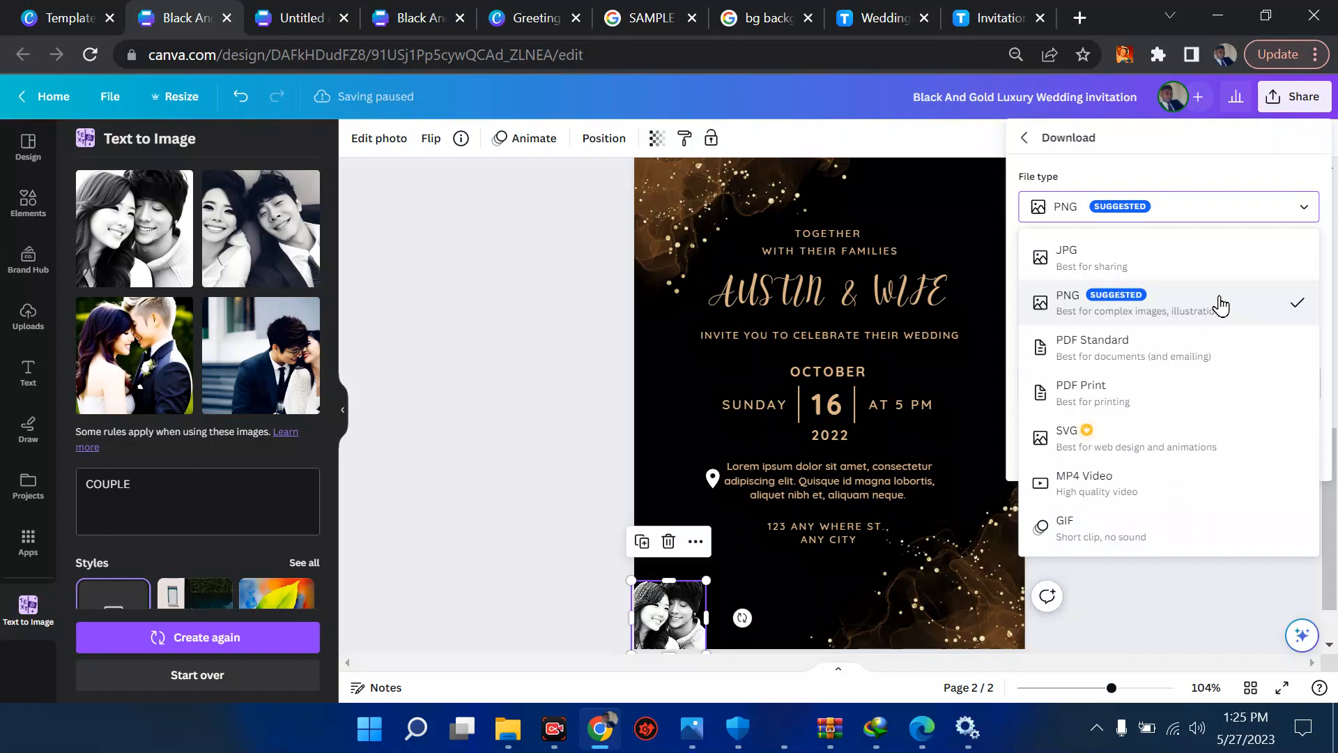
{"action": "left_click", "coordinate": [1157, 392]}
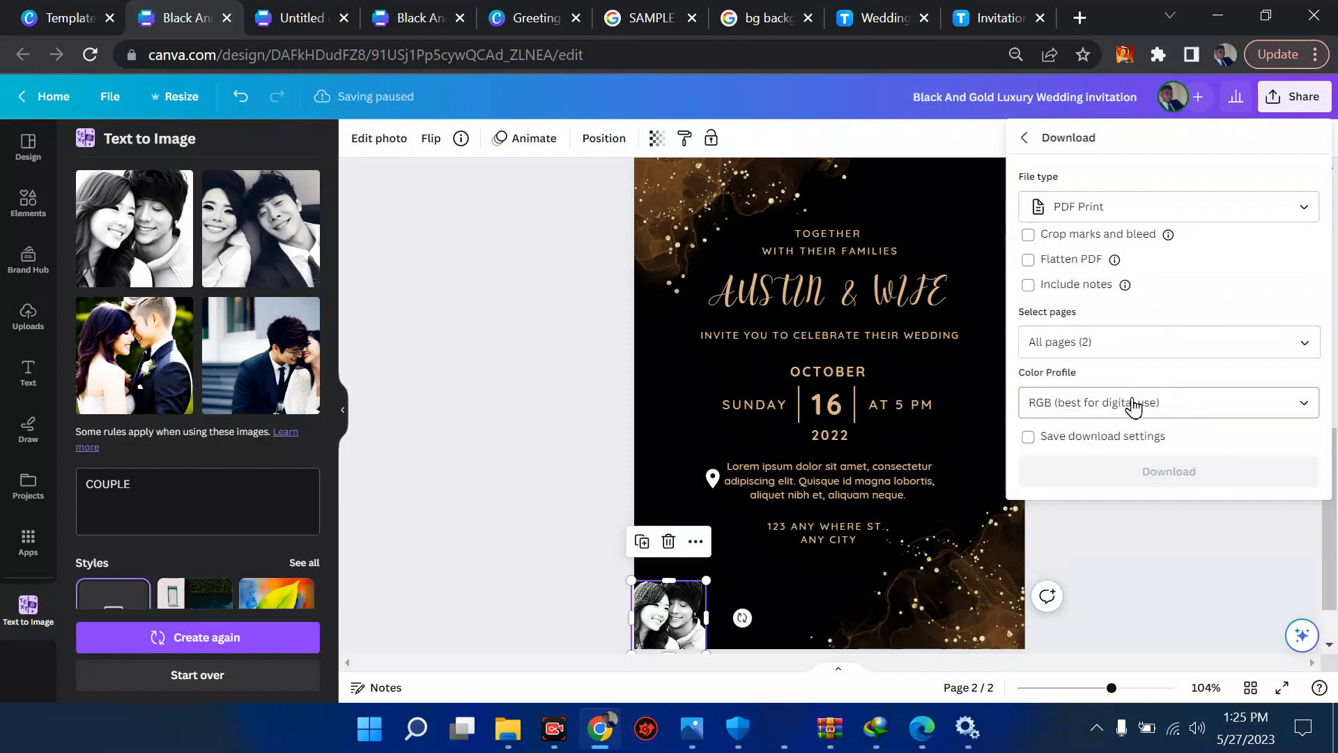
{"action": "left_click", "coordinate": [1124, 415]}
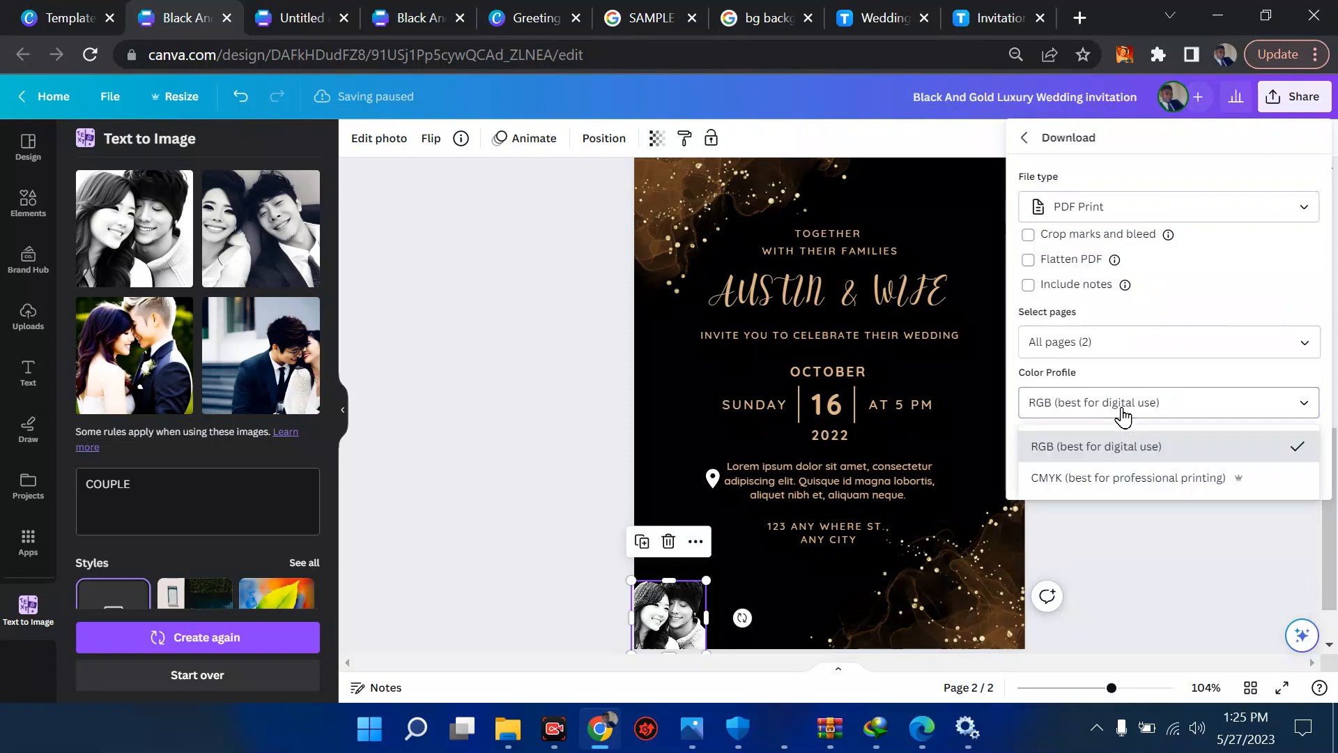
{"action": "left_click", "coordinate": [1127, 482]}
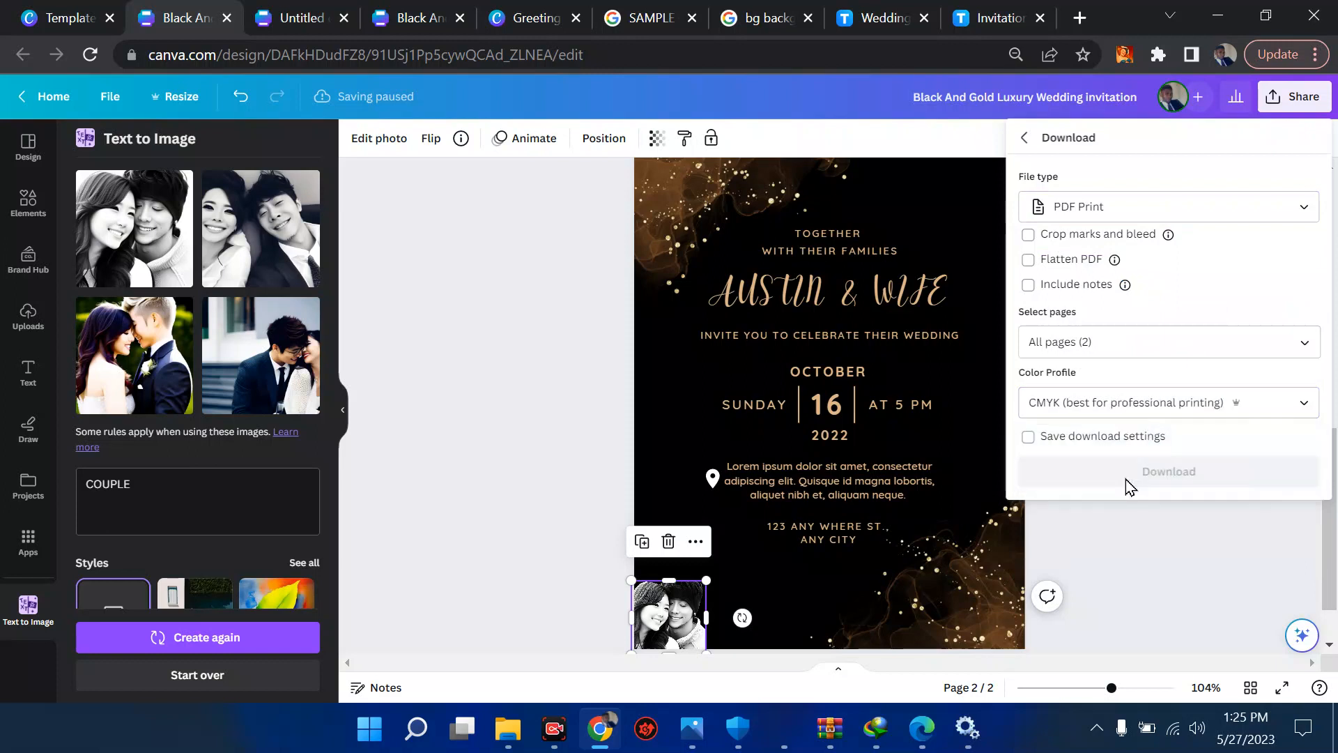
{"action": "left_click", "coordinate": [1190, 404]}
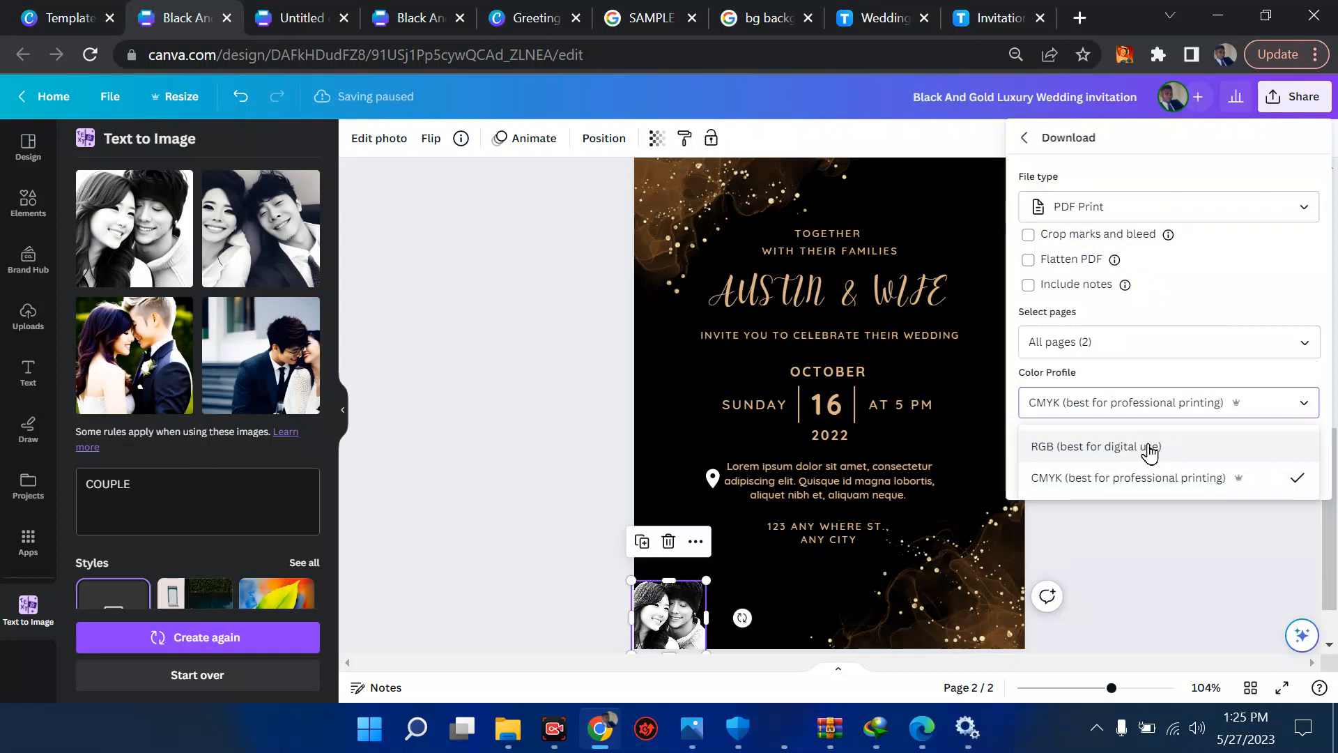